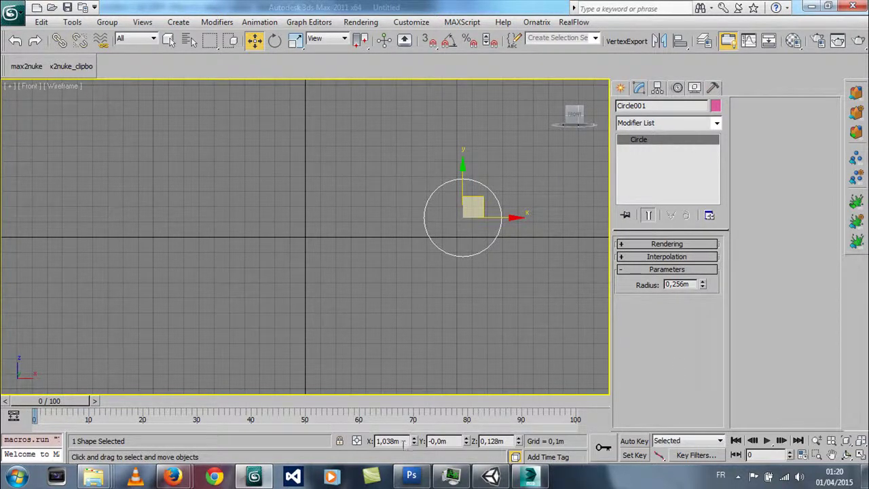
Set Circle001's X and Z positions to 0 and convert it to an Editable Spline
text(0)
click(448, 441)
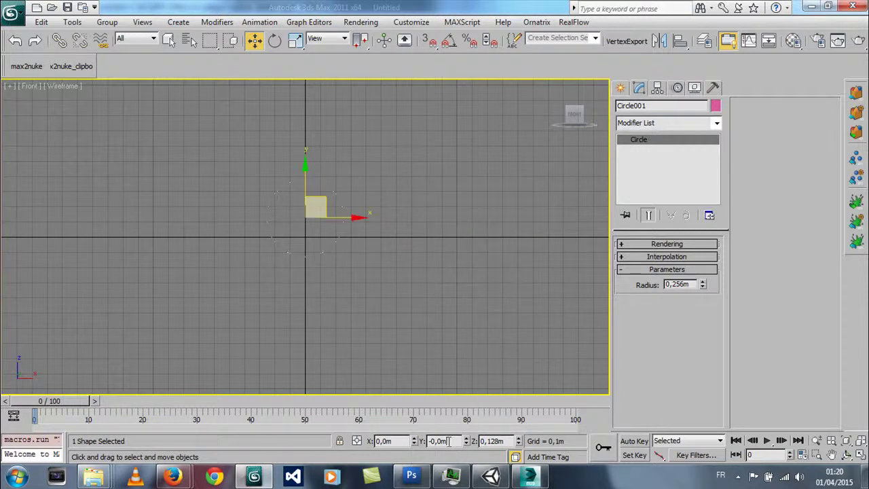
text(0)
double_click(501, 443)
text(0)
key(Return)
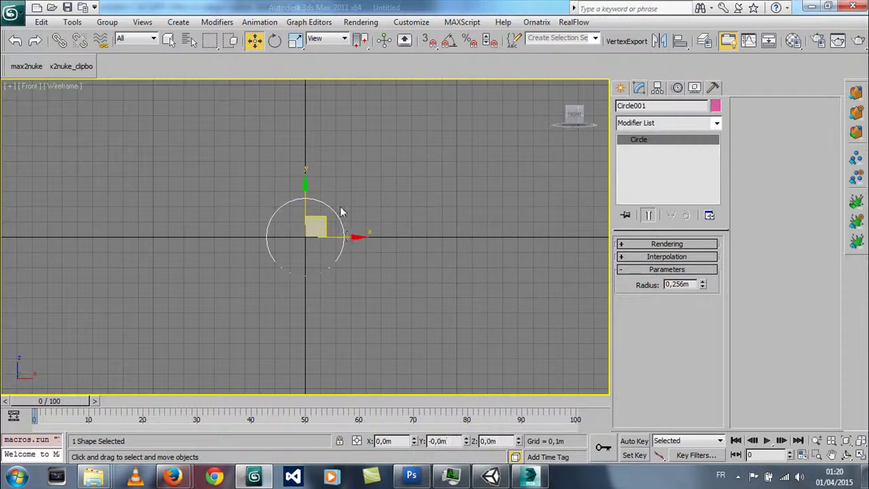
right_click(320, 219)
mouse_move(345, 330)
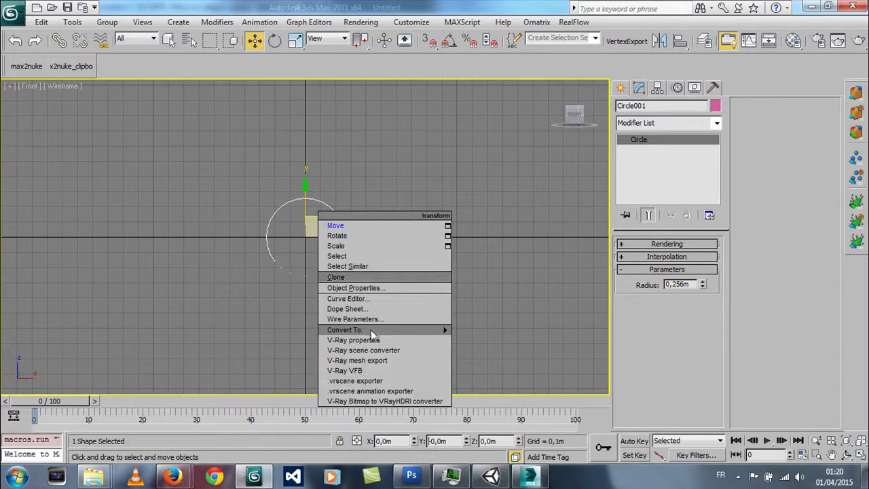
click(480, 331)
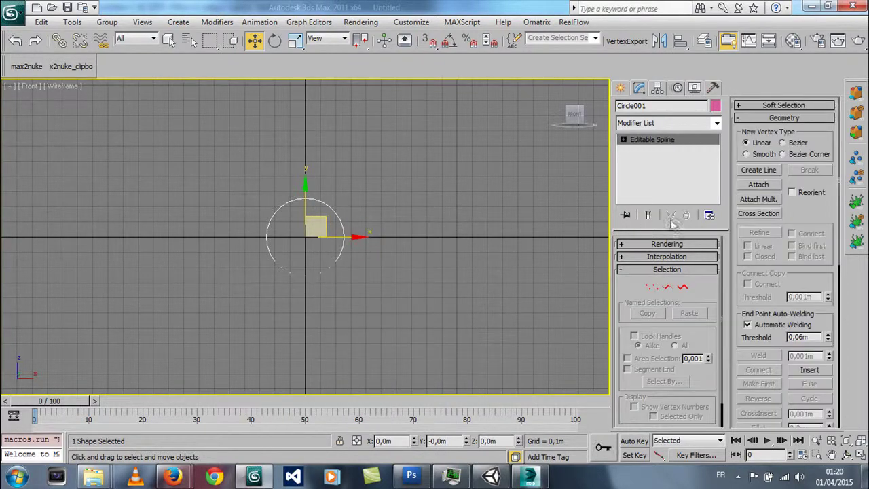
Detach the circle's left two segments as Shape001, then exit Segment level and zoom out
click(666, 287)
drag(227, 190, 291, 285)
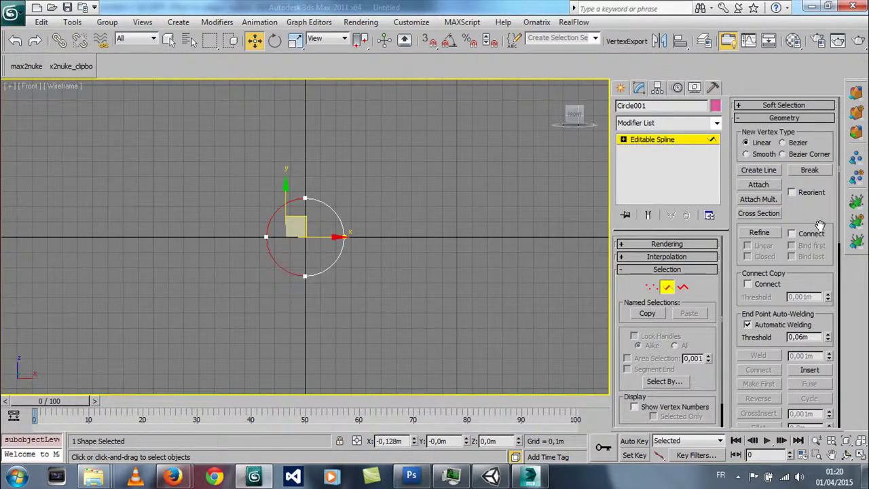
drag(820, 225, 829, 6)
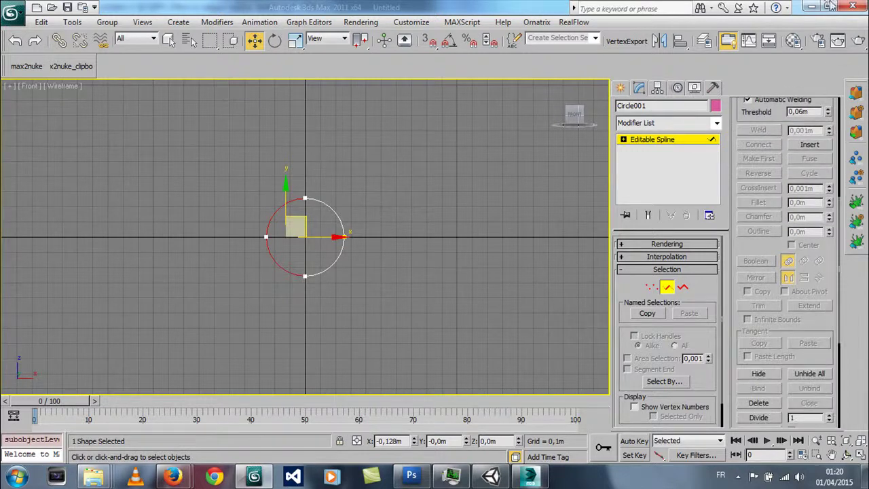
drag(828, 391, 834, 241)
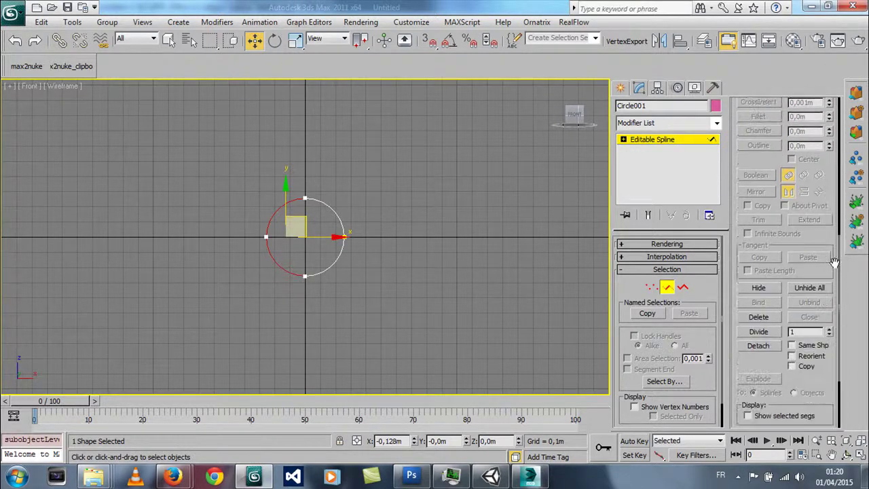
click(765, 293)
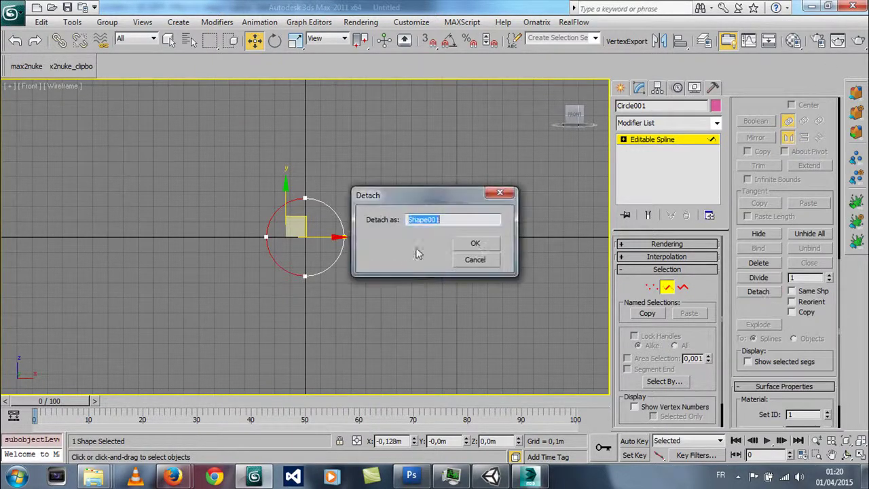
click(474, 244)
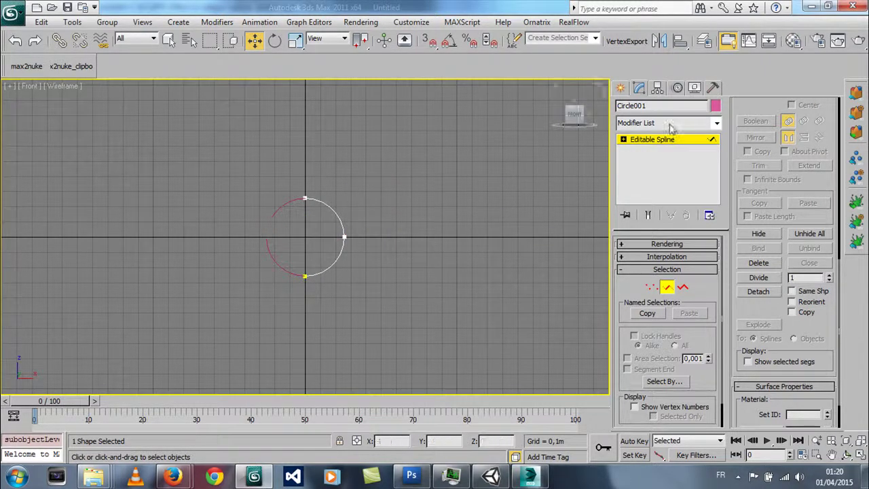
click(652, 143)
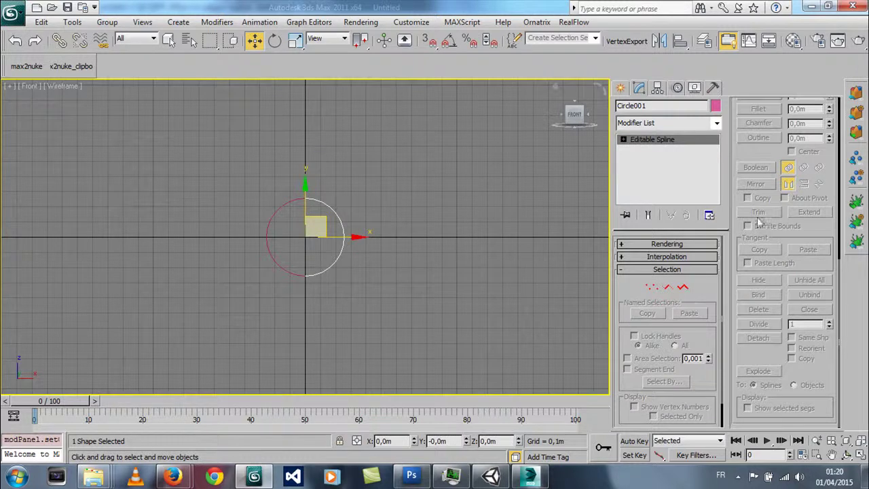
middle_drag(466, 240, 466, 268)
scroll(305, 241, down, 2)
scroll(466, 213, down, 2)
drag(755, 164, 781, 402)
At Spline sub-object level, turn off Automatic Welding
click(758, 103)
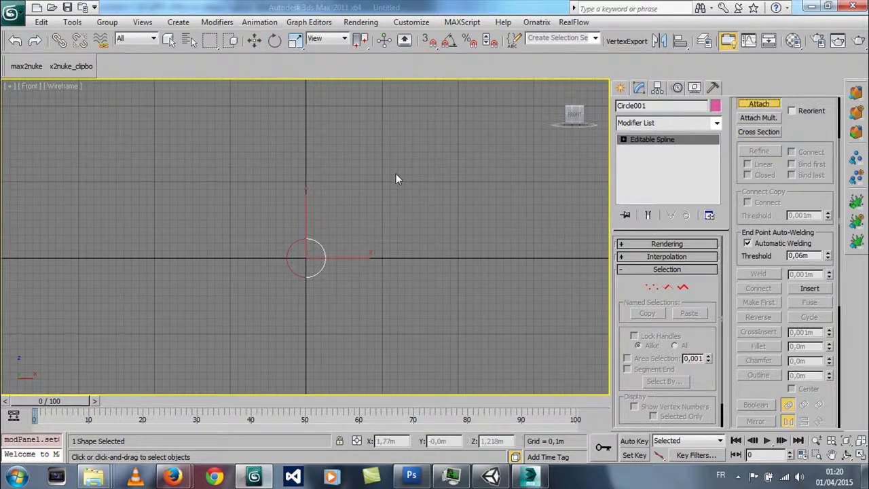
right_click(296, 245)
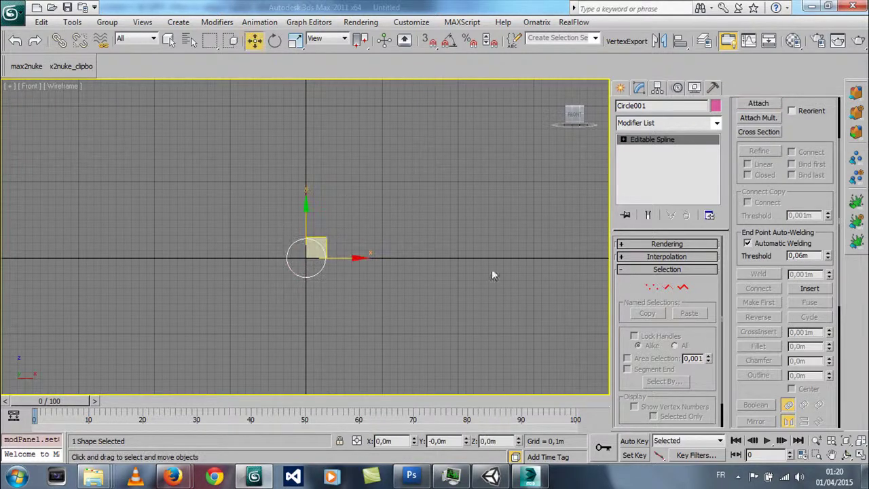
click(682, 287)
scroll(281, 290, up, 2)
mouse_move(282, 289)
middle_down()
mouse_move(389, 253)
mouse_move(386, 207)
middle_up()
click(771, 328)
Move the right half-circle well to the right along X
scroll(461, 300, up, 2)
scroll(467, 331, up, 2)
middle_drag(469, 274, 438, 235)
click(400, 224)
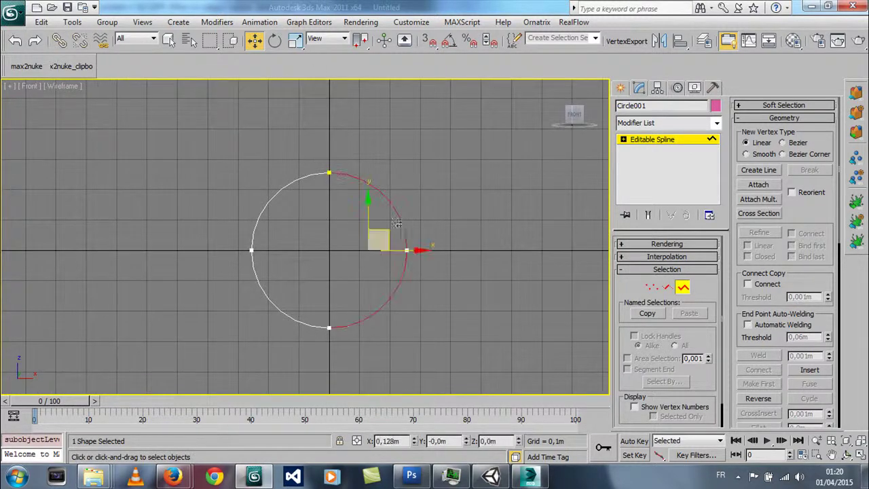
drag(404, 251, 584, 251)
scroll(389, 250, down, 5)
scroll(472, 293, down, 3)
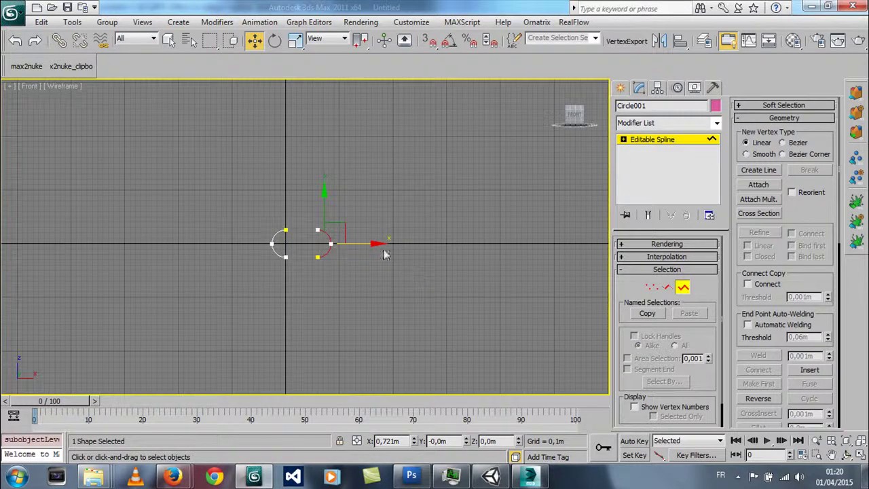
drag(374, 244, 491, 246)
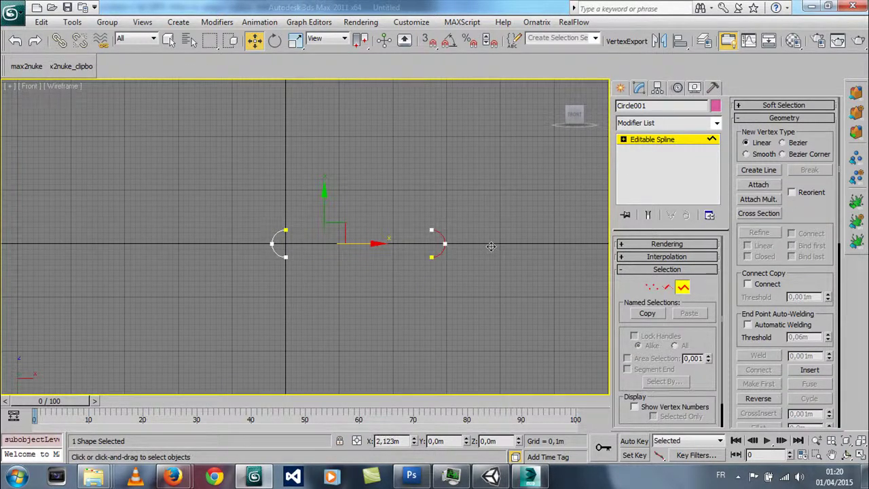
Move the left half-circle left along X to about −2.83 m
click(272, 243)
drag(320, 244, 178, 244)
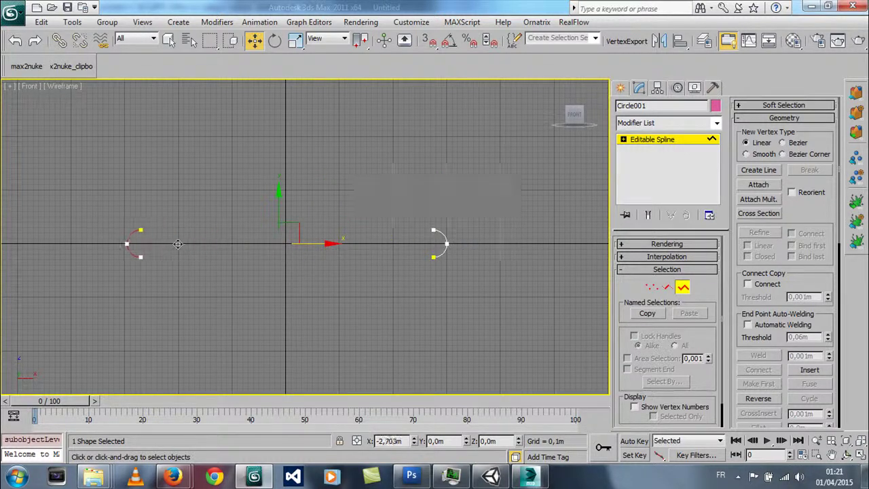
drag(178, 244, 175, 244)
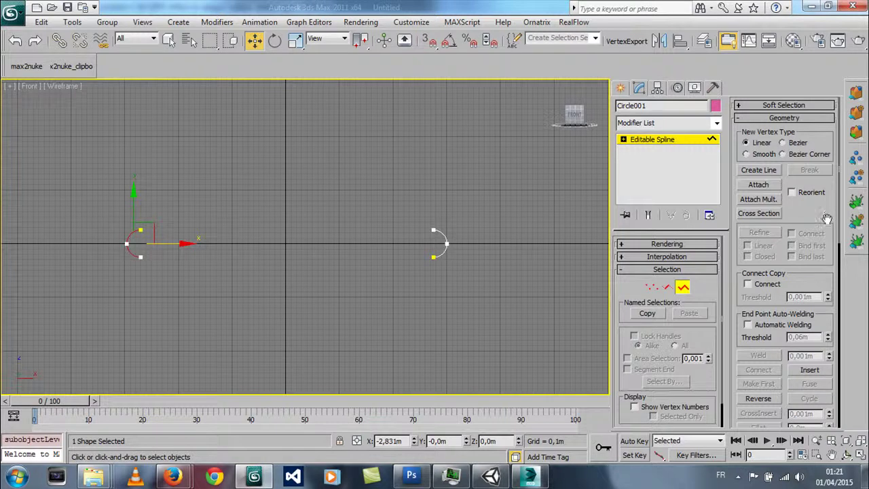
mouse_move(827, 218)
mouse_down()
mouse_move(827, 338)
mouse_move(829, 171)
mouse_move(830, 339)
mouse_up()
At Vertex level, Connect the arcs' upper and lower end points to close the loop
click(650, 287)
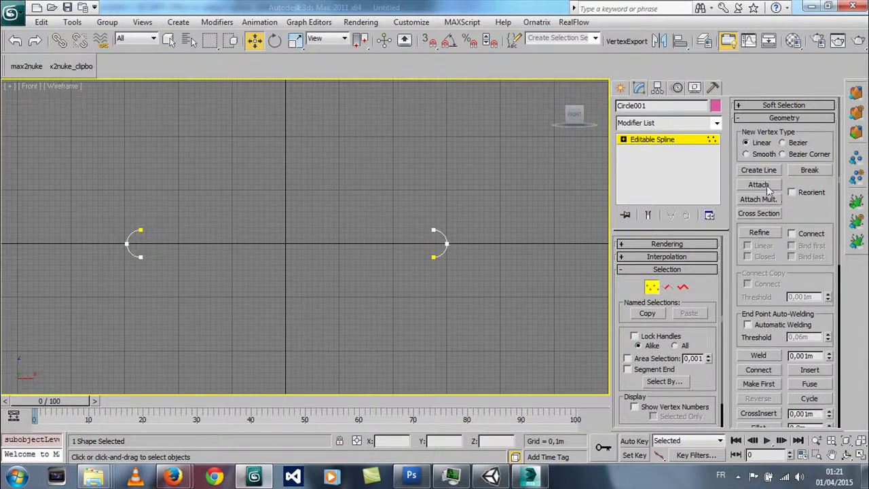
scroll(734, 287, down, 2)
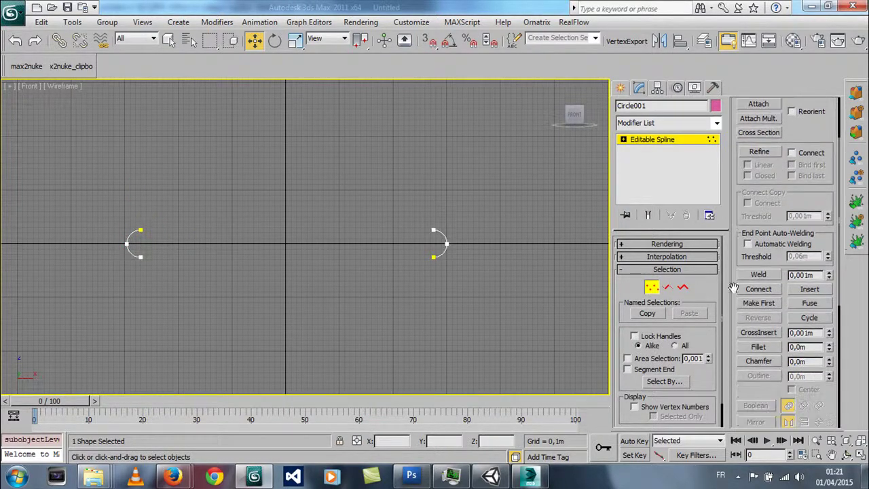
click(758, 289)
drag(140, 230, 433, 230)
drag(141, 257, 433, 257)
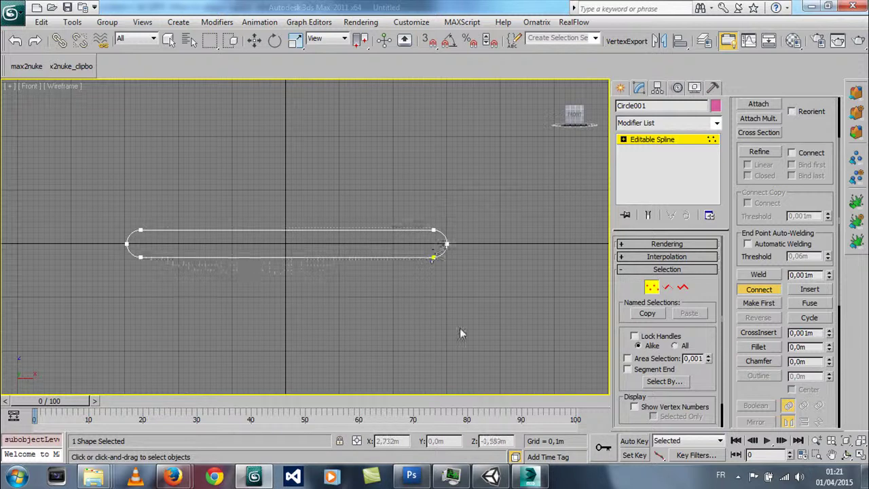
Switch to a Perspective view, orbit around the closed loop, and exit vertex editing
key(p)
key(ctrl+r)
mouse_move(239, 254)
mouse_down()
mouse_move(300, 273)
mouse_move(291, 267)
mouse_move(305, 267)
mouse_move(364, 185)
mouse_up()
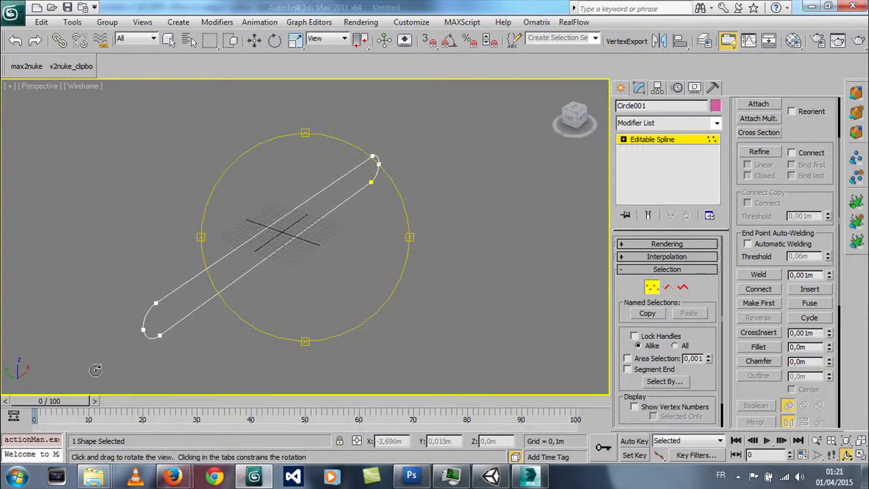
drag(281, 281, 278, 204)
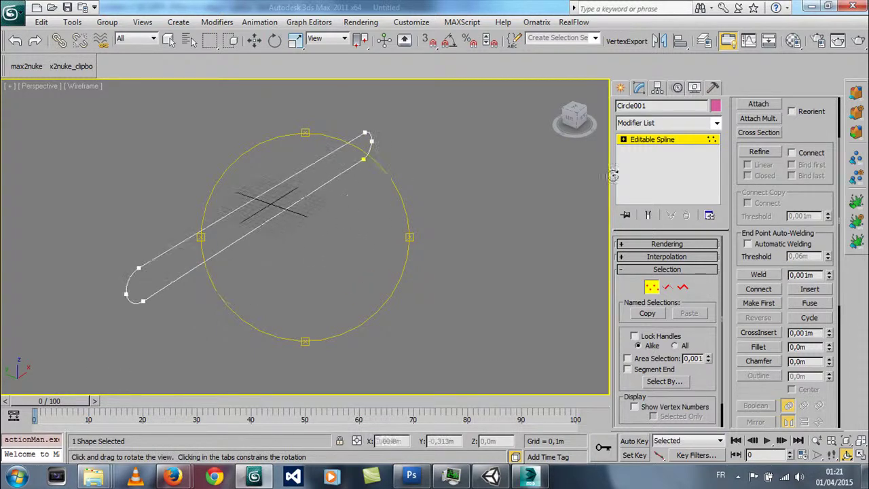
click(655, 140)
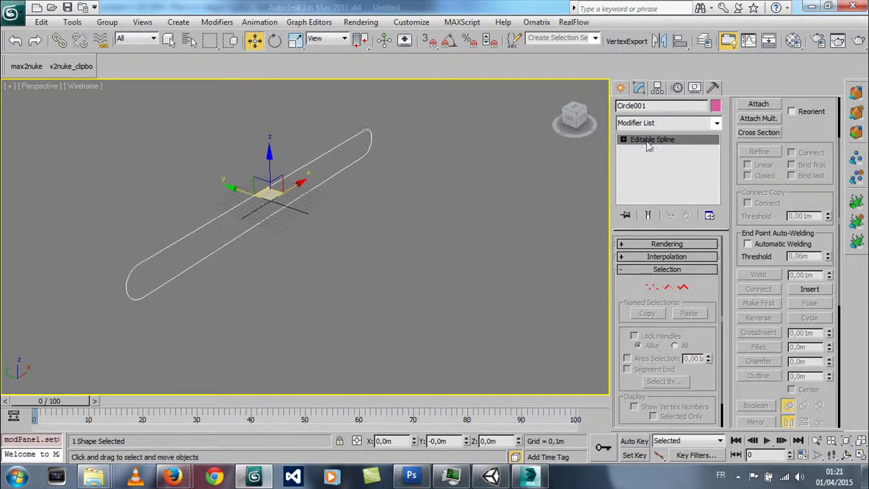
click(620, 88)
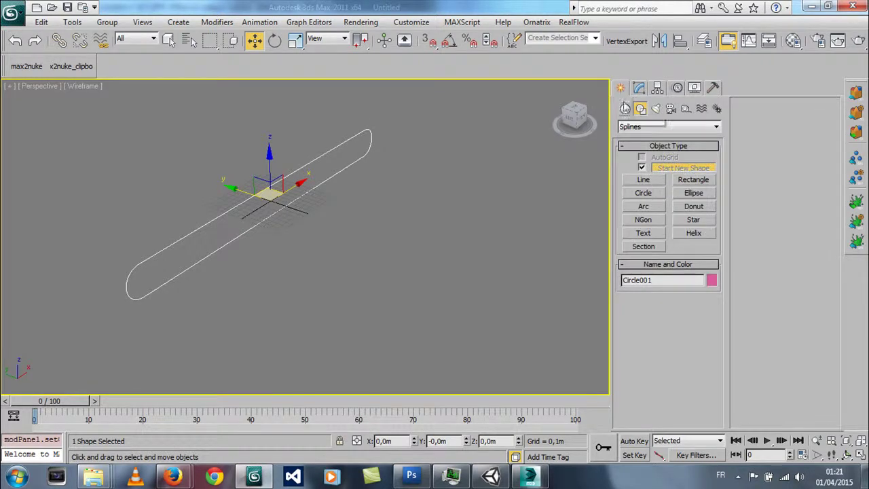
Draw a long, thin standard-primitive box beside the loop
click(624, 109)
click(642, 170)
drag(198, 298, 319, 357)
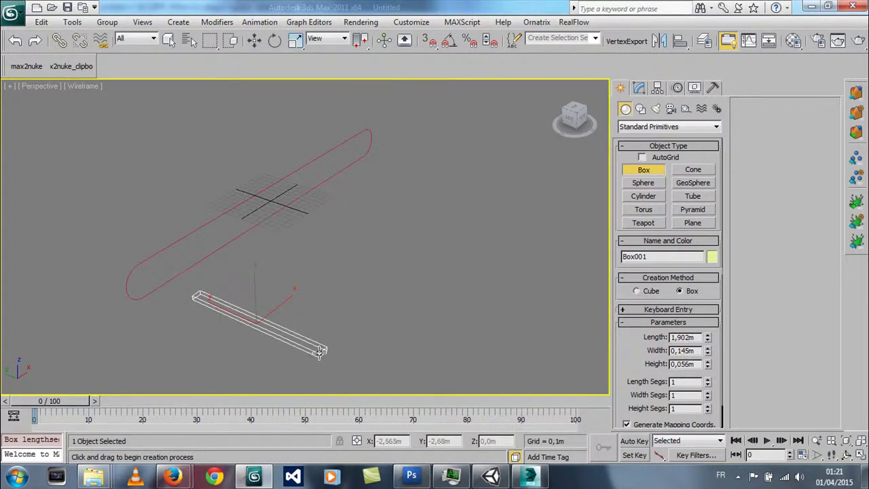
click(319, 354)
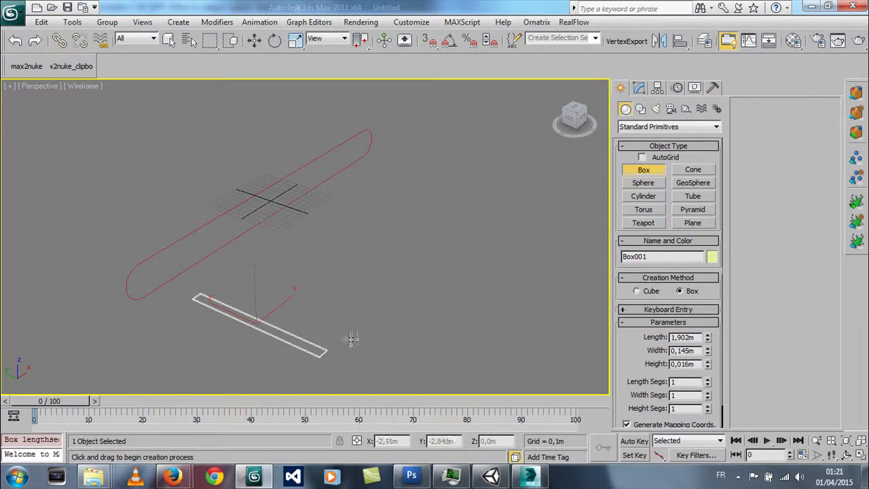
key(w)
Set the box to length 2 m, width 0.1 m and height 0.01 m
click(639, 88)
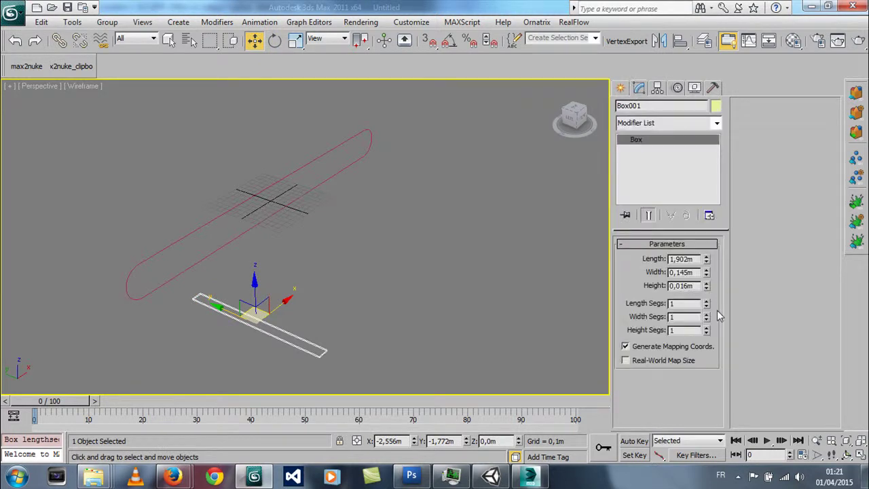
double_click(697, 258)
text(2)
key(Return)
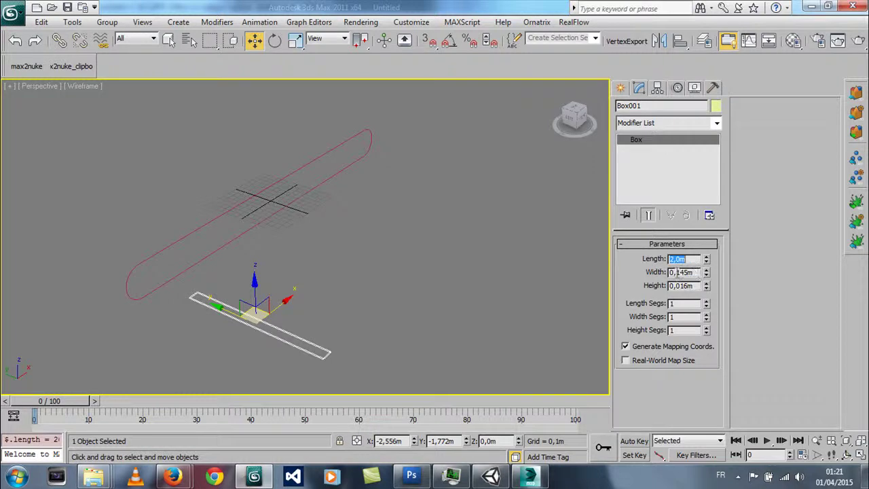
click(681, 271)
key(Return)
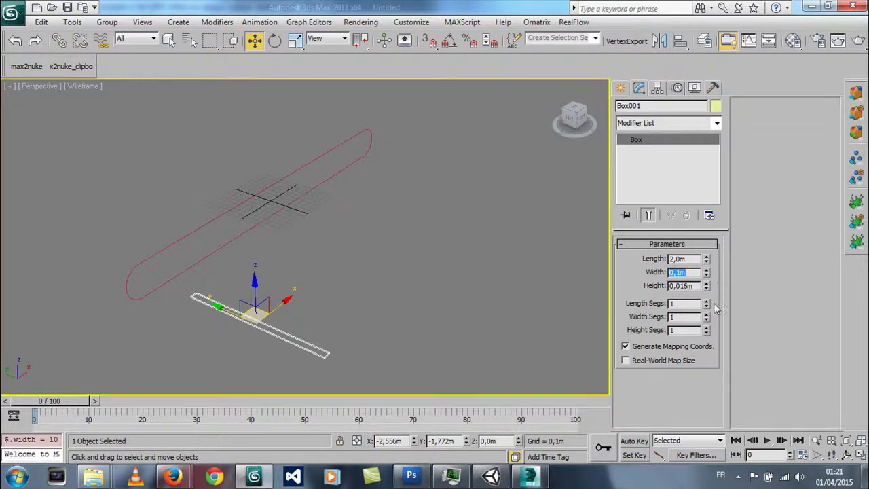
drag(681, 286, 723, 290)
key(BackSpace)
key(Return)
Change the box length to 1.5 m
middle_drag(381, 320, 387, 293)
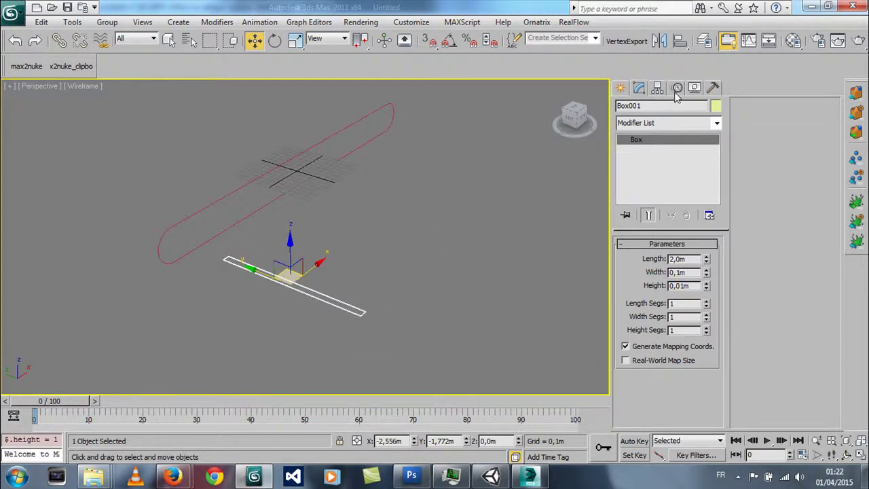
click(682, 258)
key(Return)
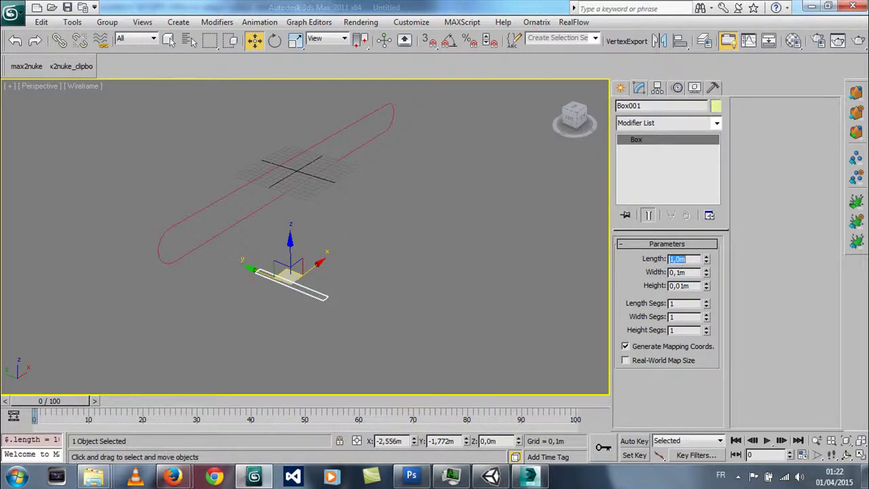
key(Return)
middle_drag(254, 225, 289, 260)
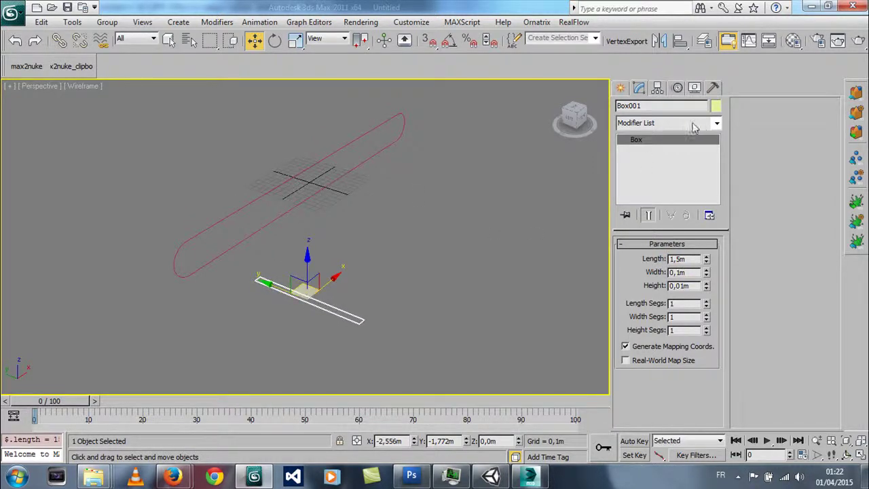
Assign a Path Constraint to Box001's position, using Circle001 as the path
click(679, 91)
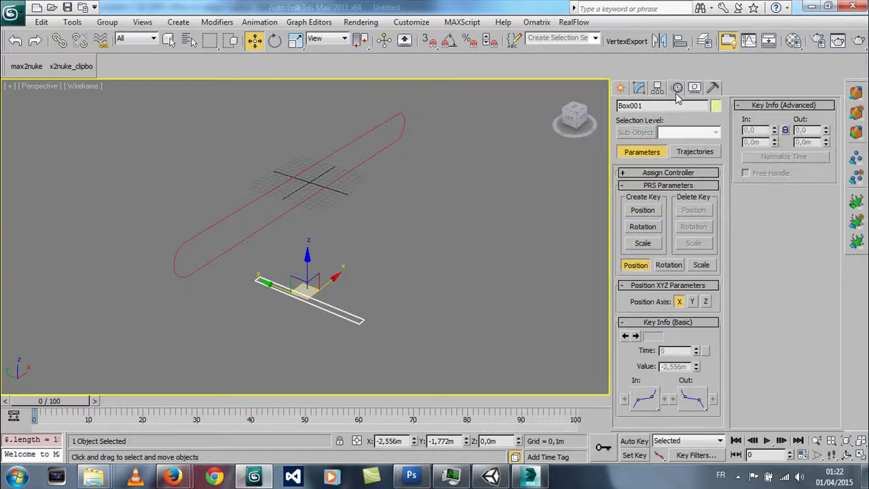
click(656, 172)
click(679, 211)
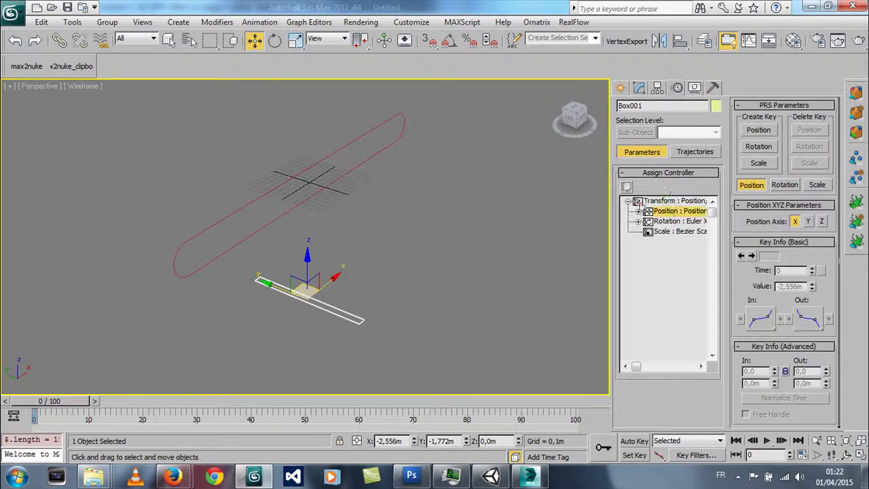
click(626, 187)
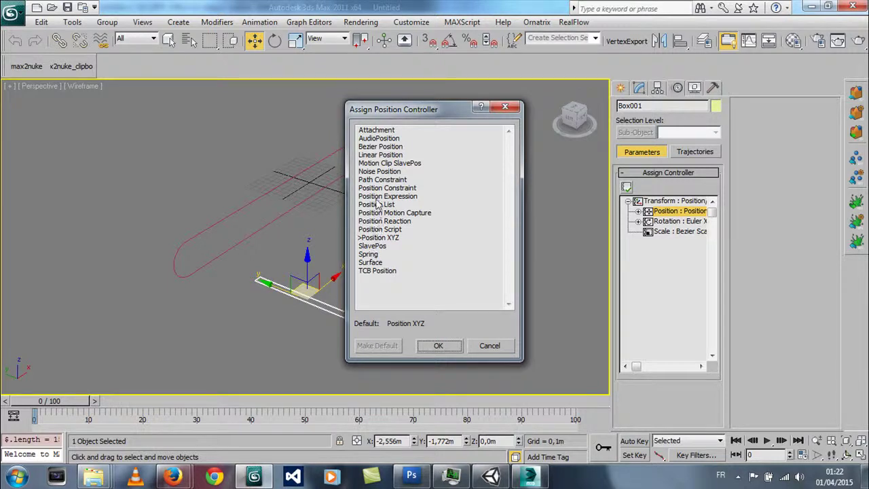
double_click(378, 180)
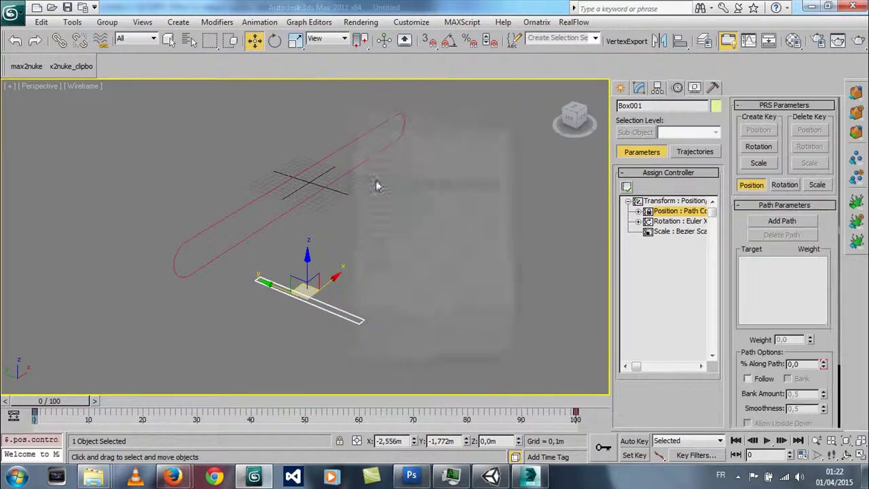
click(774, 222)
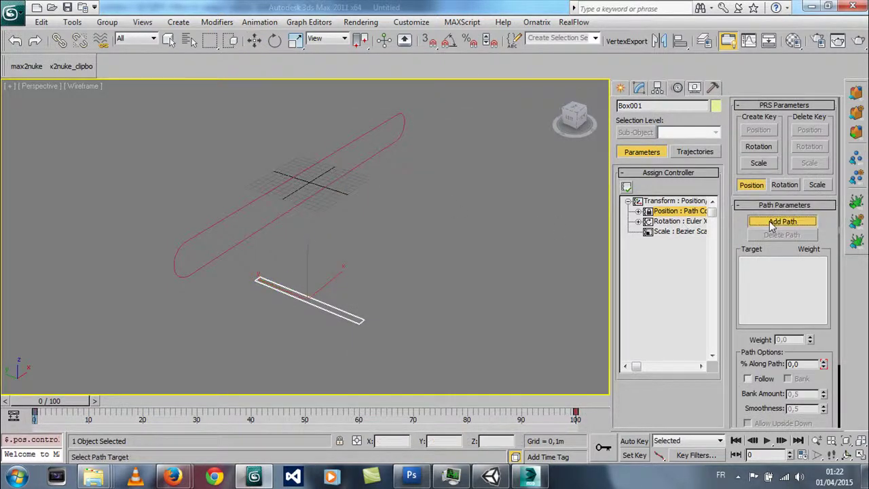
click(293, 184)
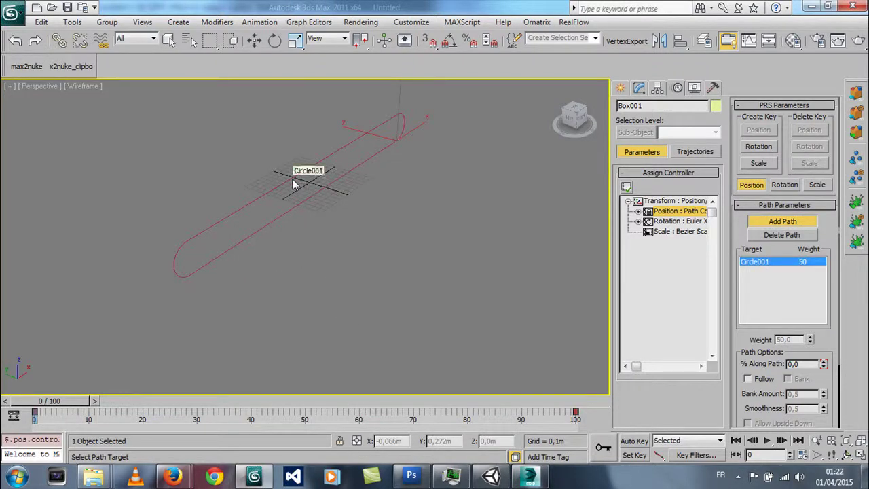
right_click(293, 184)
Play the animation to check the plank's motion, then rewind to frame 0
middle_drag(417, 204, 388, 237)
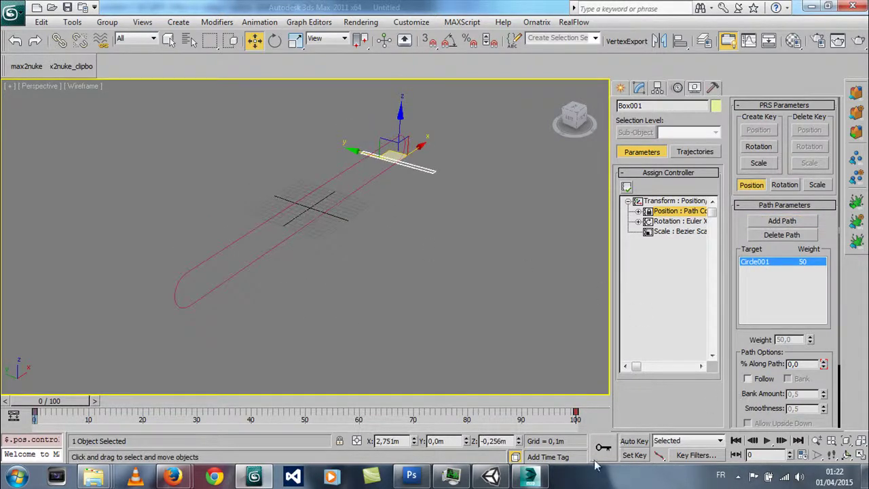
click(766, 441)
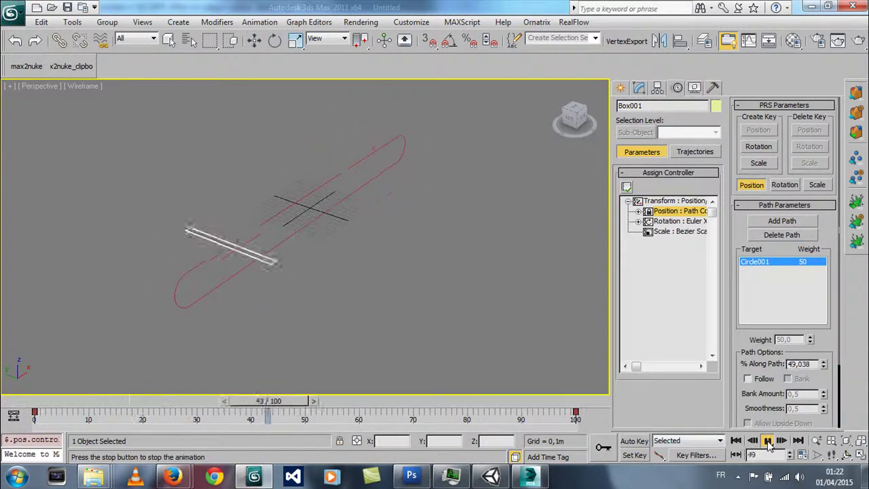
click(767, 441)
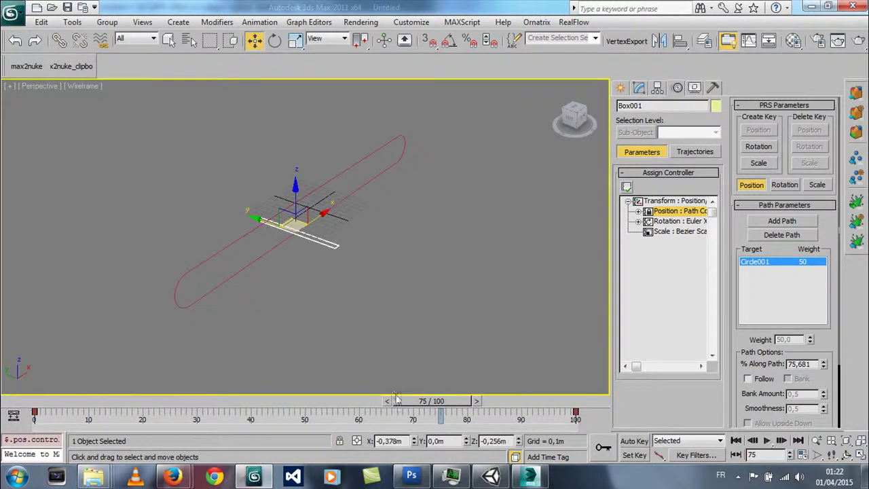
drag(397, 399, 23, 400)
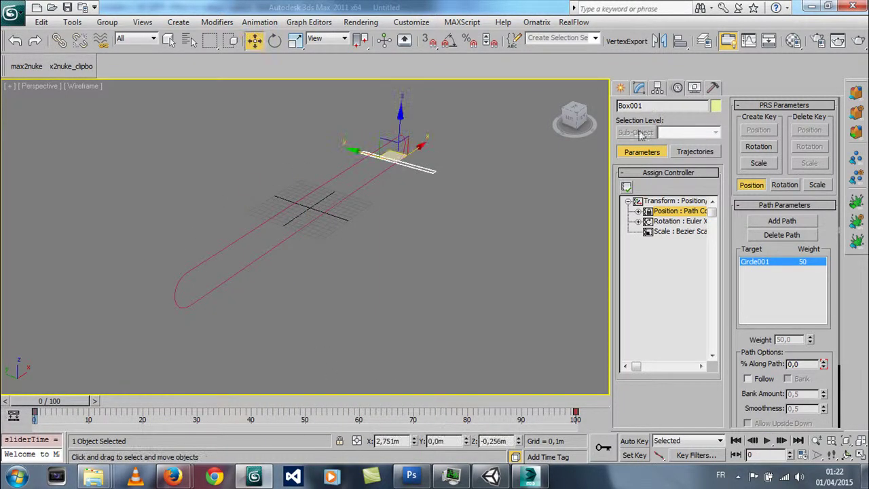
Deselect the plank, move to frame 3, and switch to Smooth + Highlights shading
scroll(423, 227, up, 2)
scroll(496, 229, up, 1)
mouse_move(504, 233)
alt+middle_down()
mouse_move(287, 225)
mouse_move(311, 254)
alt+middle_up()
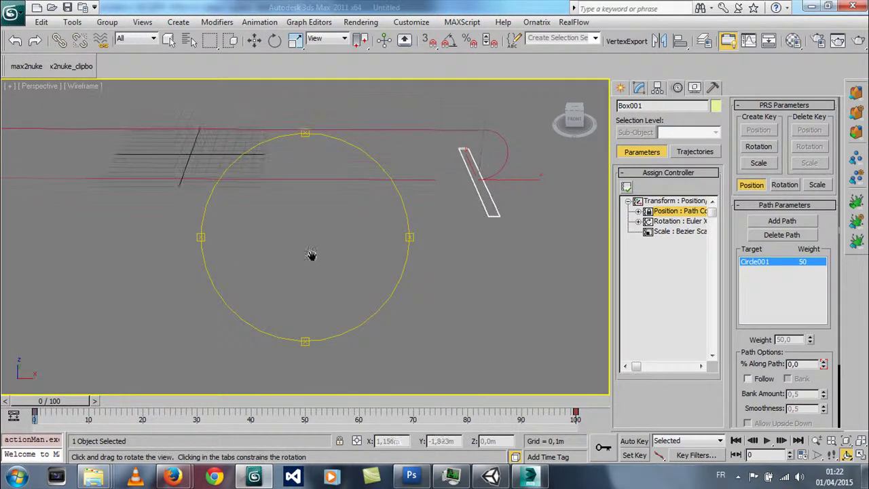
key(w)
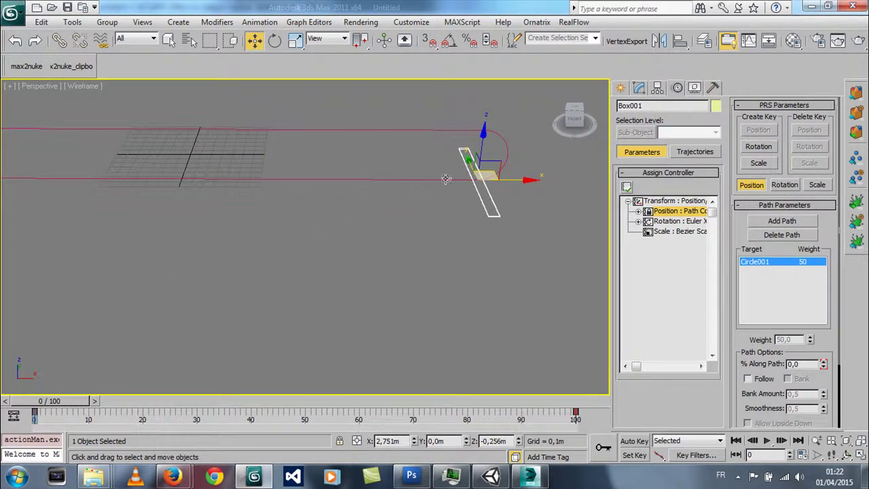
click(482, 237)
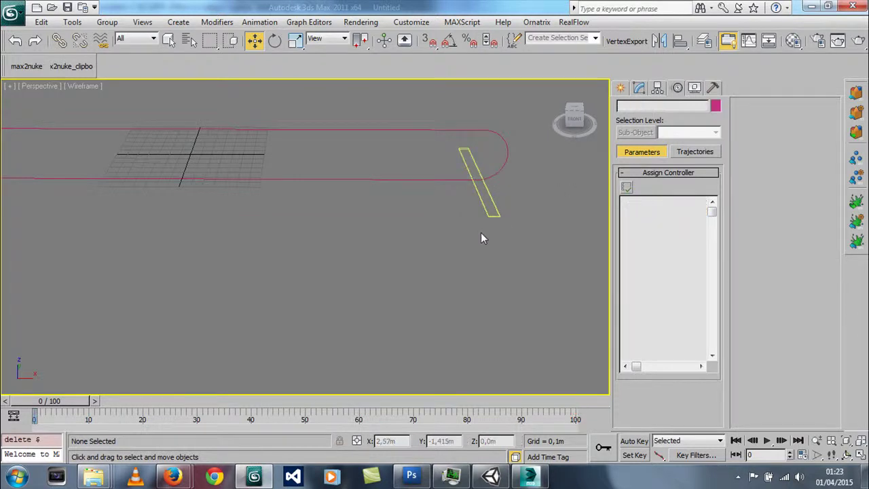
drag(49, 401, 60, 401)
scroll(306, 266, up, 2)
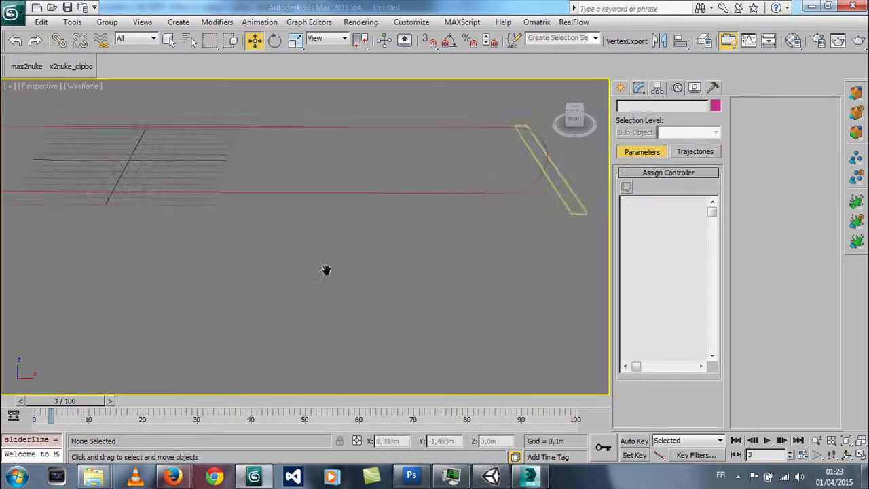
key(F3)
Tick Follow on Box001's path constraint, then return to frame 0
mouse_move(421, 263)
alt+middle_down()
mouse_move(232, 228)
mouse_move(409, 240)
alt+middle_up()
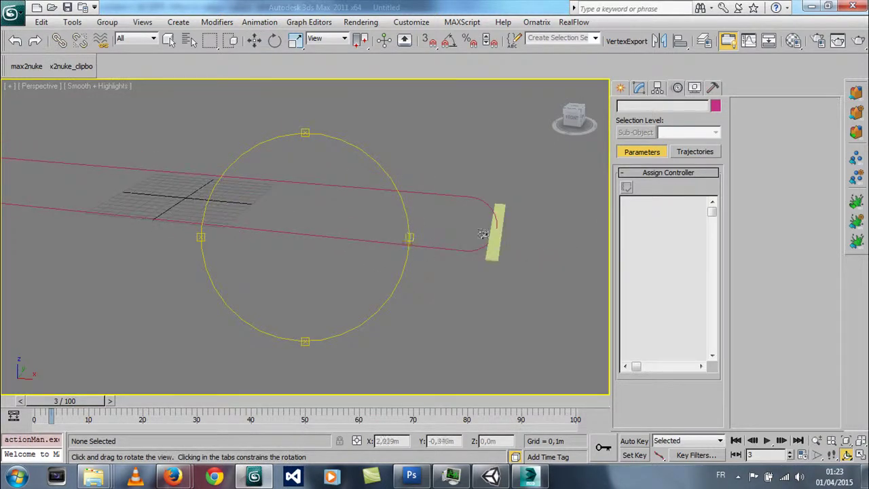
mouse_move(491, 246)
alt+middle_down()
mouse_move(307, 242)
mouse_move(324, 241)
alt+middle_up()
key(w)
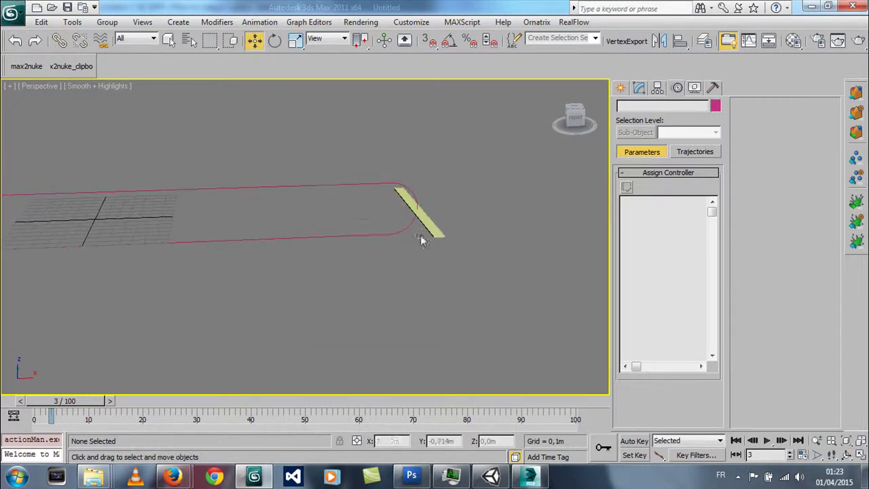
click(424, 231)
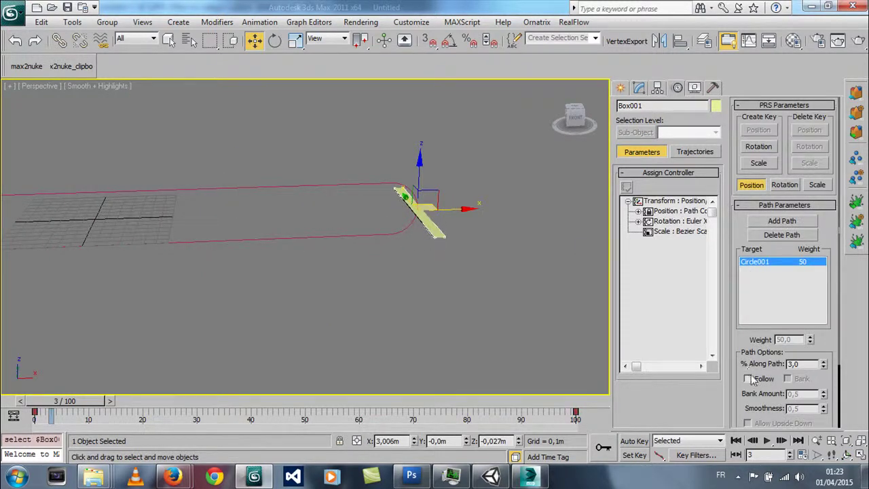
drag(750, 364, 752, 313)
click(760, 329)
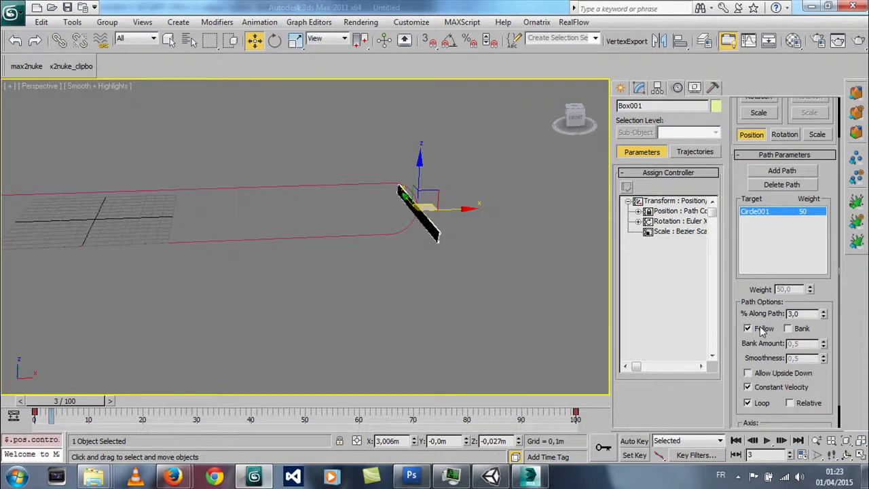
mouse_move(66, 402)
mouse_down()
mouse_move(14, 406)
mouse_move(83, 403)
mouse_move(31, 404)
mouse_up()
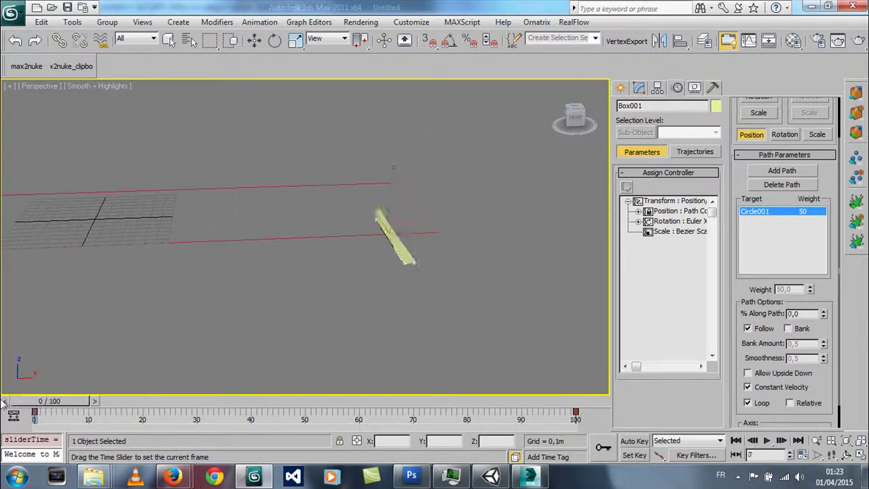
Clone the plank as a copy, Box002, and set its % Along Path to 1.0
key(w)
scroll(238, 344, up, 2)
scroll(372, 342, up, 2)
middle_drag(372, 341, 438, 284)
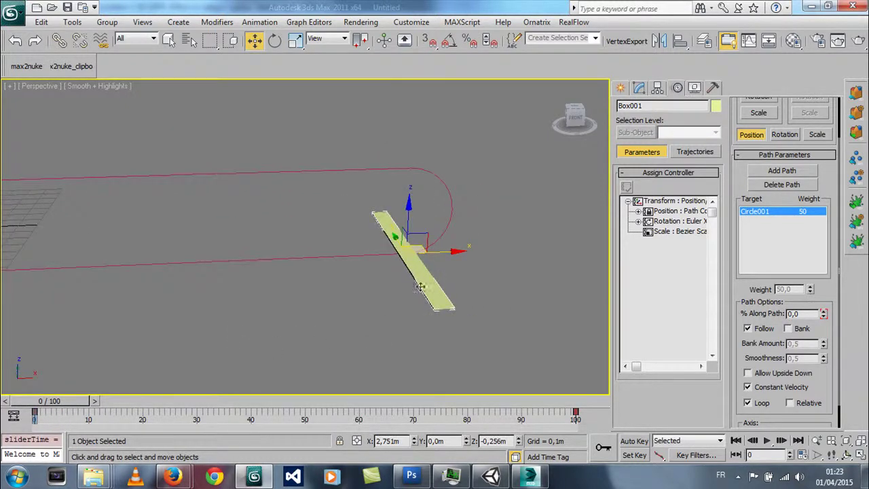
right_click(421, 286)
click(438, 339)
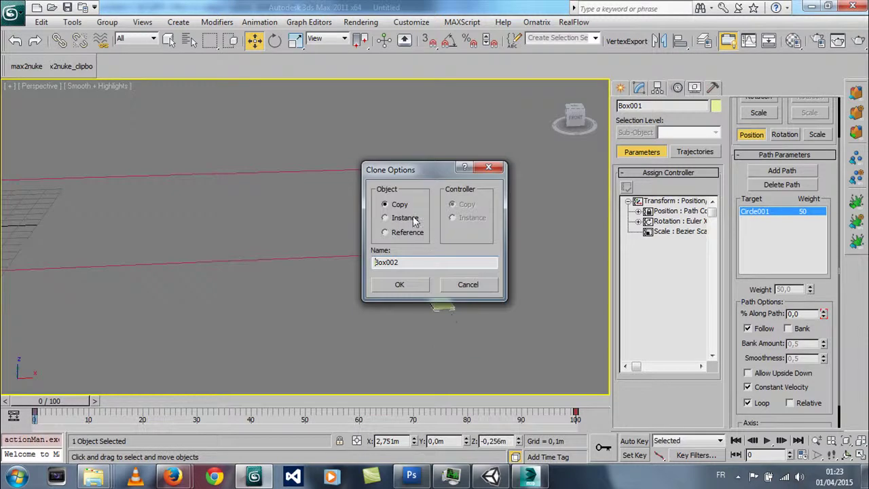
click(402, 286)
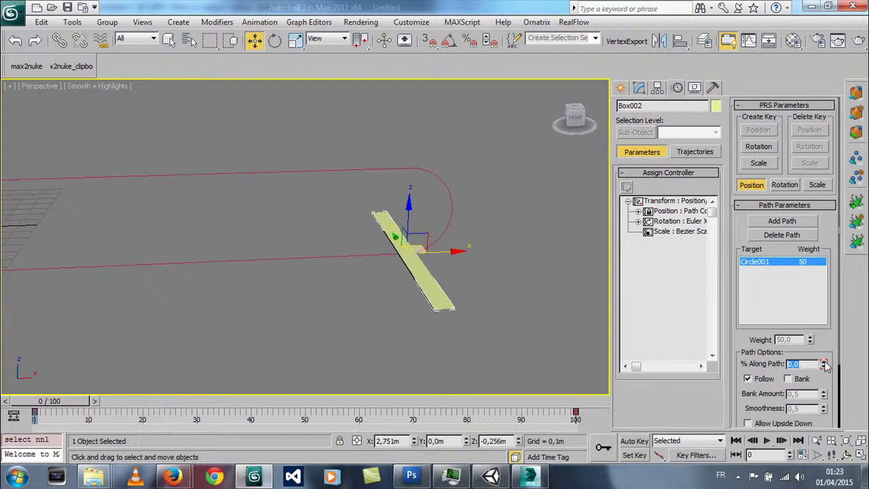
click(822, 361)
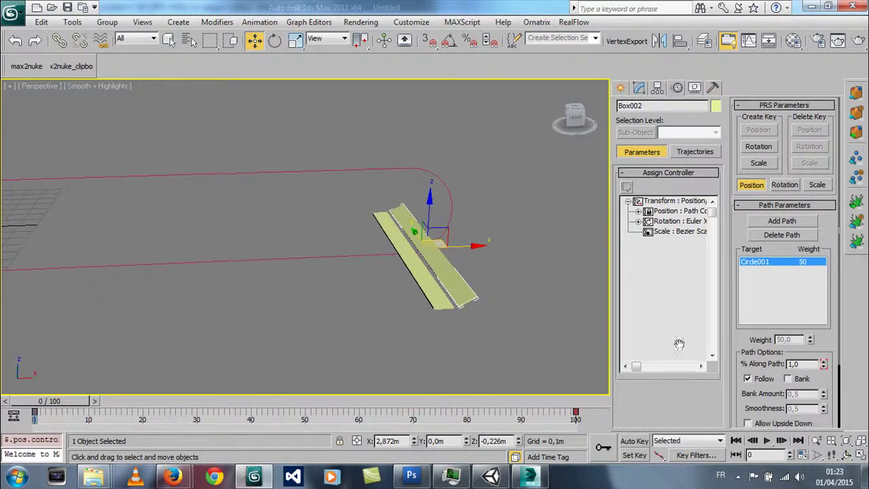
Orbit to show both planks, select Box001 and bring up its Modify parameters
scroll(416, 305, up, 1)
mouse_move(454, 309)
alt+middle_down()
mouse_move(258, 253)
mouse_move(244, 239)
alt+middle_up()
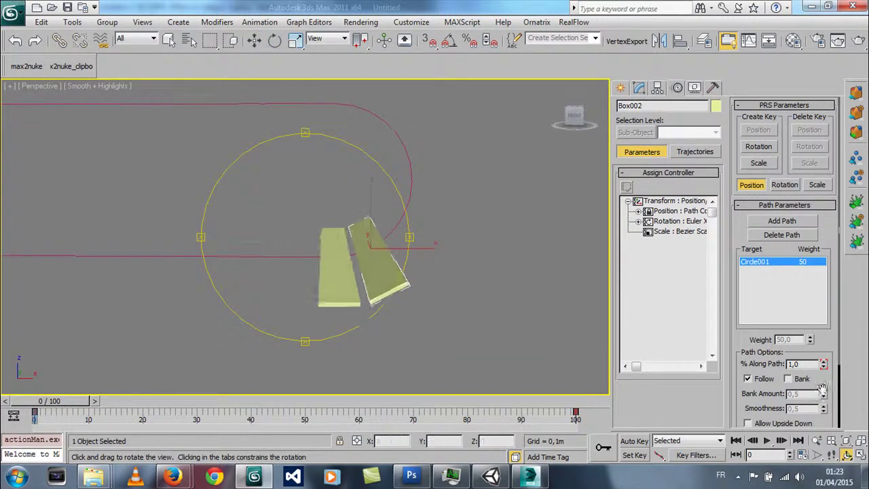
alt+middle_drag(386, 249, 355, 253)
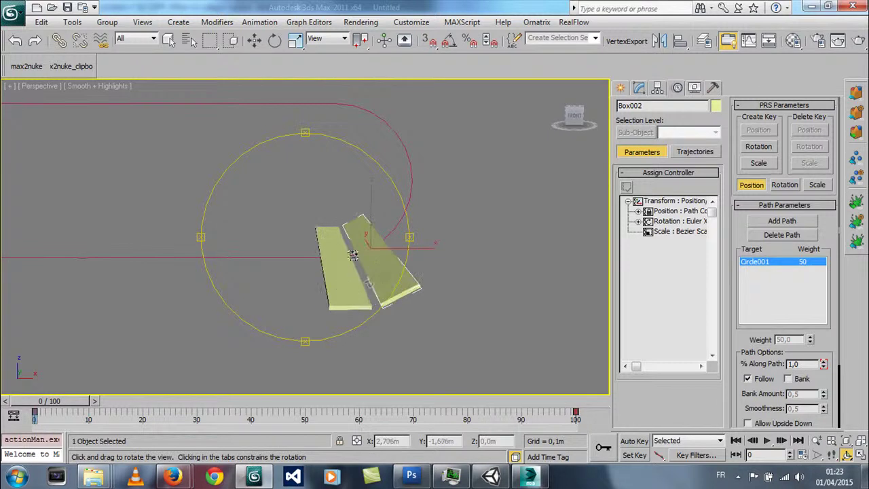
key(w)
click(351, 288)
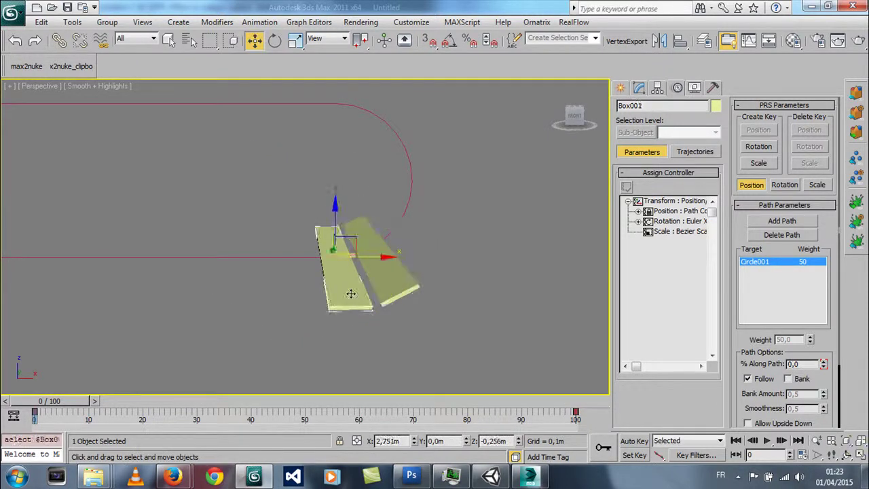
click(639, 89)
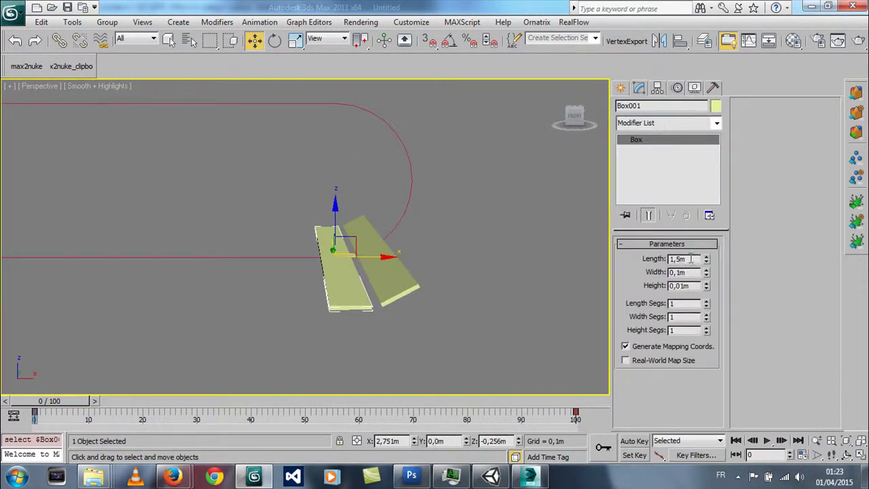
Set the width of both Box001 and Box002 to 0.12 m
drag(707, 273, 706, 266)
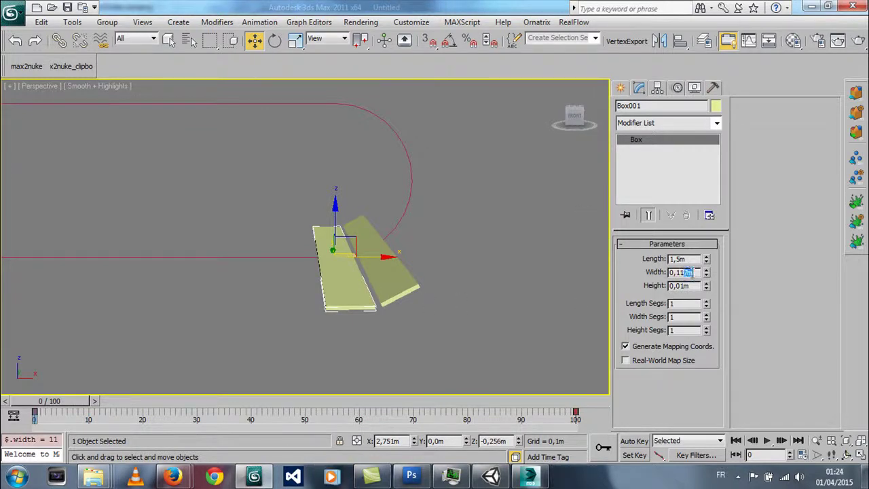
key(Return)
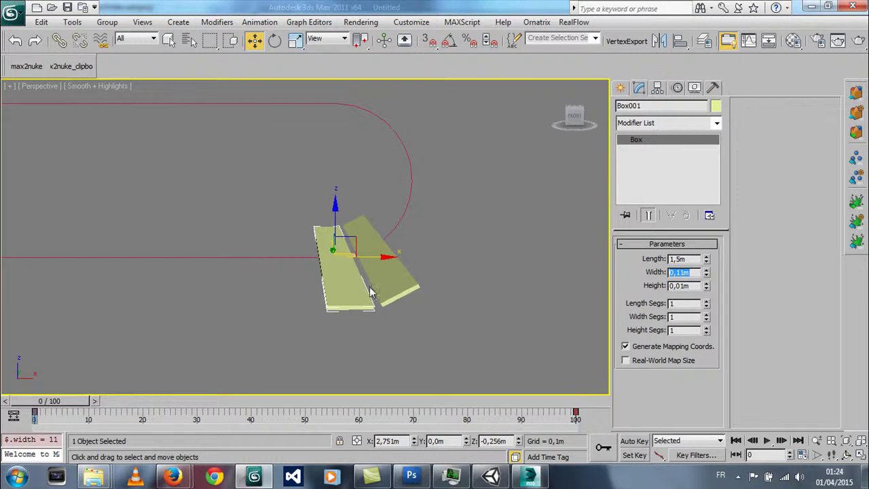
click(410, 289)
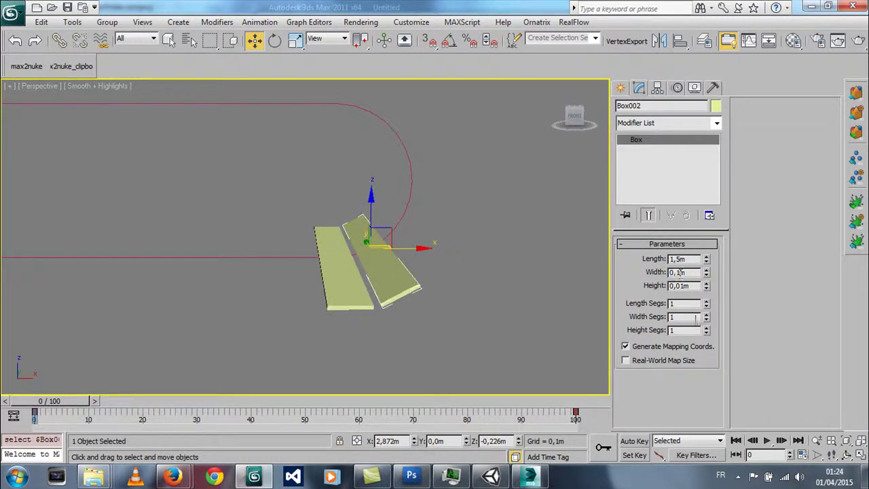
text(1)
key(Return)
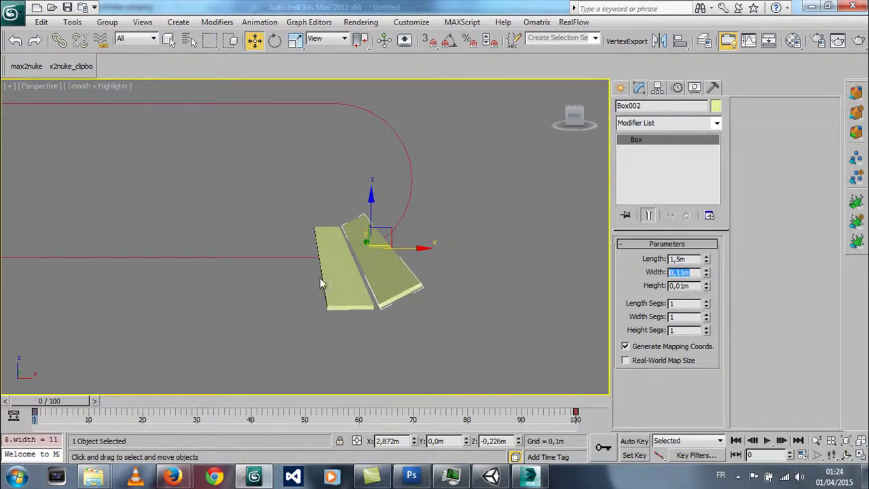
drag(322, 283, 331, 278)
click(331, 278)
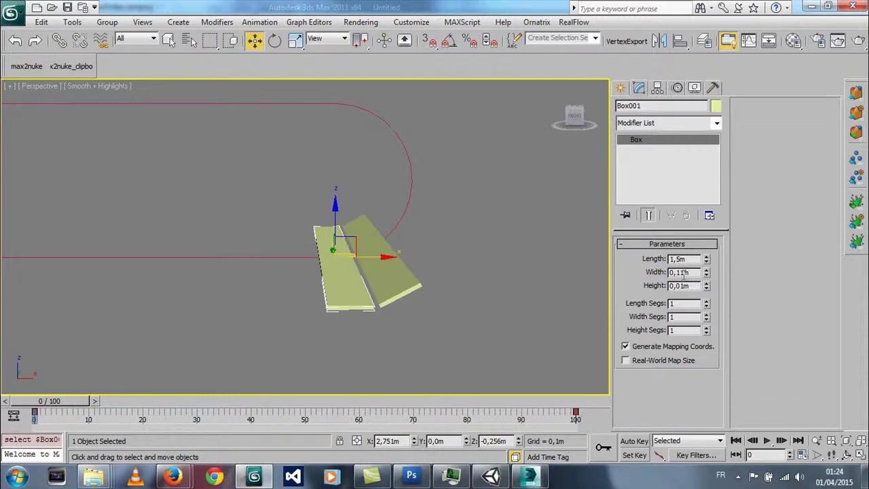
text(2)
key(Return)
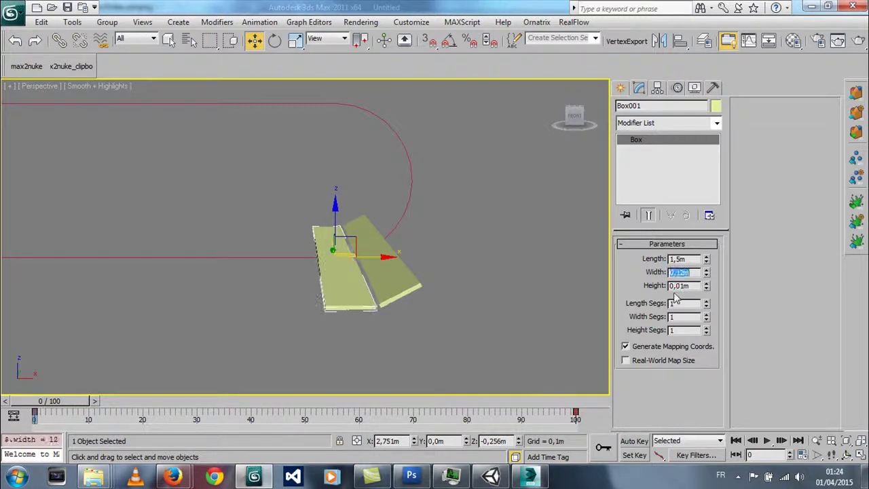
click(393, 288)
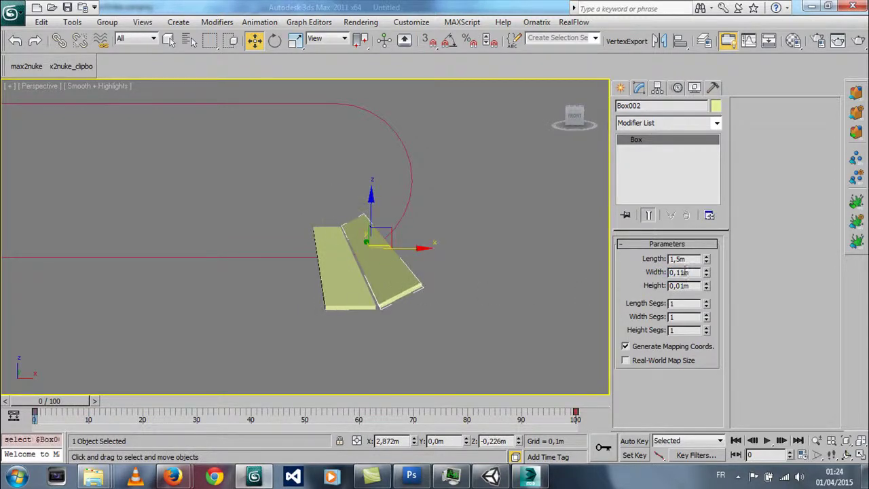
text(2)
key(Return)
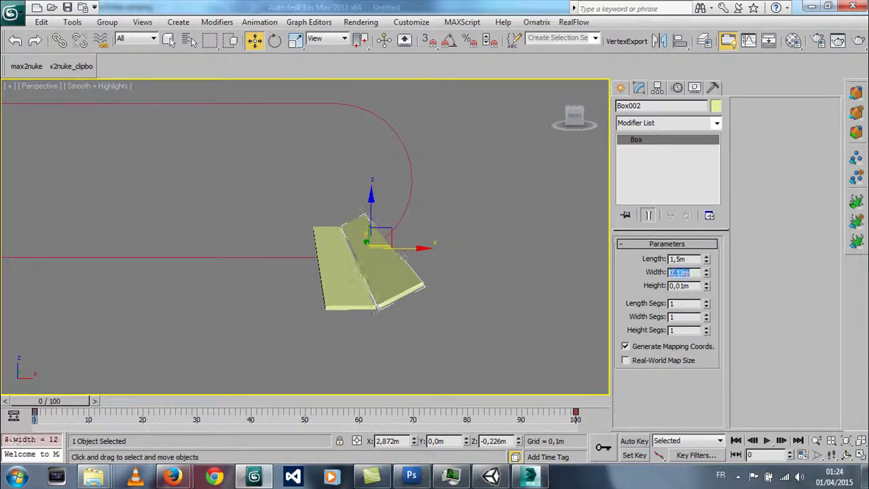
Scrub the time slider and orbit to check both planks slide along the path
scroll(362, 289, up, 1)
scroll(395, 292, up, 1)
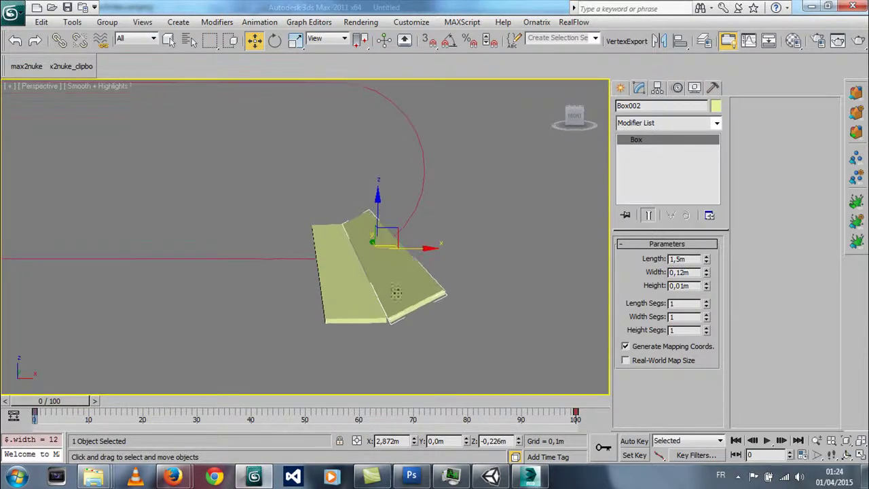
scroll(360, 281, down, 1)
scroll(360, 282, down, 1)
scroll(360, 282, up, 1)
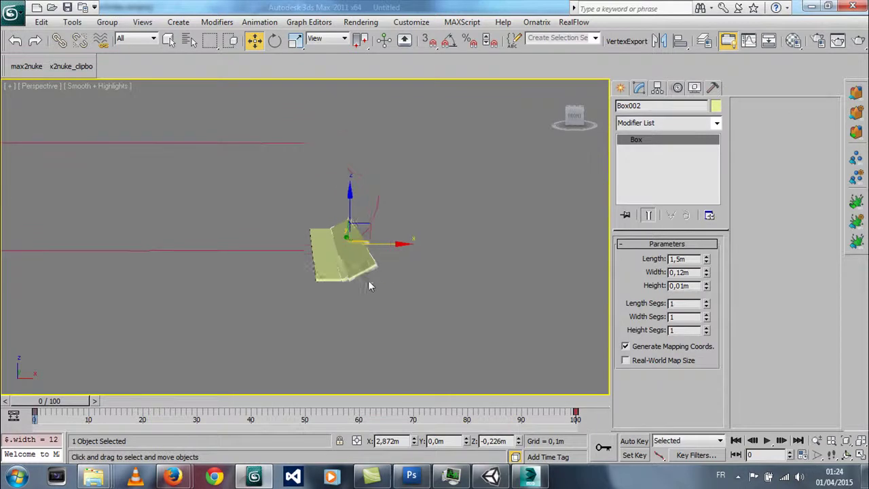
scroll(360, 282, up, 1)
drag(60, 406, 97, 407)
key(w)
middle_drag(192, 355, 192, 381)
mouse_move(246, 250)
alt+middle_down()
mouse_move(269, 223)
mouse_move(324, 252)
mouse_move(235, 254)
mouse_move(333, 267)
mouse_move(413, 217)
mouse_move(349, 234)
mouse_move(363, 235)
mouse_move(349, 252)
alt+middle_up()
mouse_move(96, 402)
mouse_down()
mouse_move(323, 399)
mouse_move(48, 401)
mouse_up()
mouse_move(319, 231)
alt+middle_down()
mouse_move(363, 213)
mouse_move(258, 268)
mouse_move(239, 238)
mouse_move(264, 224)
mouse_move(248, 244)
mouse_move(274, 246)
alt+middle_up()
key(w)
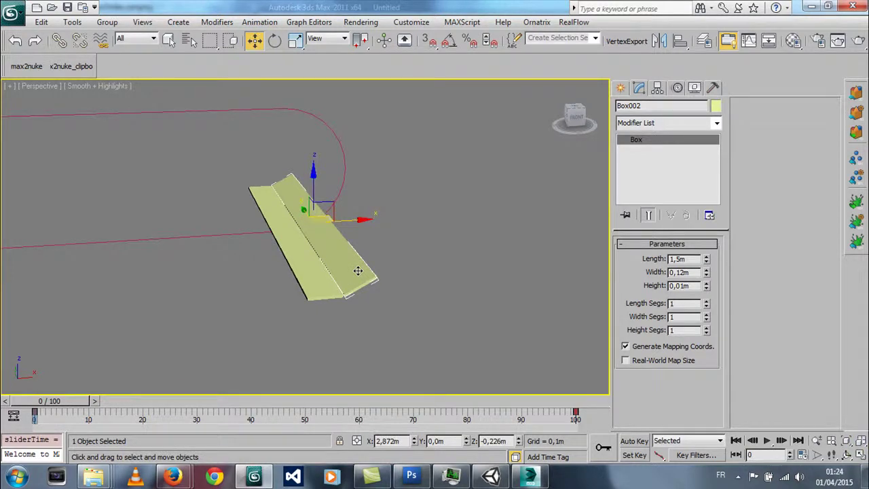
Delete Box002, then clone Box001 as a copy placed 1% along the path
key(Delete)
click(308, 280)
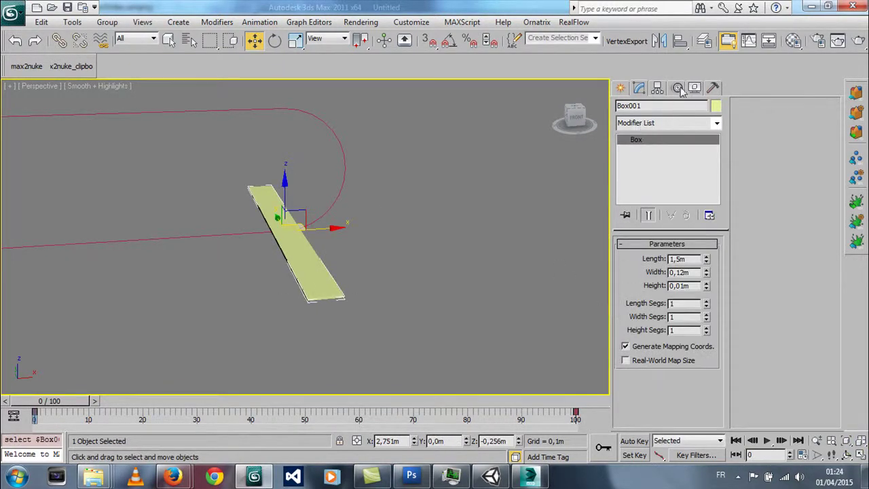
click(677, 87)
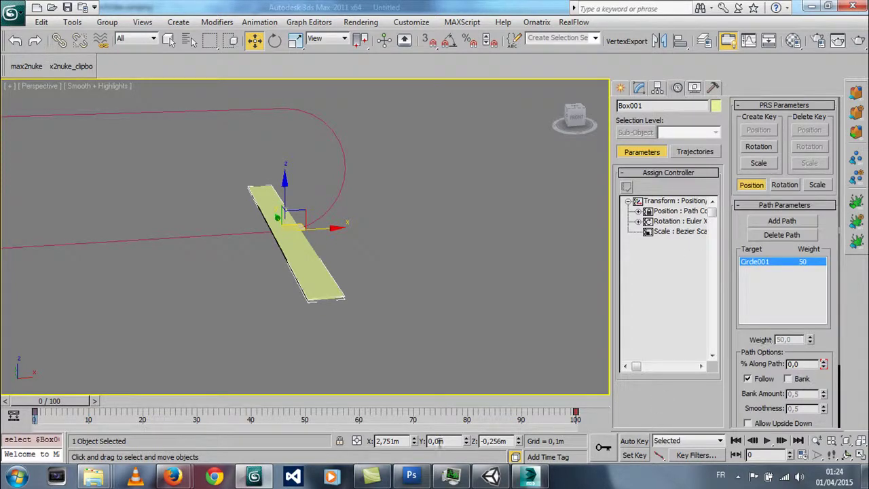
right_click(310, 293)
click(323, 336)
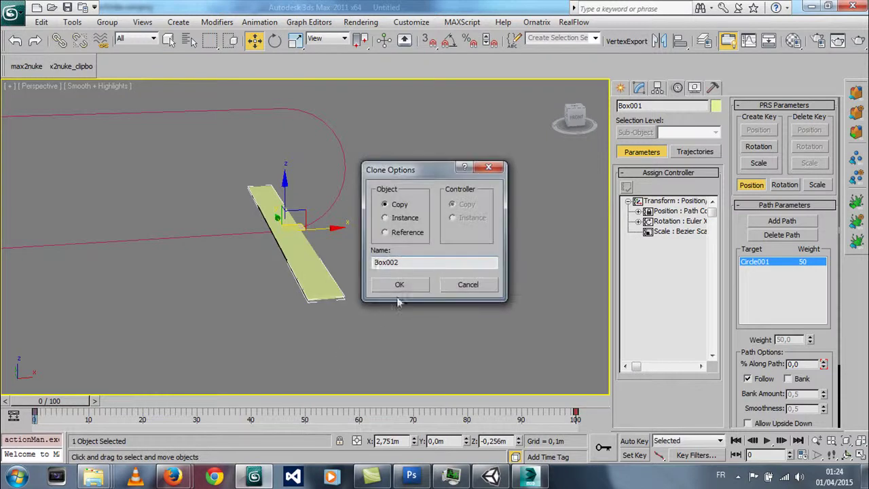
click(402, 286)
click(826, 367)
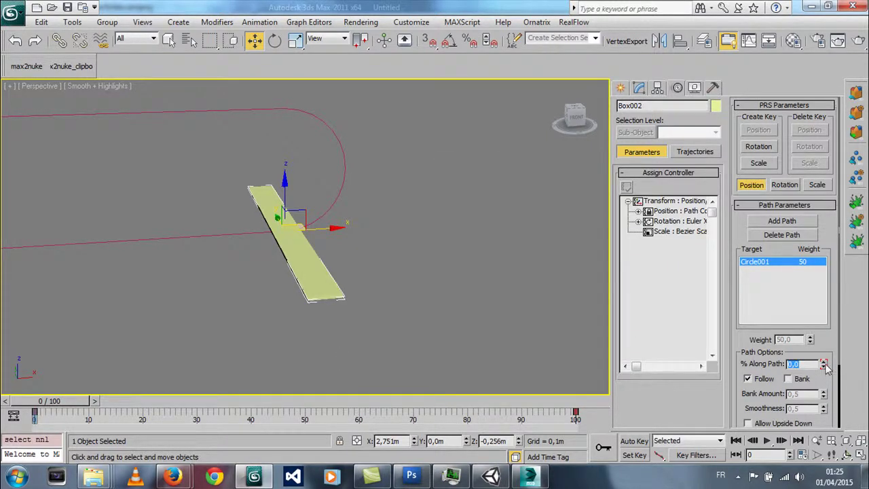
click(823, 364)
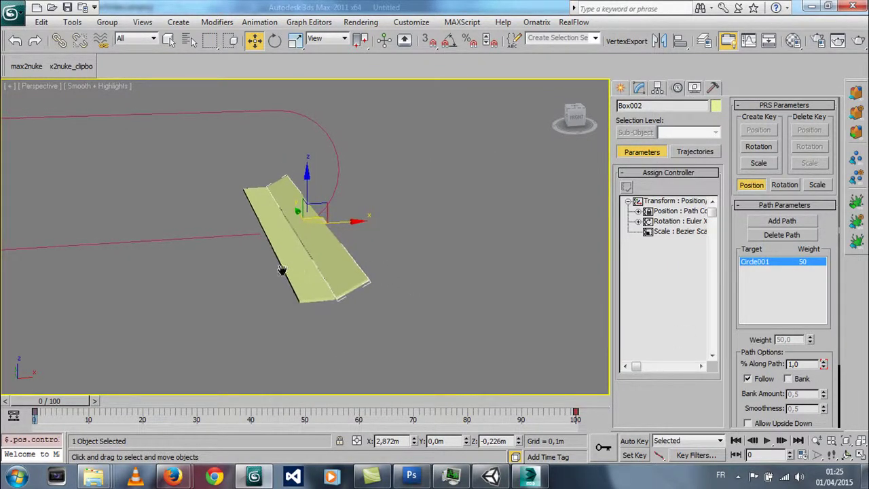
Make a second copy, Box003, at 2% along the path and frame the planks
middle_drag(292, 273, 262, 266)
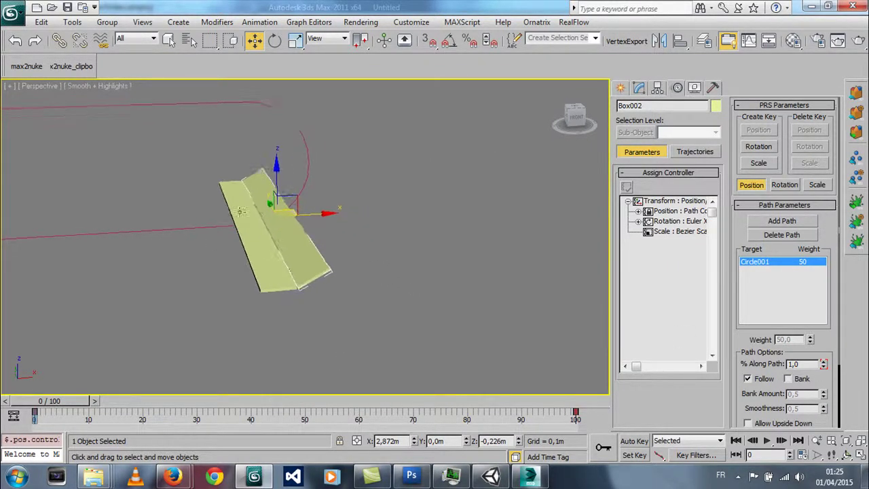
right_click(317, 271)
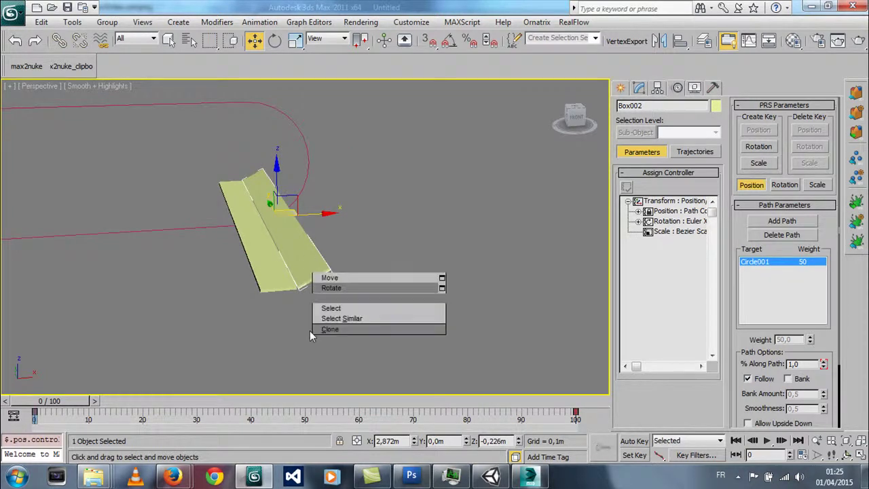
click(351, 331)
click(401, 280)
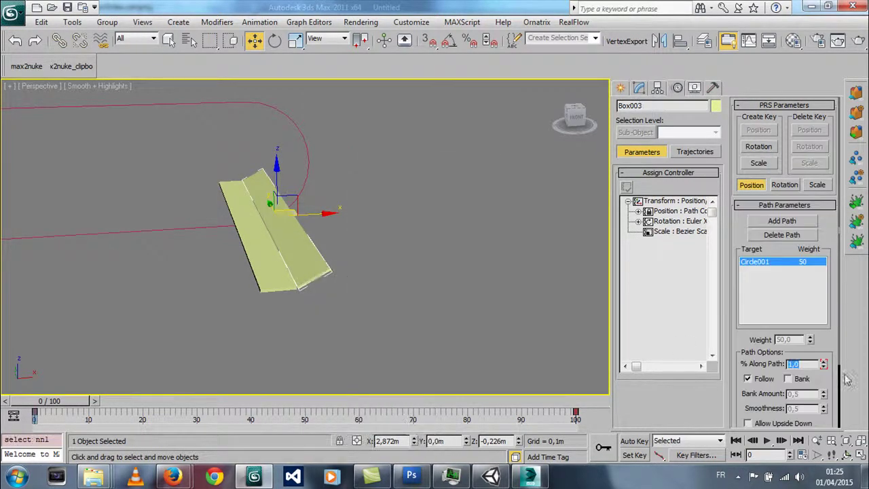
click(823, 361)
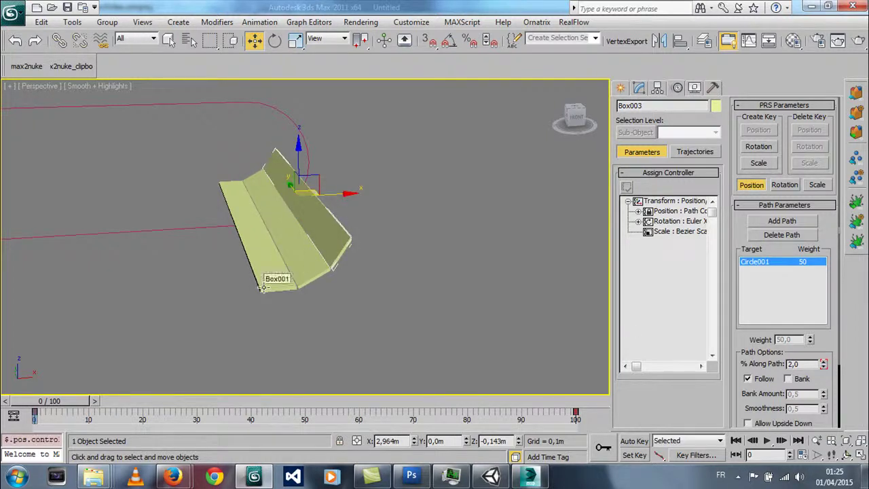
scroll(400, 339, down, 3)
middle_drag(400, 339, 488, 334)
scroll(488, 334, down, 3)
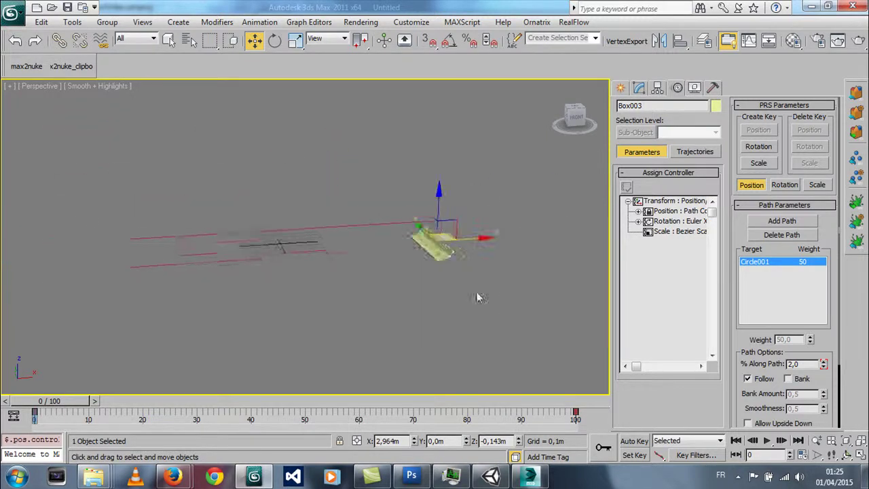
scroll(509, 301, down, 2)
scroll(329, 293, up, 2)
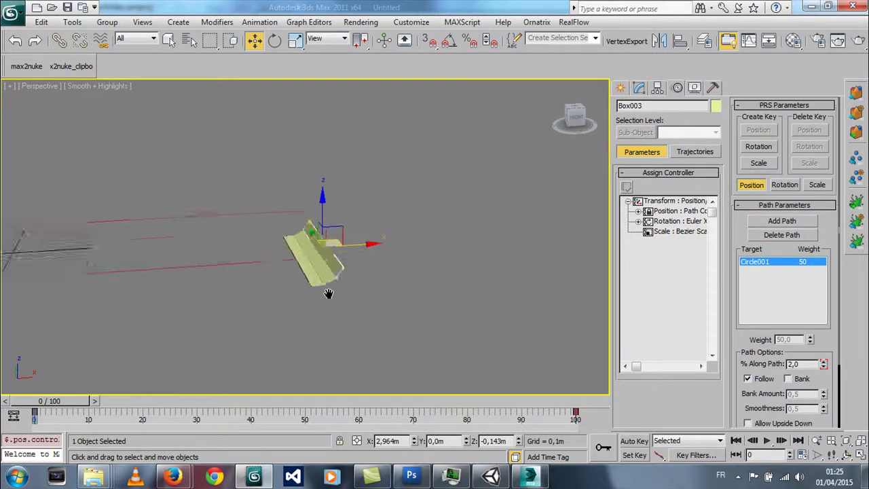
scroll(332, 294, up, 2)
scroll(340, 258, up, 2)
scroll(364, 310, up, 2)
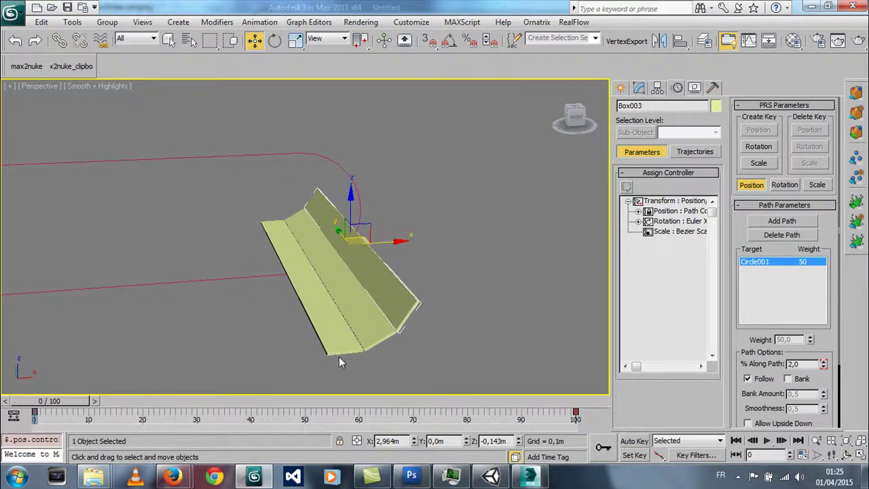
Delete the test copies Box003 and Box002, leaving Box001 selected
key(Delete)
key(ctrl+z)
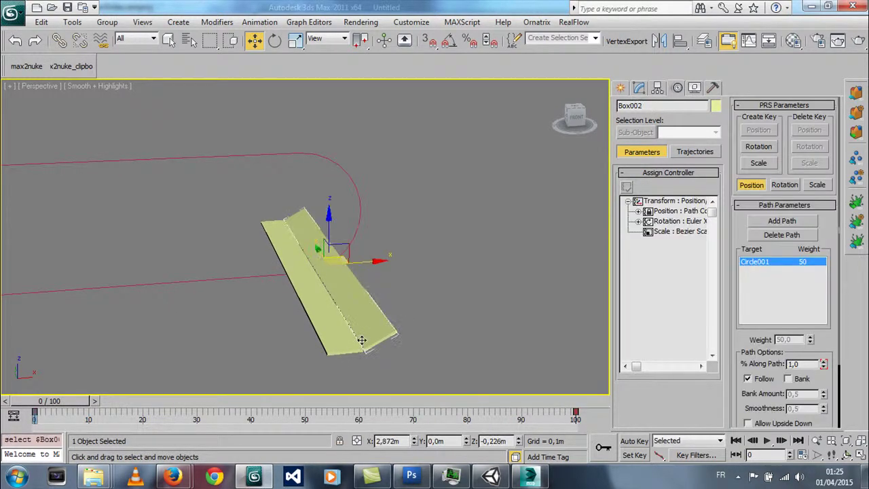
key(Delete)
click(331, 341)
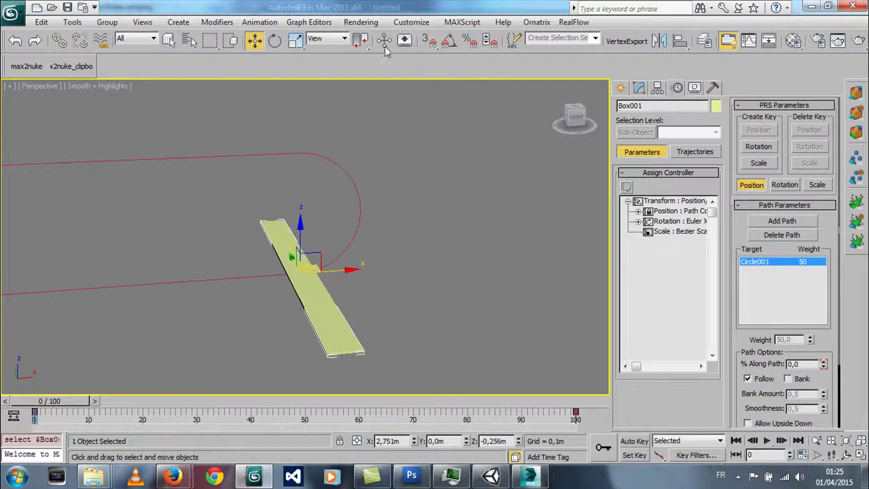
Open the MAXScript Listener and toggle the Macro Recorder
click(462, 22)
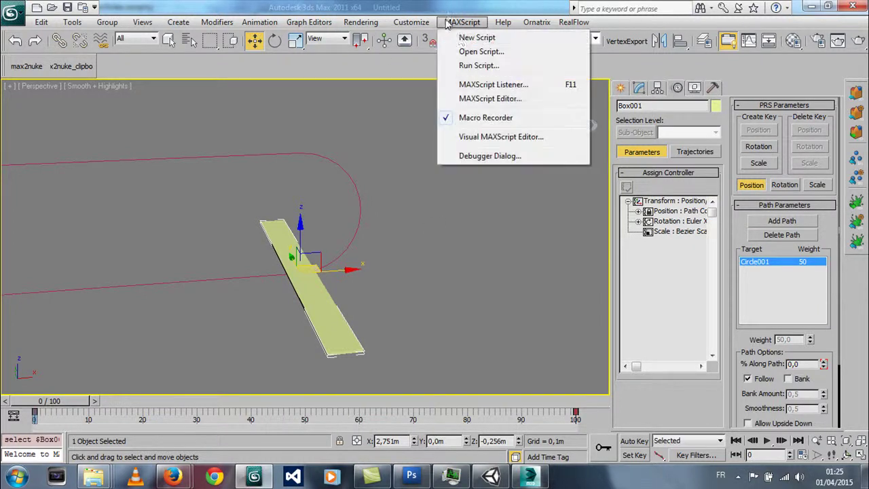
click(493, 85)
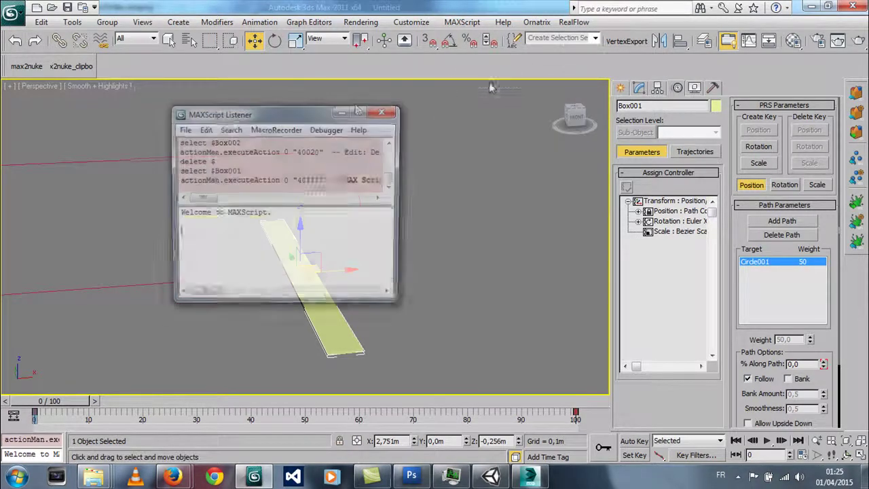
drag(326, 115, 716, 68)
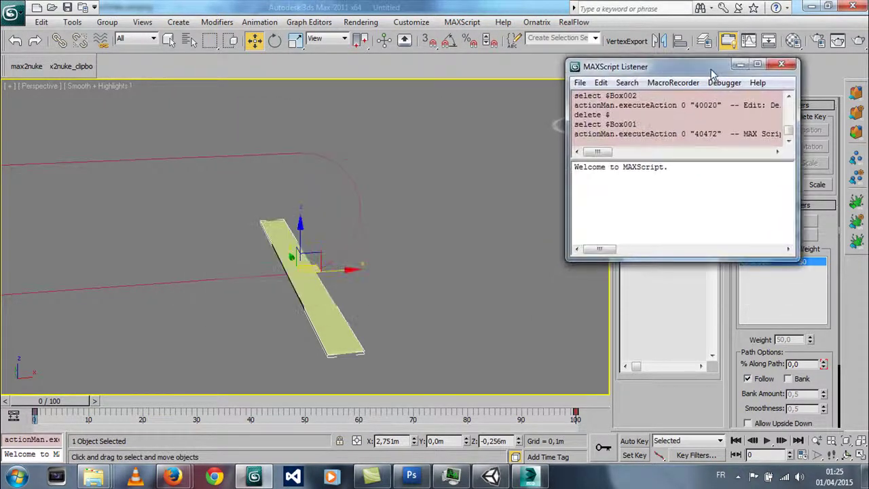
click(463, 22)
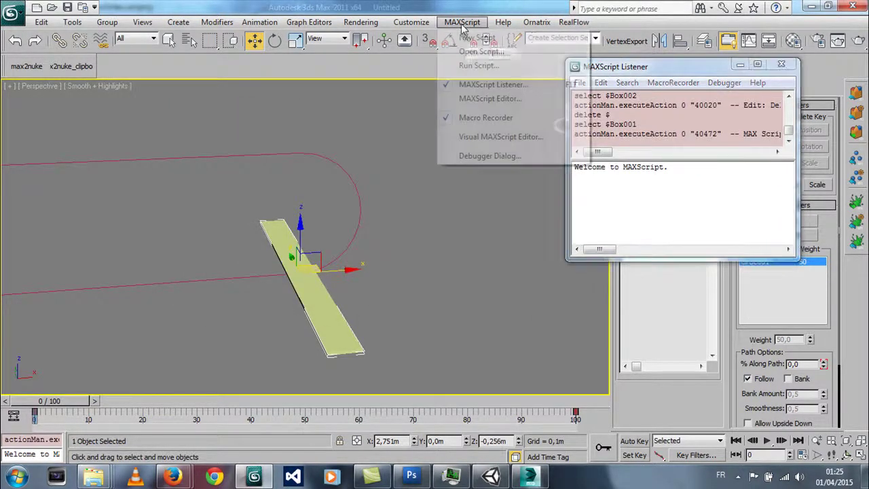
click(443, 119)
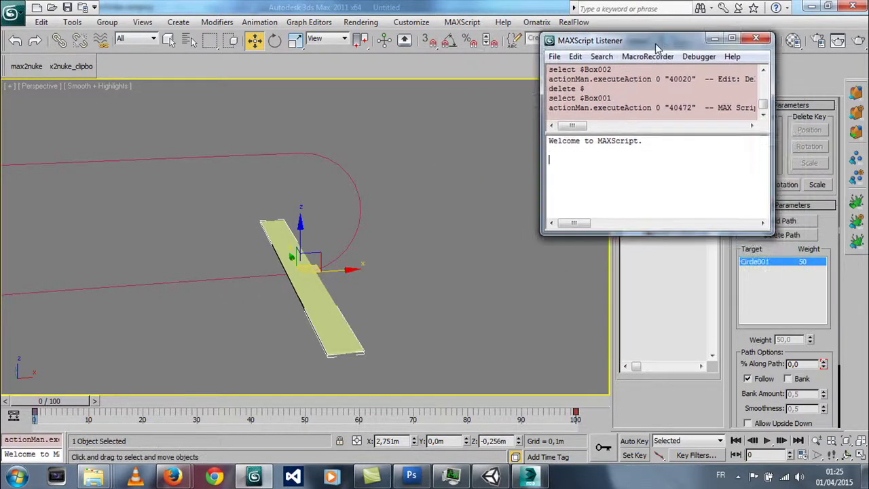
Enlarge and reposition the Listener window to show the recorded commands
drag(711, 235, 711, 384)
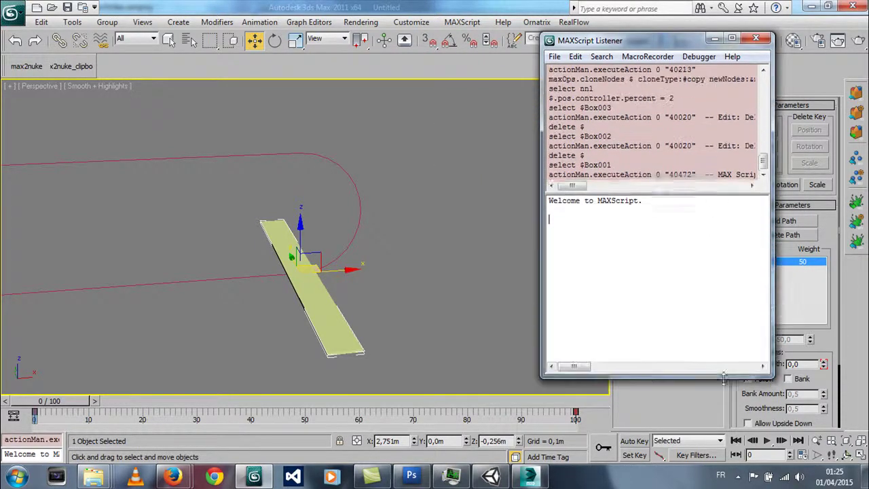
drag(771, 256, 867, 255)
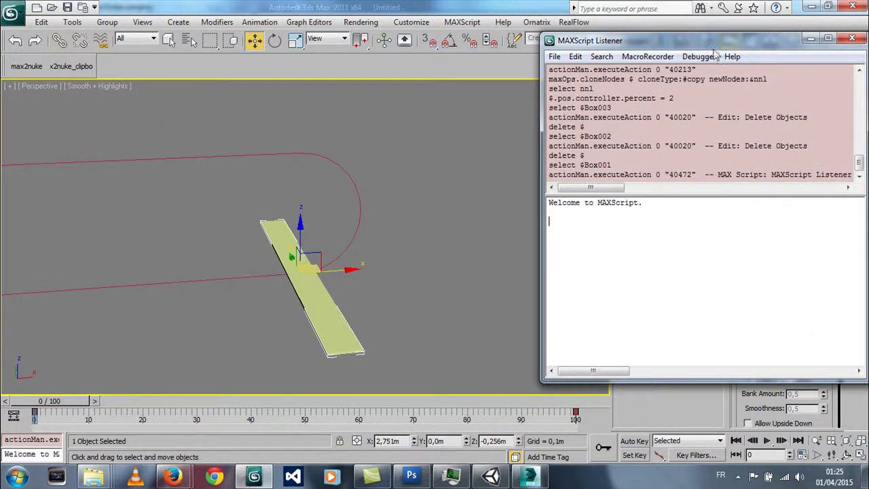
drag(714, 41, 582, 41)
drag(740, 105, 790, 106)
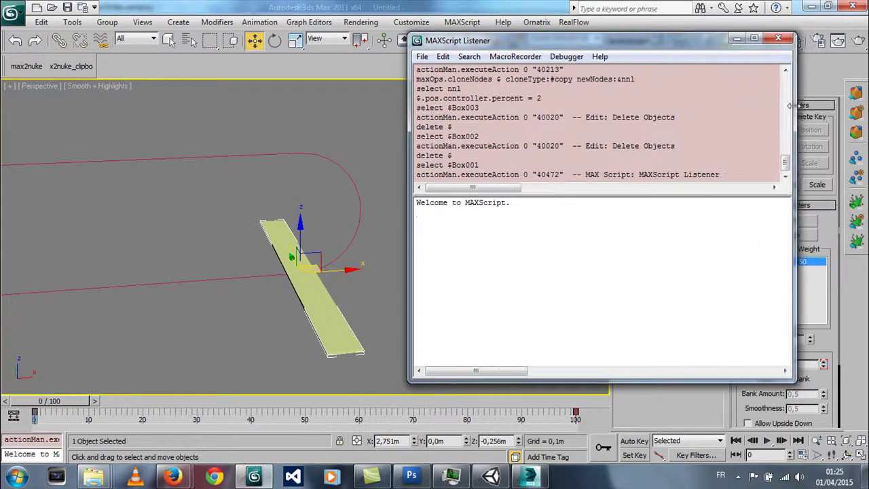
drag(656, 43, 628, 33)
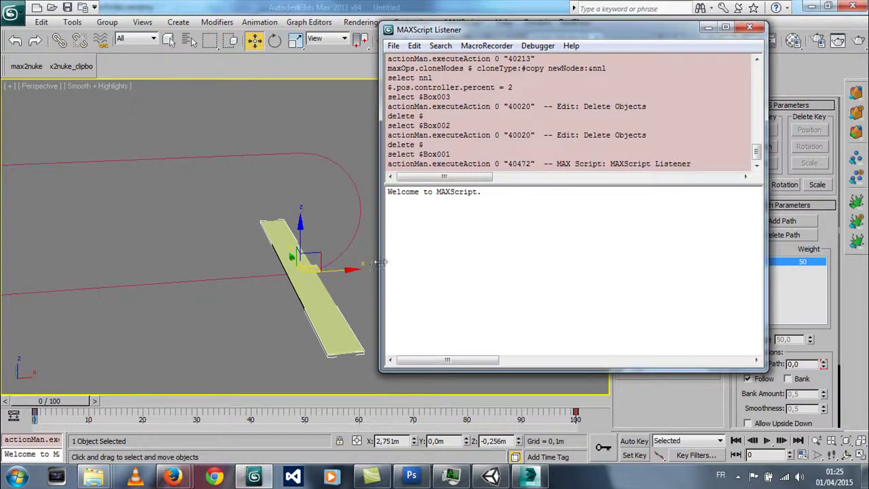
click(437, 151)
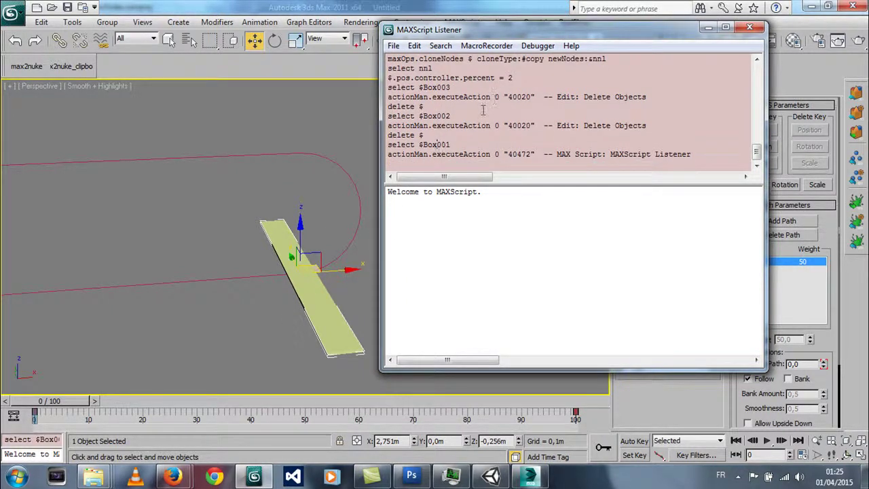
Clear the Listener log and reselect the plank Box001
key(ctrl+d)
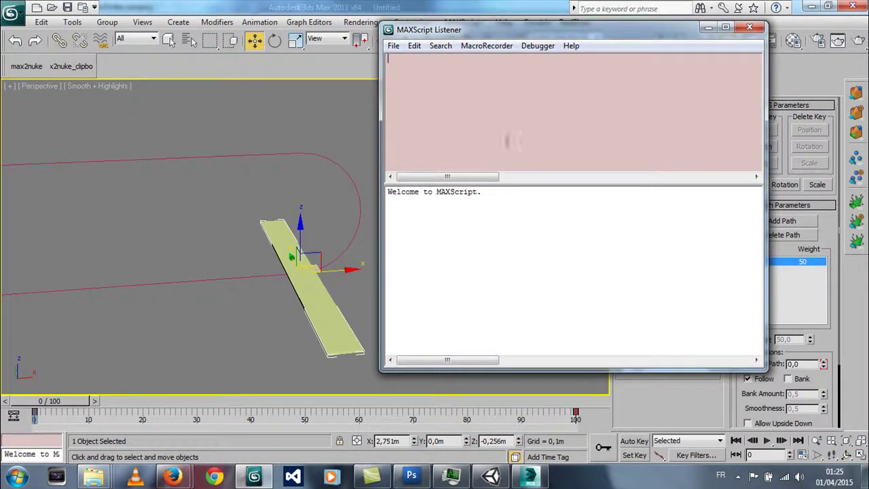
mouse_move(501, 35)
mouse_down()
mouse_move(543, 53)
mouse_move(511, 56)
mouse_up()
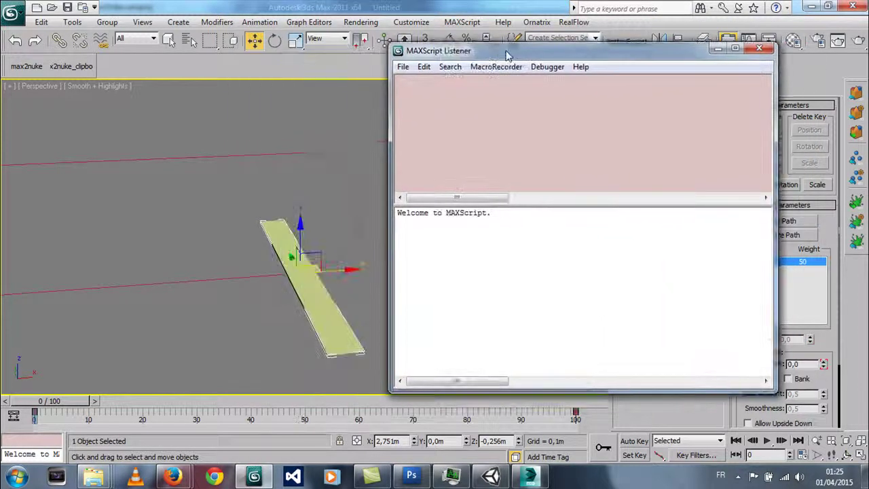
click(308, 305)
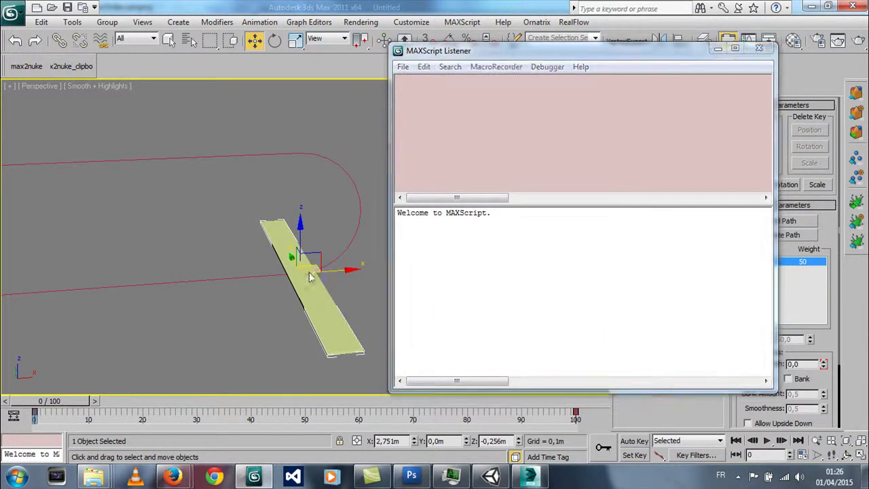
click(251, 370)
click(328, 315)
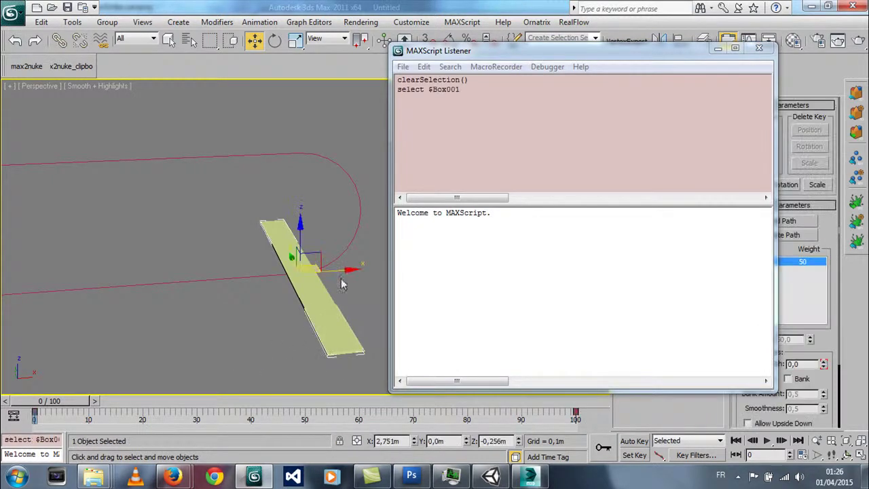
Move the Listener aside and bring up the quad menu for Box001
click(482, 90)
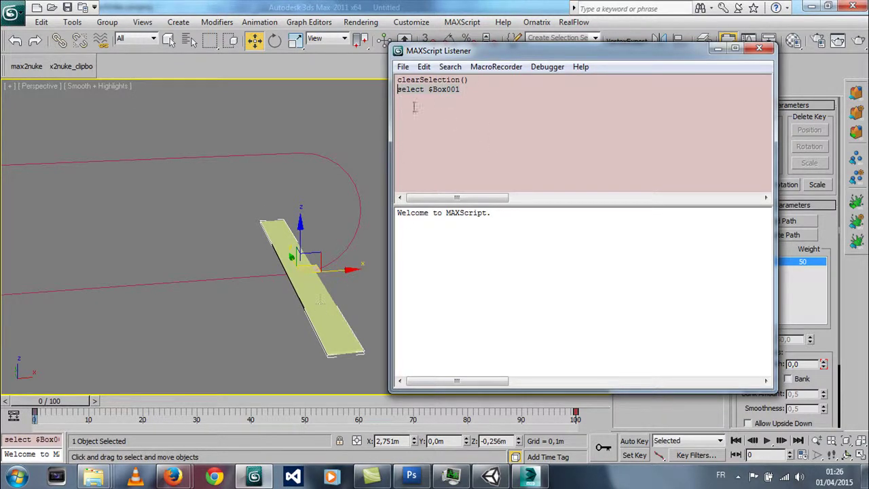
drag(489, 50, 509, 190)
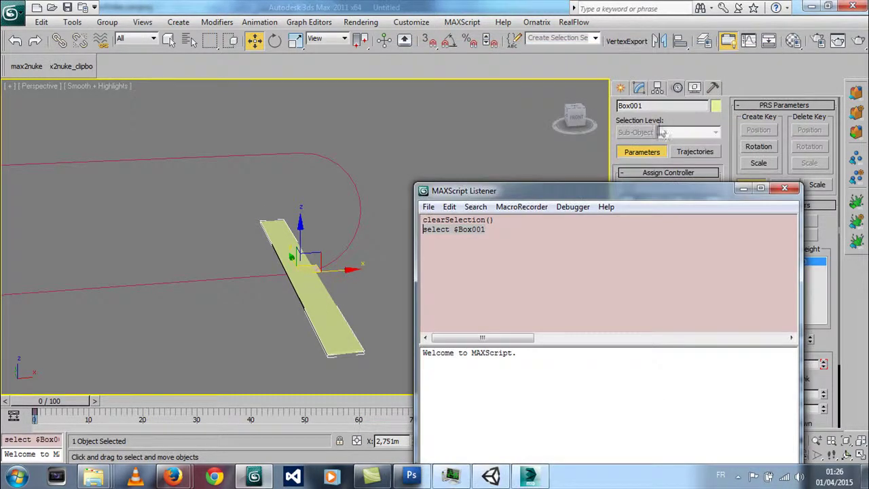
drag(579, 199, 578, 112)
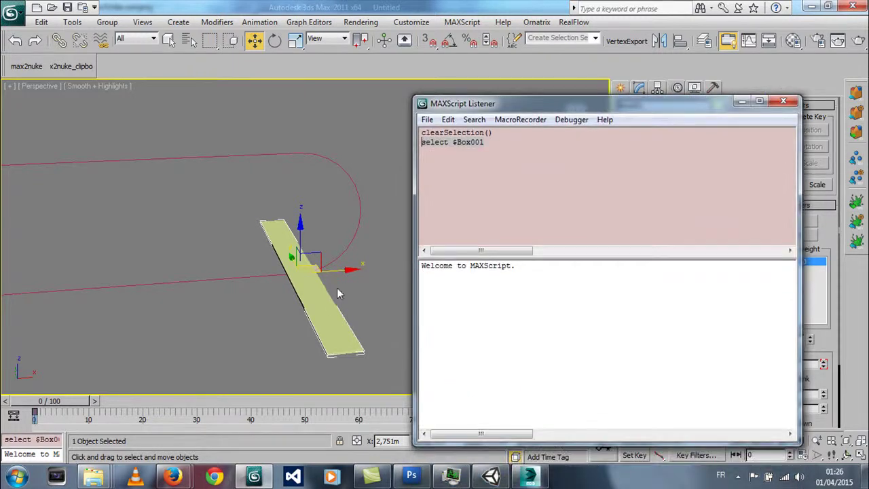
right_click(326, 272)
Clone Box001 as a copy and set its % Along Path to 1
click(343, 334)
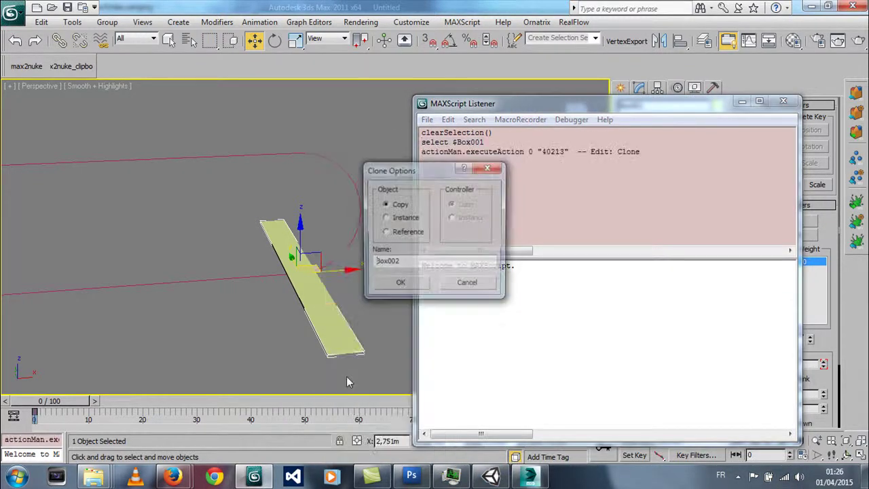
click(401, 285)
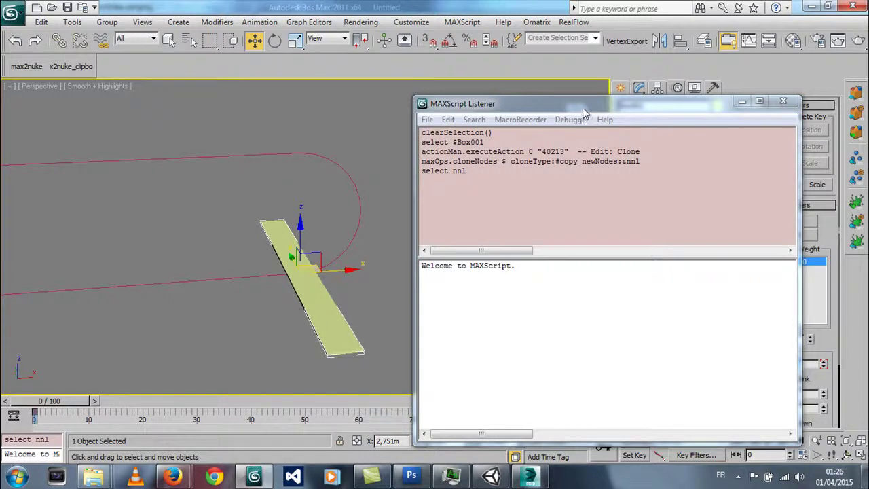
mouse_move(592, 112)
mouse_down()
mouse_move(594, 144)
mouse_move(205, 83)
mouse_up()
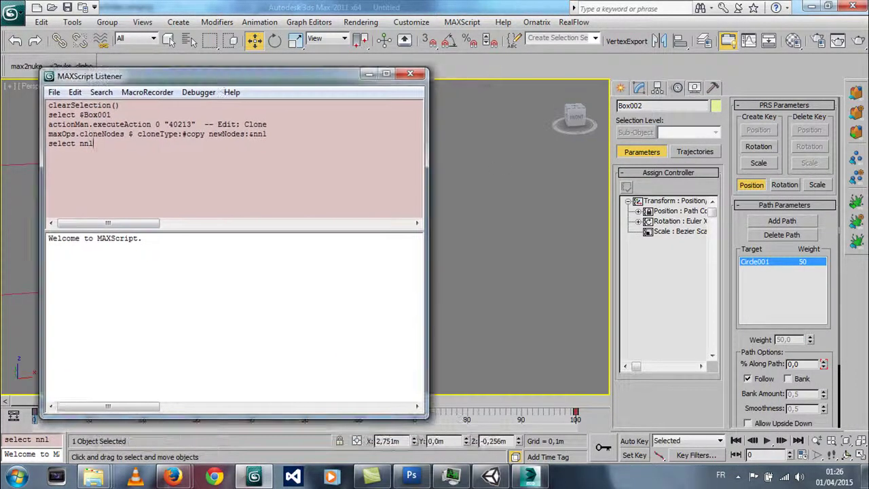
click(823, 362)
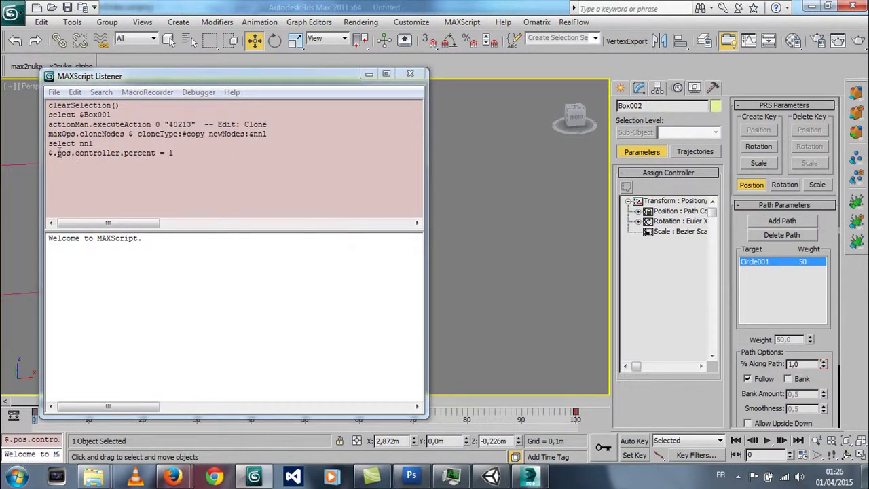
drag(177, 152, 38, 158)
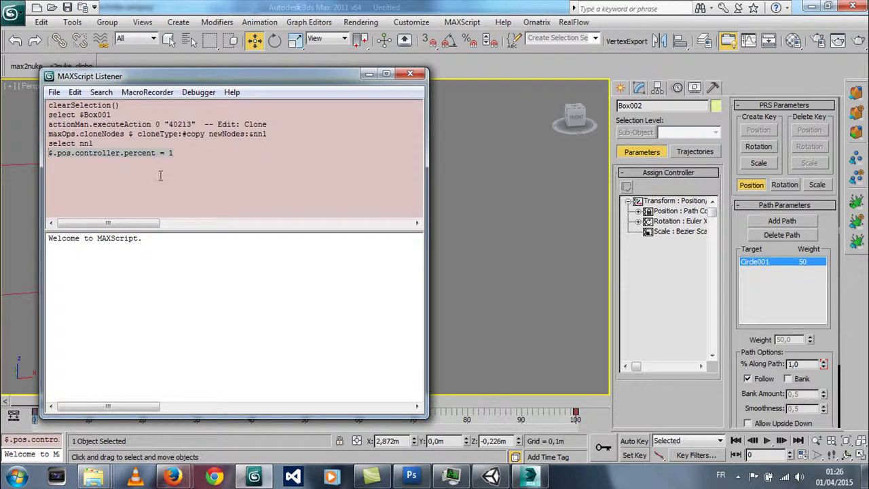
mouse_move(185, 82)
mouse_down()
mouse_move(521, 136)
mouse_move(184, 80)
mouse_up()
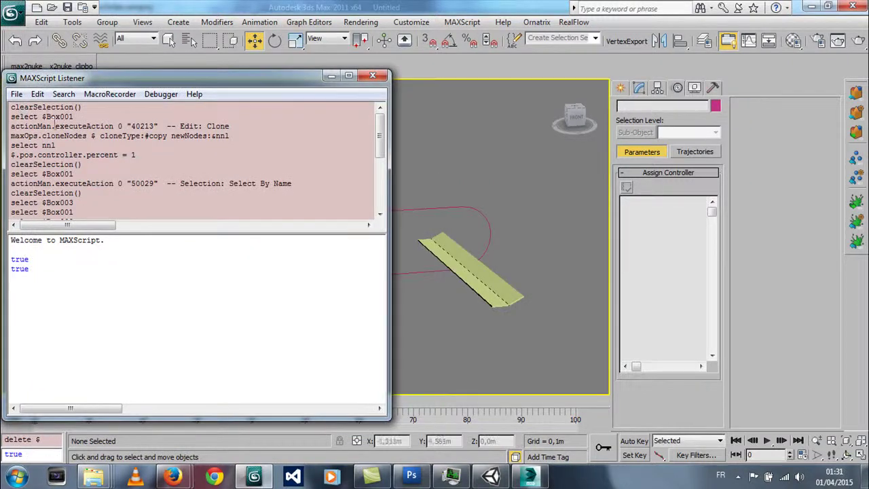
Copy the recorded maxOps.cloneNodes line from the Listener and open the MAXScript utility
click(11, 136)
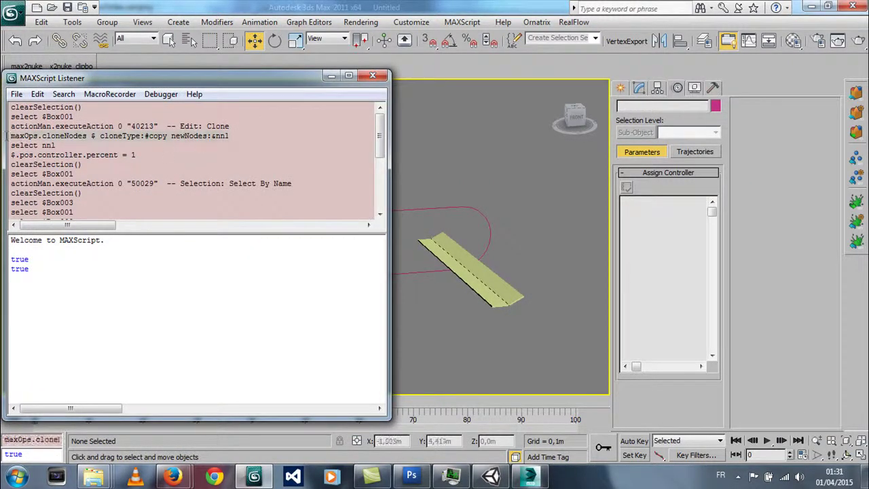
click(486, 299)
drag(382, 190, 381, 133)
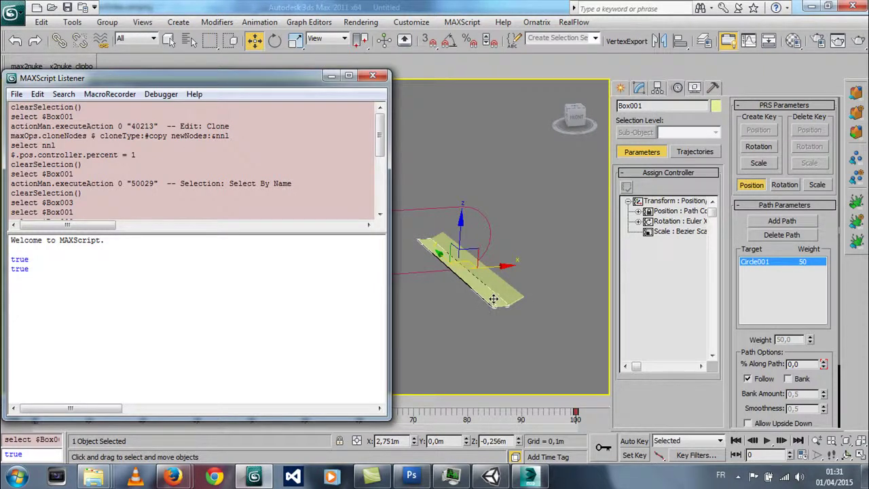
click(255, 135)
click(10, 136)
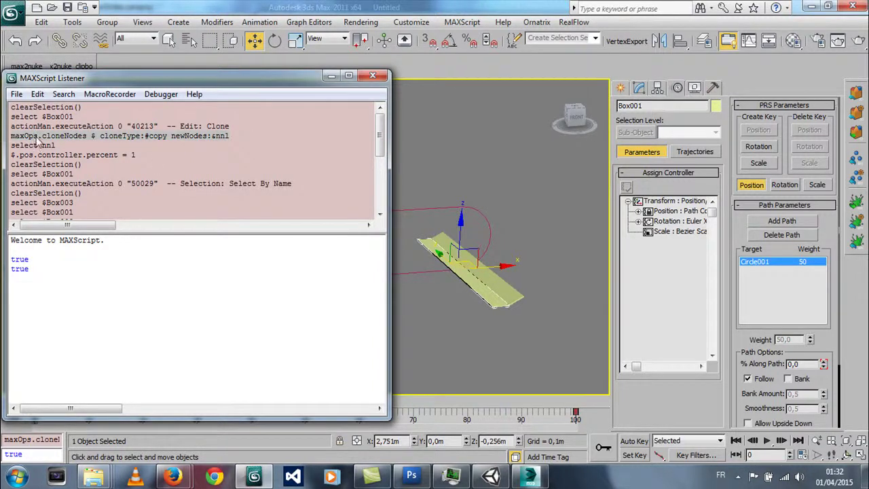
right_click(12, 137)
click(63, 196)
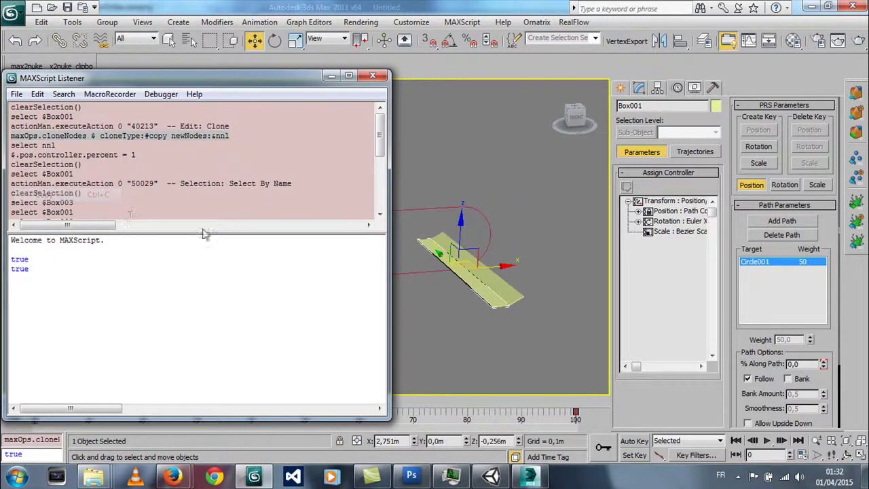
click(713, 88)
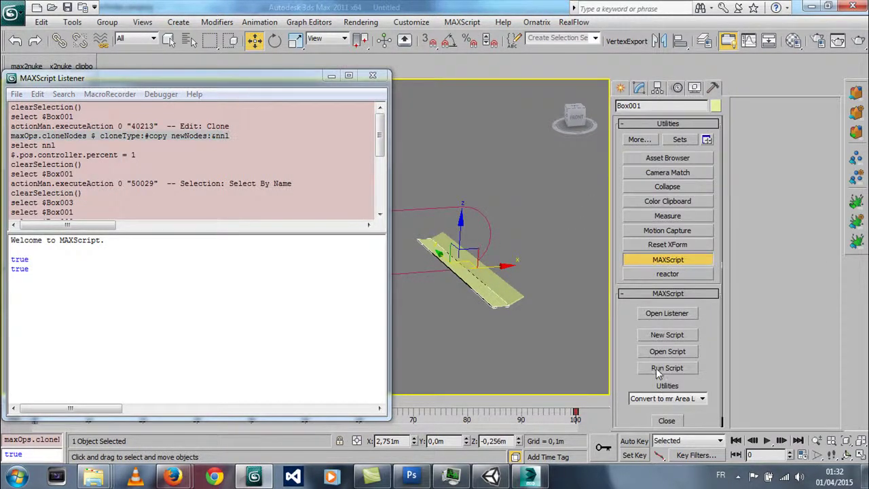
Start a new script and paste the cloneNodes command into it
click(656, 335)
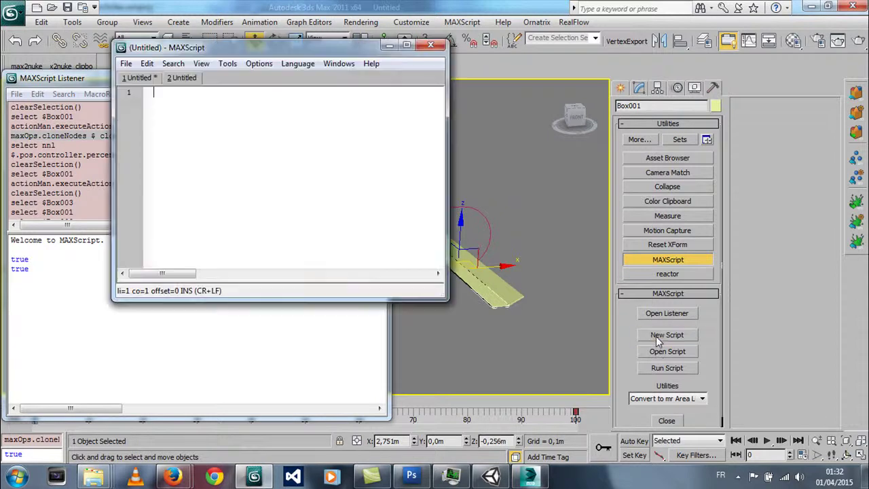
right_click(228, 106)
click(254, 179)
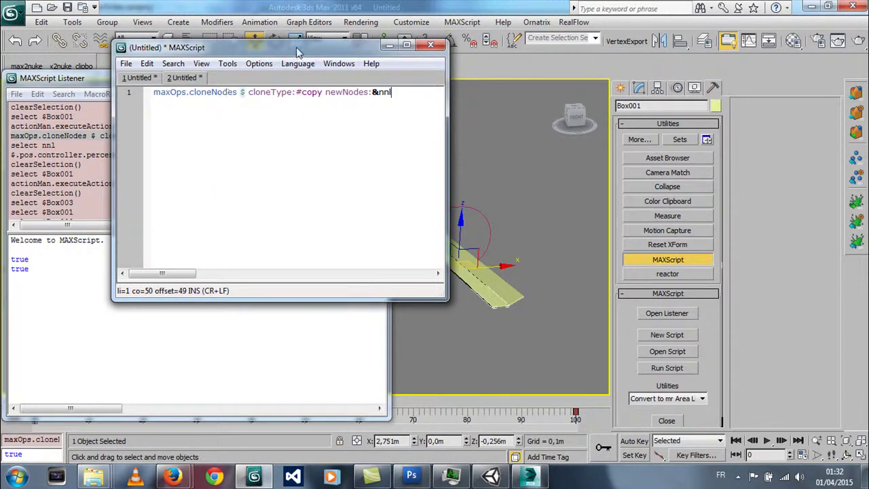
drag(297, 54, 573, 64)
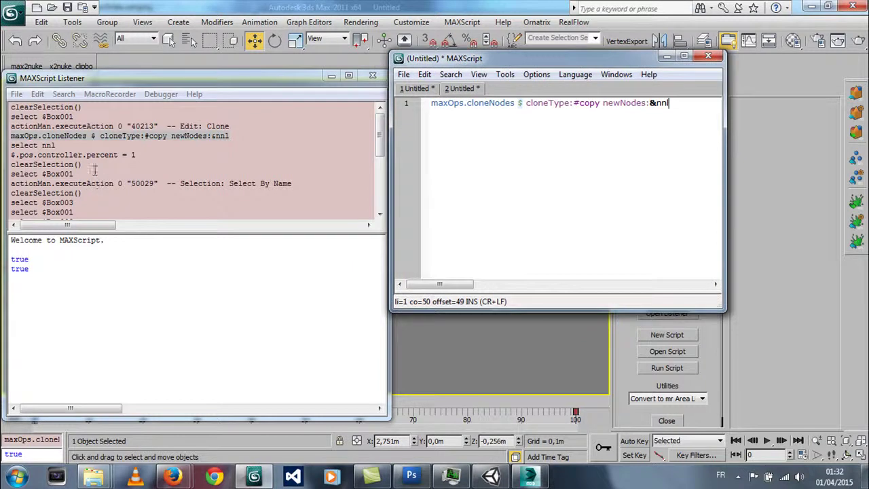
Copy the $.pos.controller.percent = 1 line from the Listener and add it as line 2
click(136, 155)
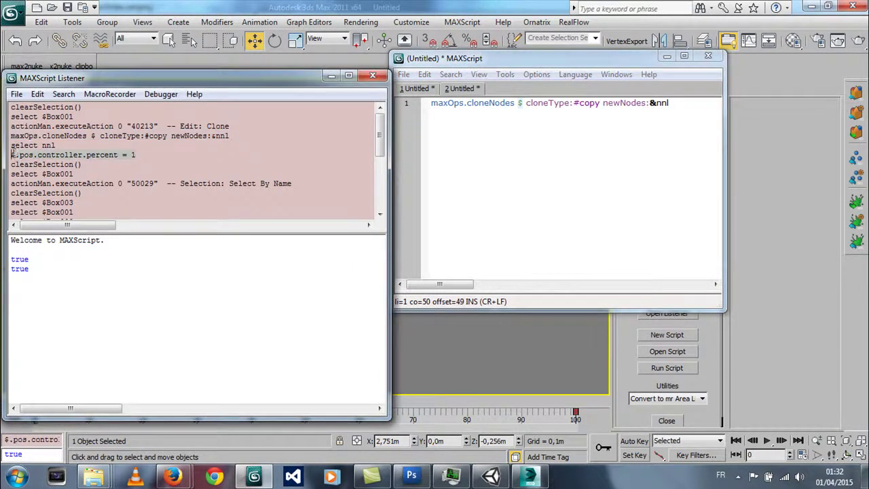
right_click(43, 159)
click(32, 209)
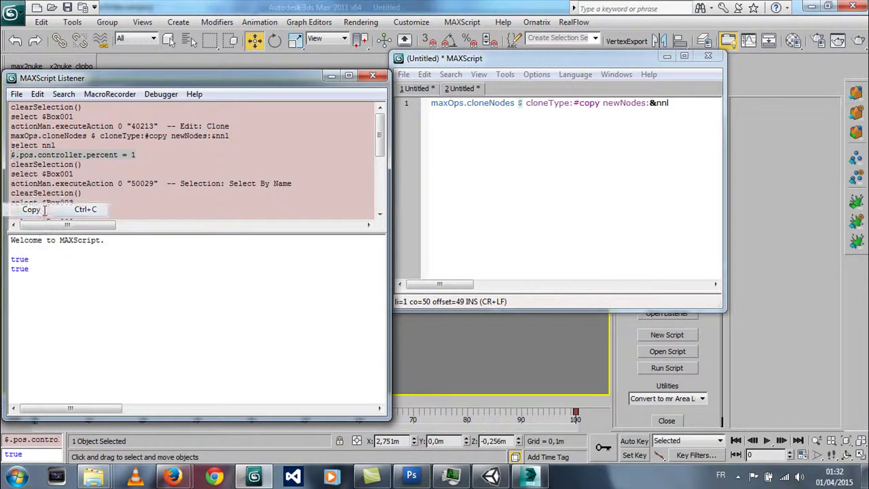
drag(516, 59, 83, 167)
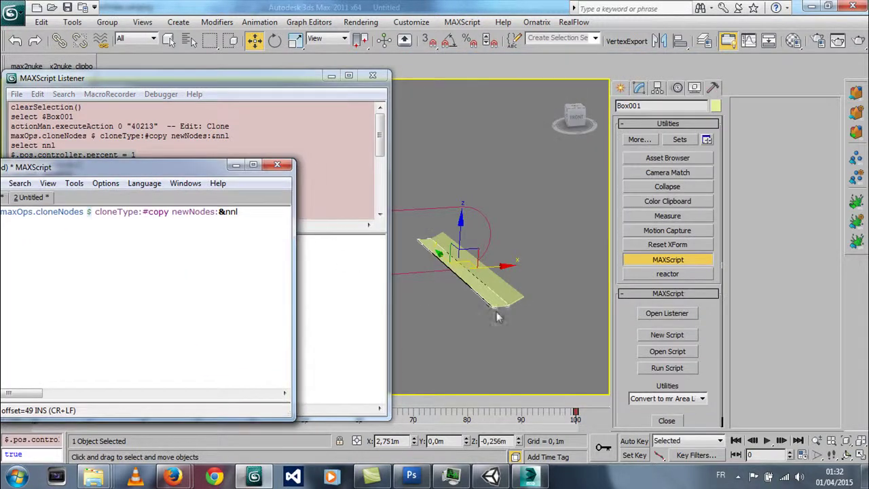
click(677, 87)
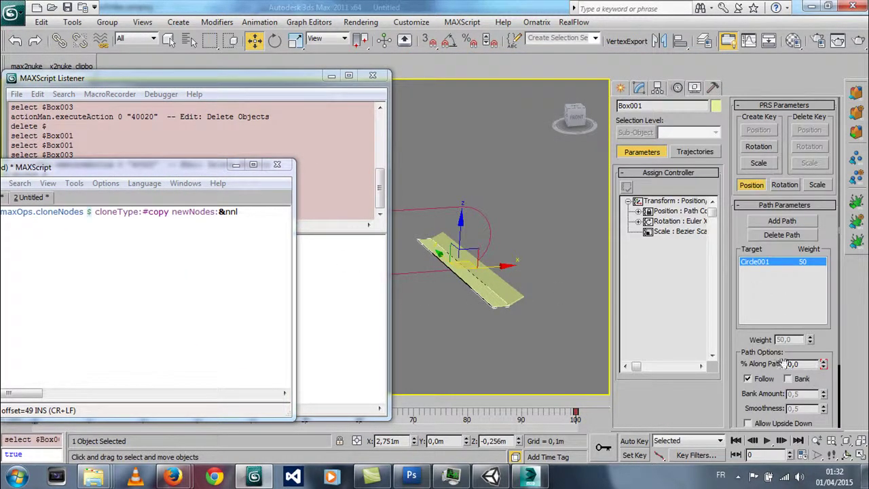
drag(178, 169, 649, 134)
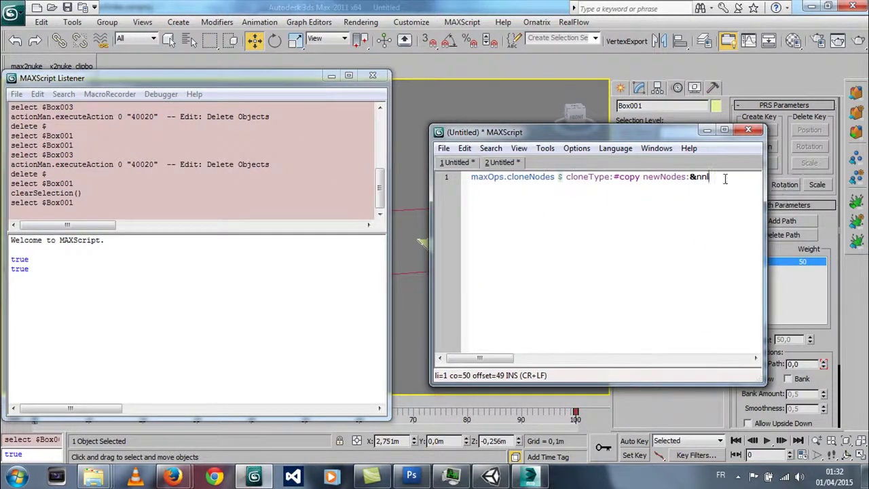
key(Return)
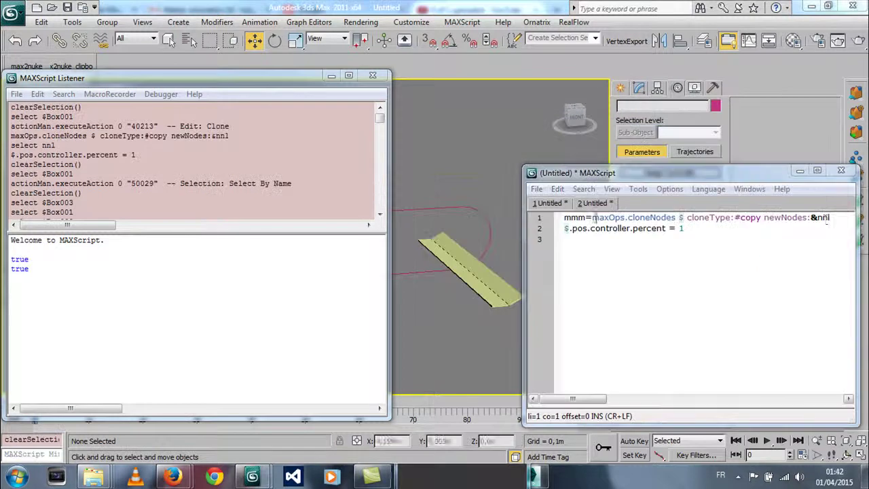
Begin script line 3 with copyObj=
click(629, 217)
key(Home)
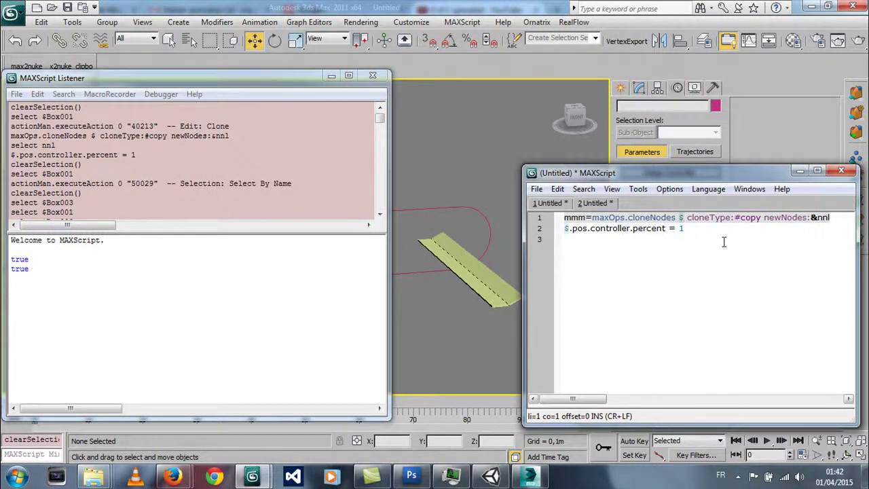
click(694, 231)
click(693, 237)
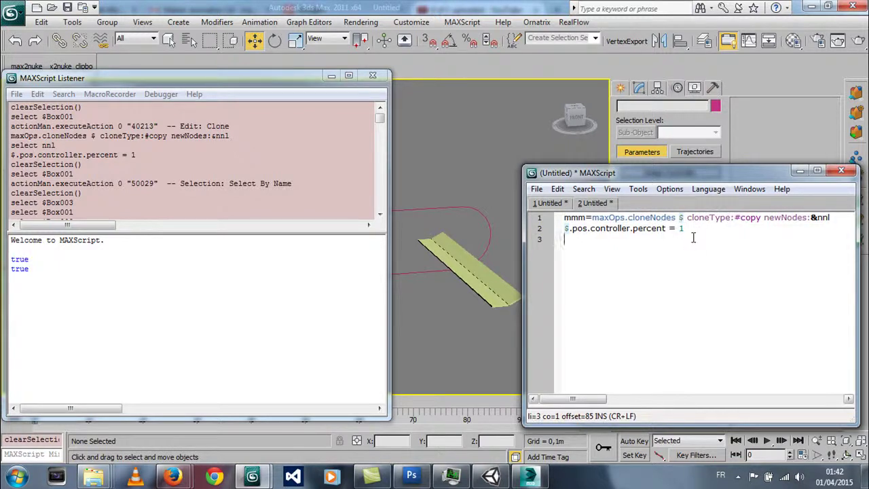
text(mmm)
key(BackSpace)
key(BackSpace)
key(BackSpace)
text(copy)
text(Obj)
text(=)
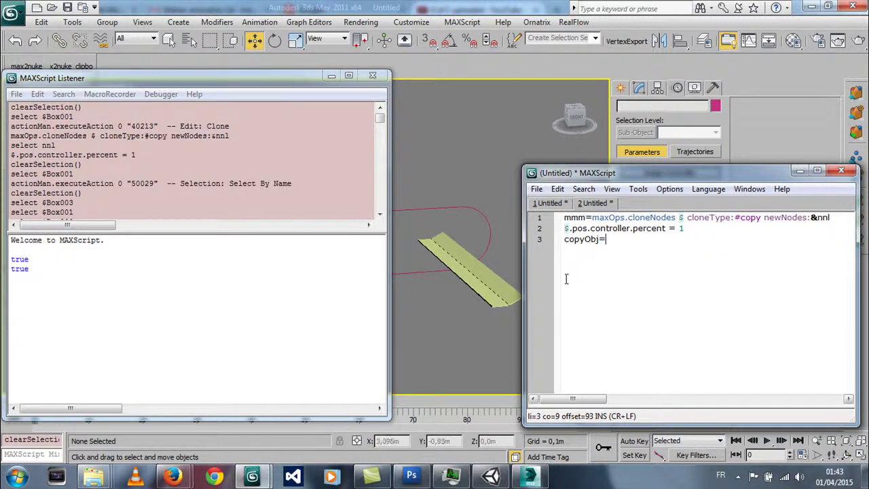
Delete the leftover plank Box003 and reselect Box001
click(492, 295)
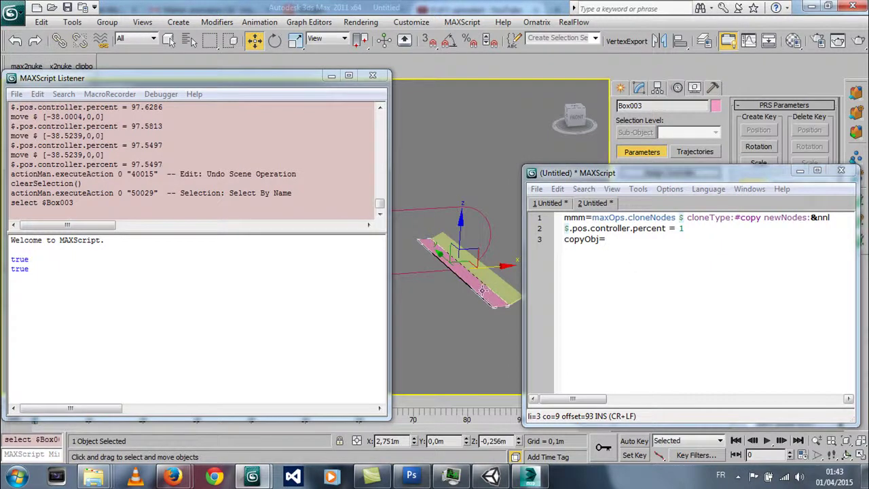
key(Delete)
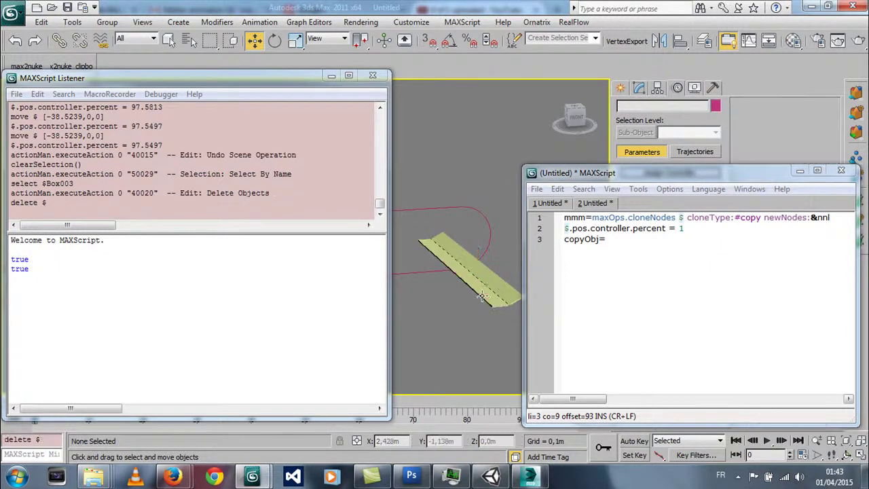
click(487, 297)
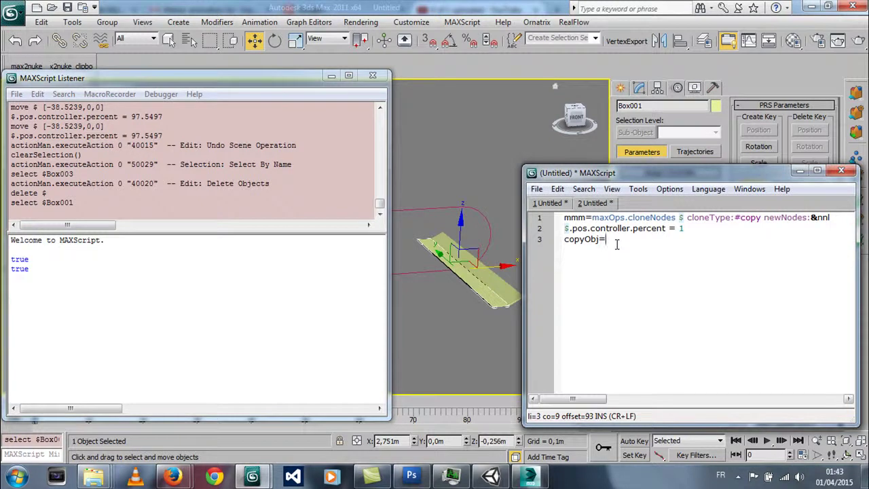
Complete line 3 as copyObj=copy $box001 and run it, creating Box003
text($)
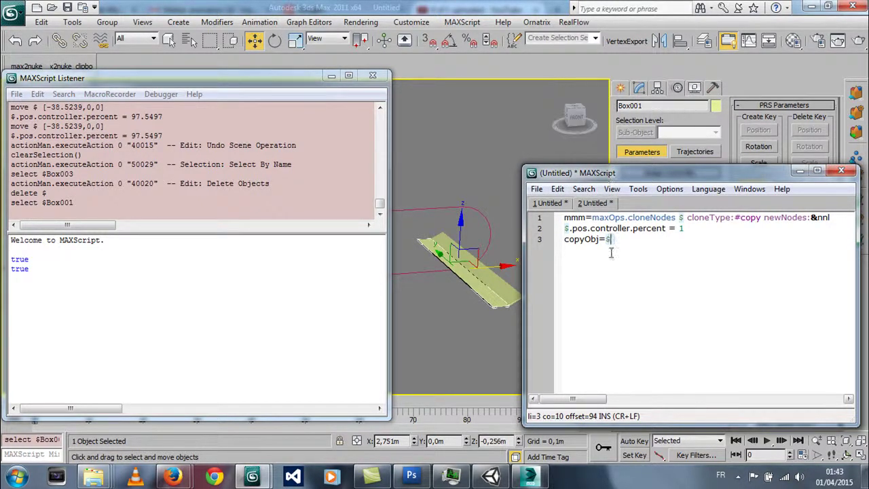
key(shift+Return)
click(579, 240)
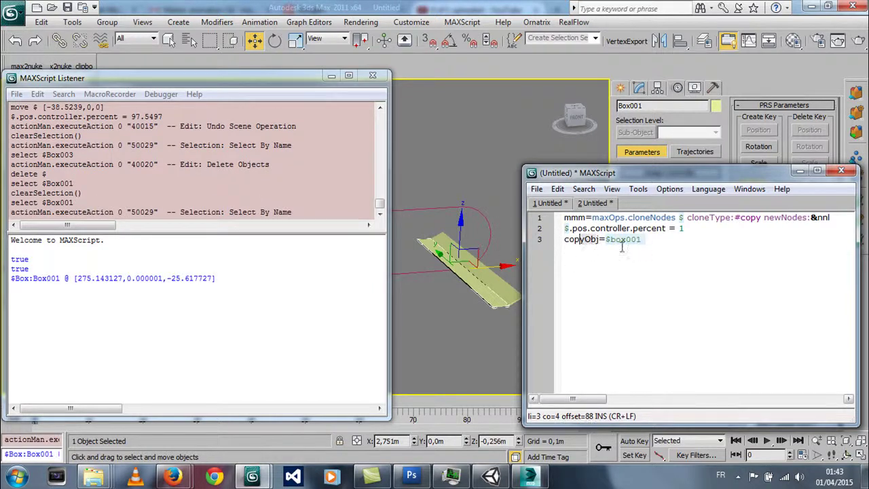
click(605, 240)
text(copy)
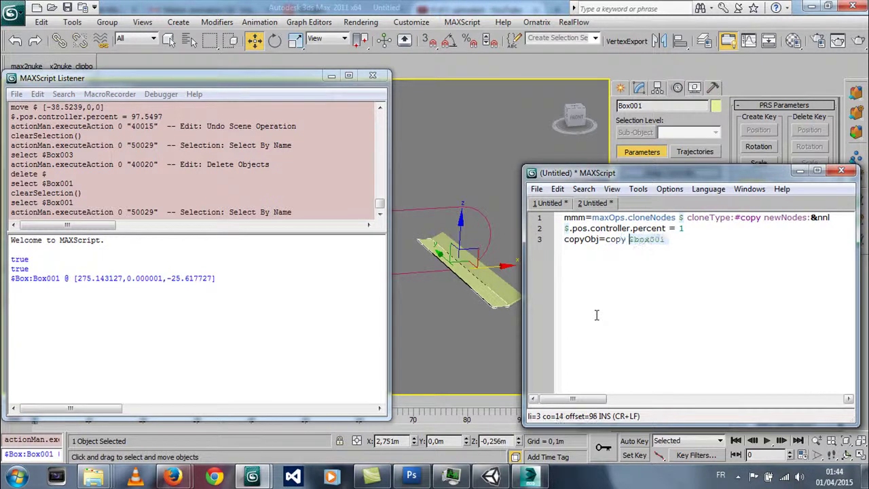
click(610, 240)
click(665, 239)
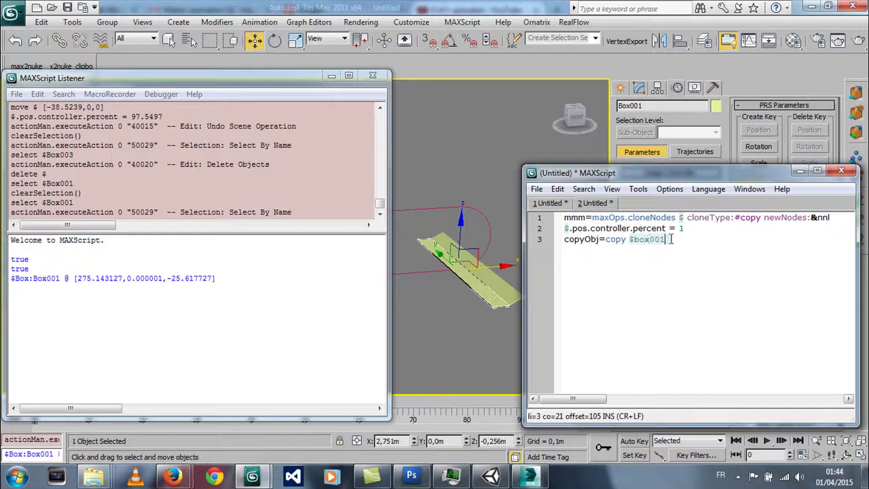
key(shift+Return)
drag(60, 287, 68, 288)
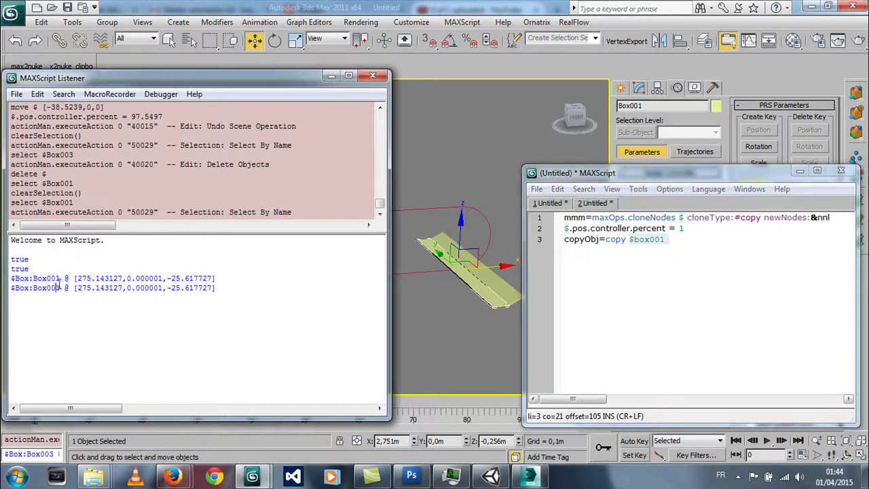
click(675, 239)
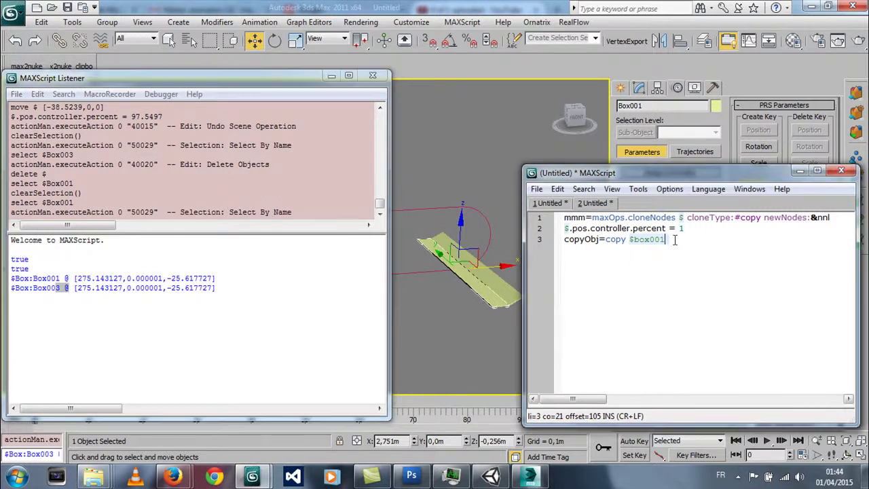
Add line 4 copyObj.pos.controller.percent =2 and run the script again
key(Return)
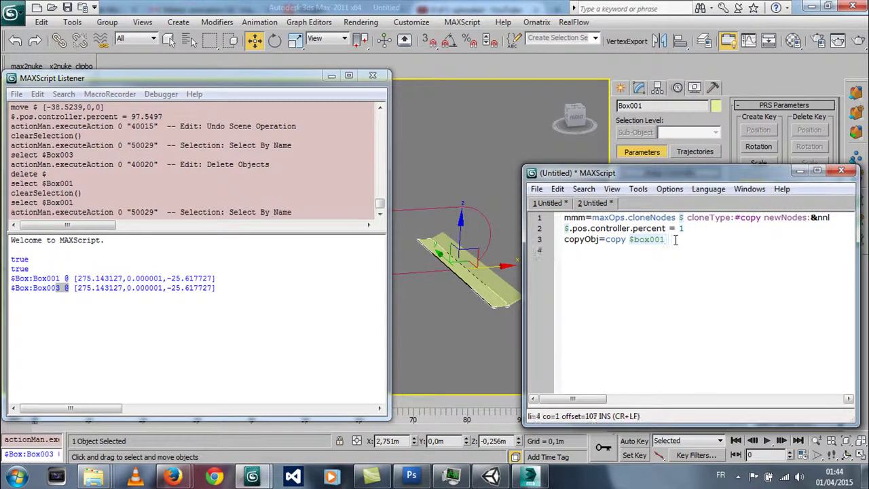
text(copy)
text(Obj)
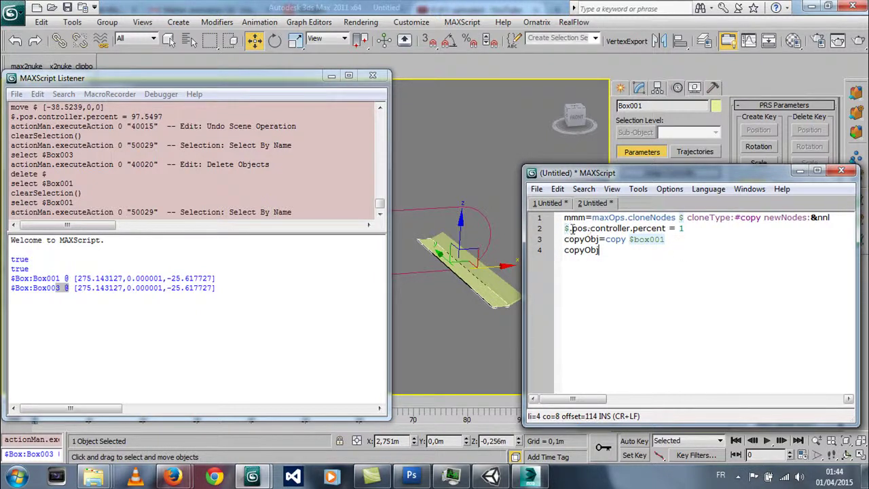
drag(569, 228, 671, 229)
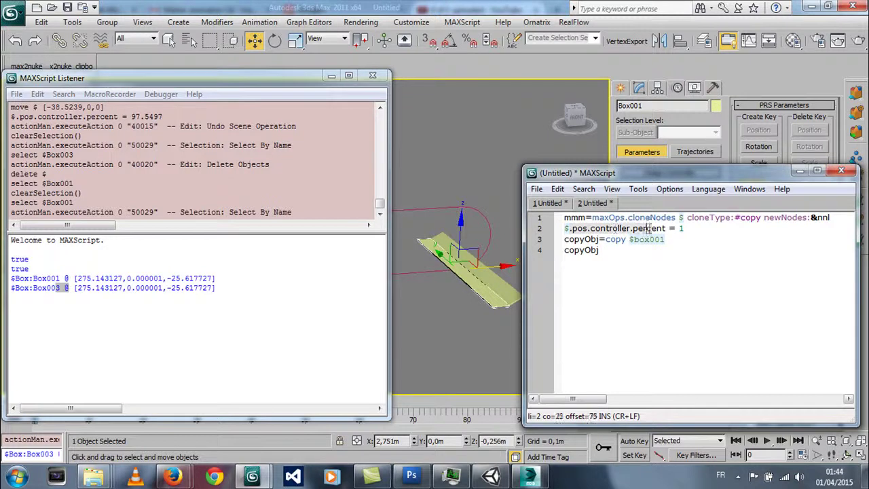
click(672, 228)
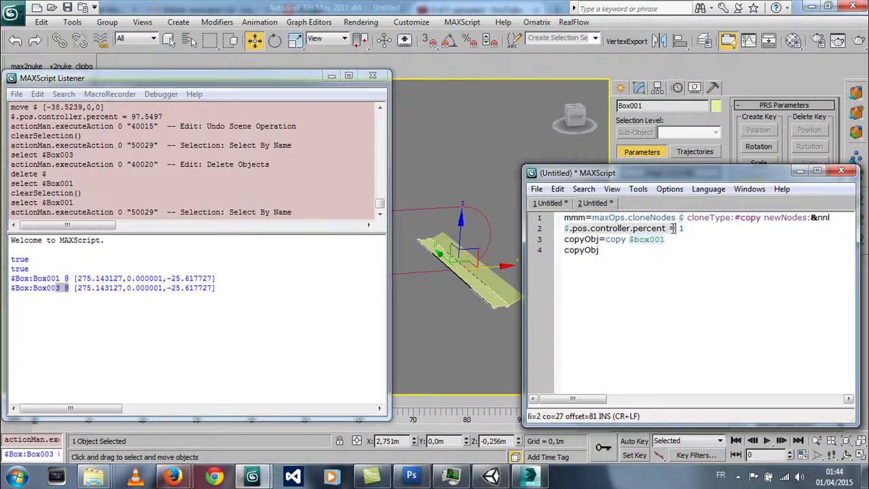
right_click(660, 231)
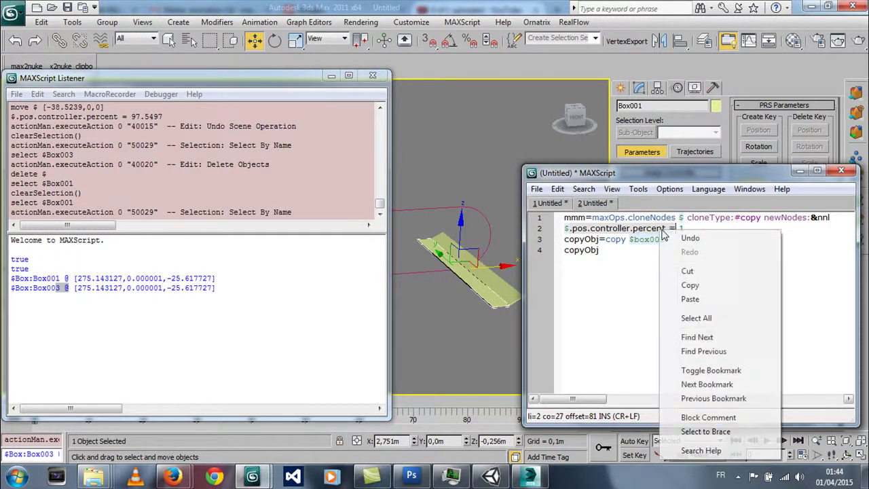
click(690, 286)
click(617, 250)
right_click(618, 251)
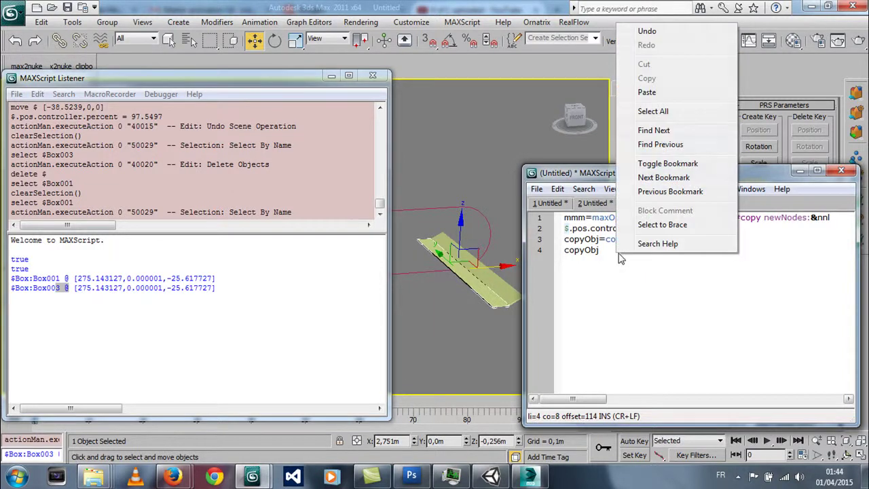
click(647, 93)
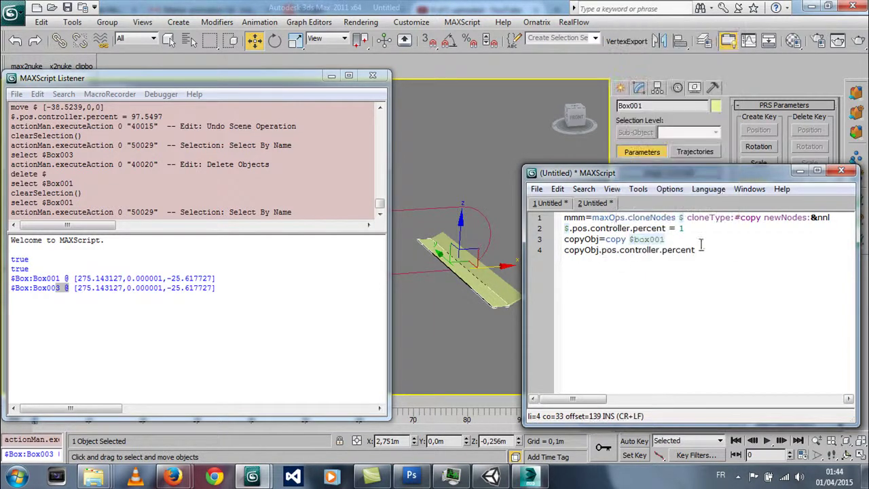
text(1)
key(ctrl+e)
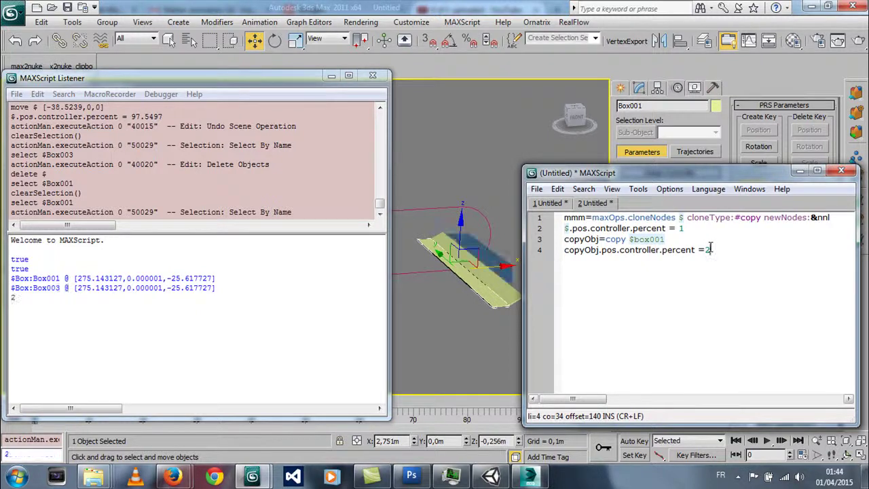
middle_drag(434, 287, 397, 298)
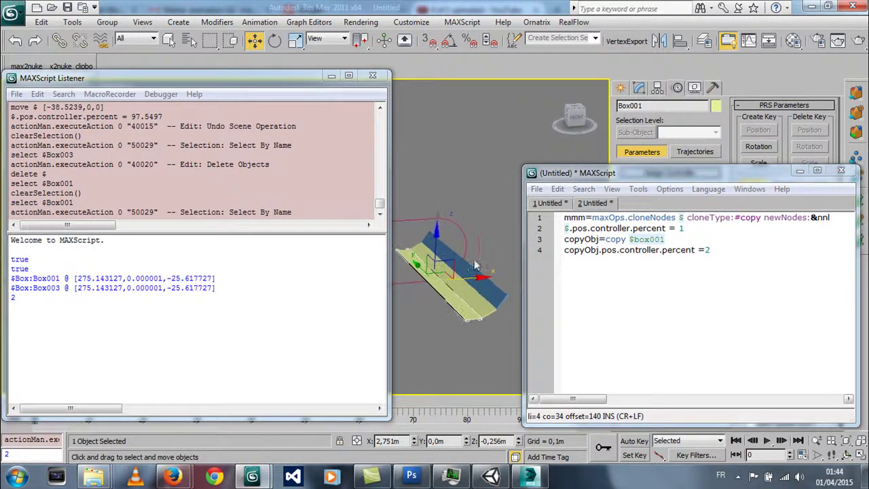
Minimize the Listener and orbit and zoom the Perspective view to inspect both planks
mouse_move(477, 306)
middle_down()
mouse_move(369, 319)
mouse_move(353, 298)
middle_up()
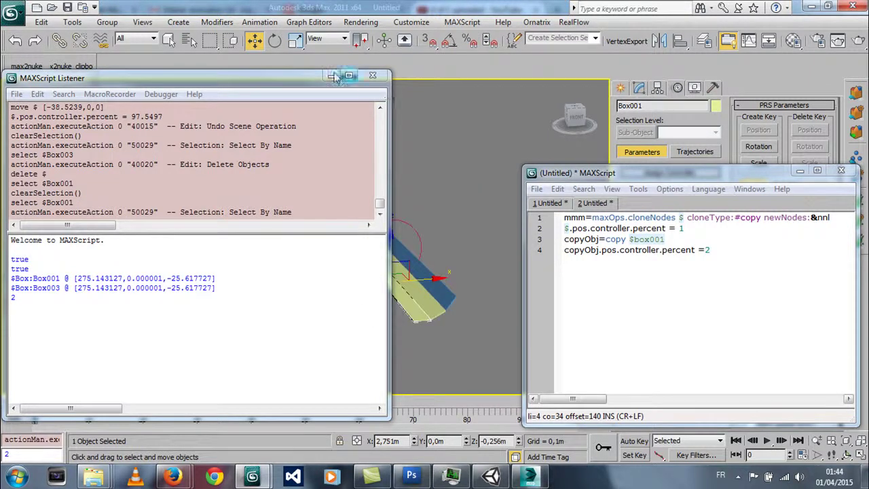
click(331, 76)
middle_drag(372, 231, 301, 252)
scroll(310, 272, up, 2)
scroll(333, 277, up, 2)
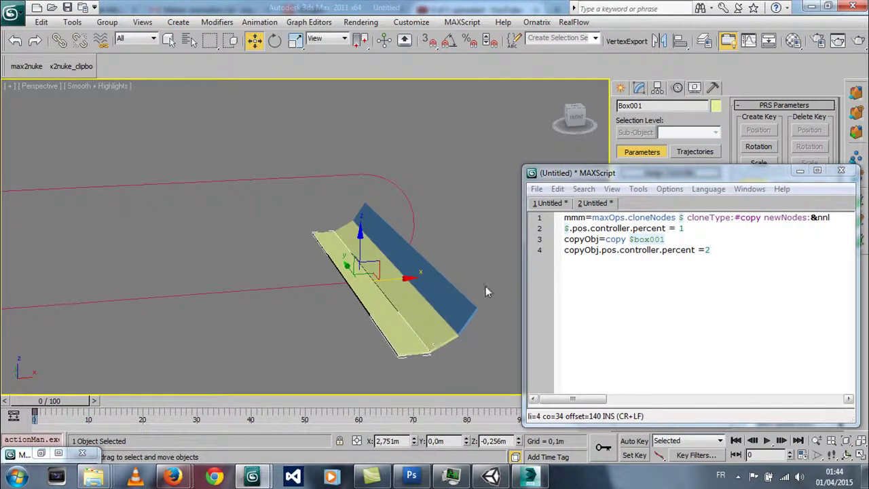
mouse_move(442, 234)
alt+middle_down()
mouse_move(449, 210)
mouse_move(412, 189)
alt+middle_up()
mouse_move(29, 276)
alt+middle_down()
mouse_move(413, 310)
mouse_move(317, 342)
alt+middle_up()
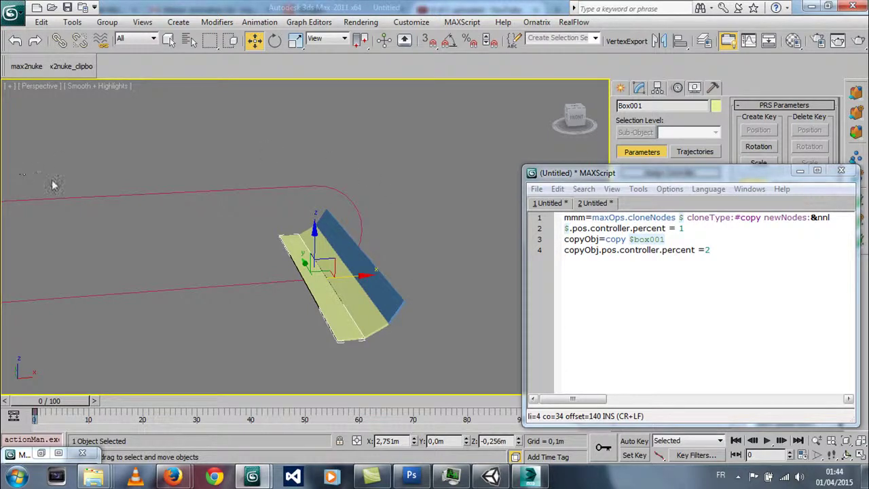
middle_drag(151, 285, 269, 255)
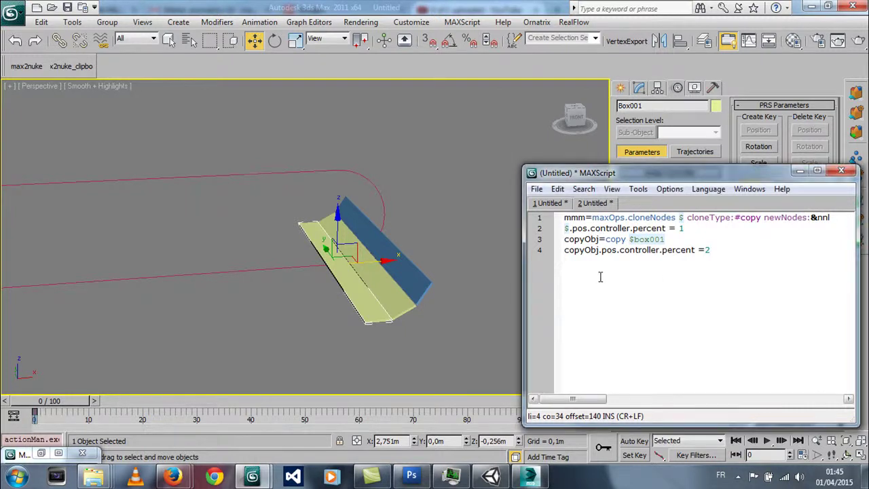
click(536, 190)
Start a new script with for i=1 to 100 do( and an indented body line
click(413, 179)
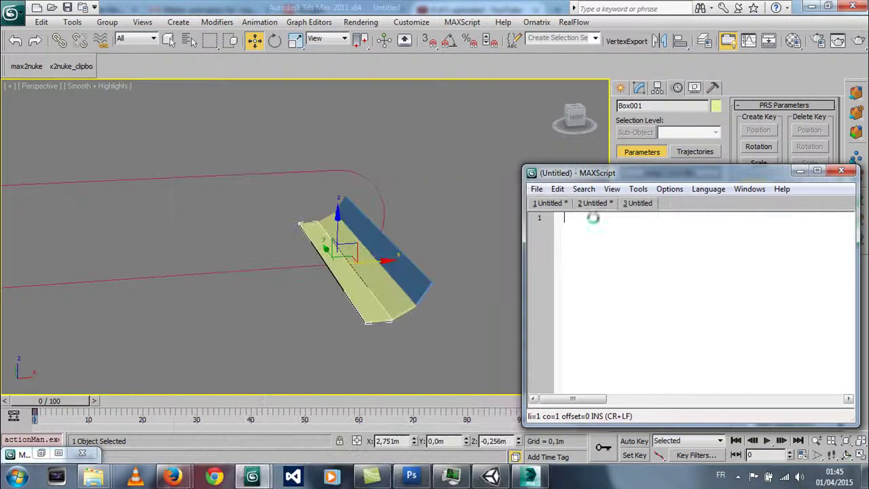
text(for )
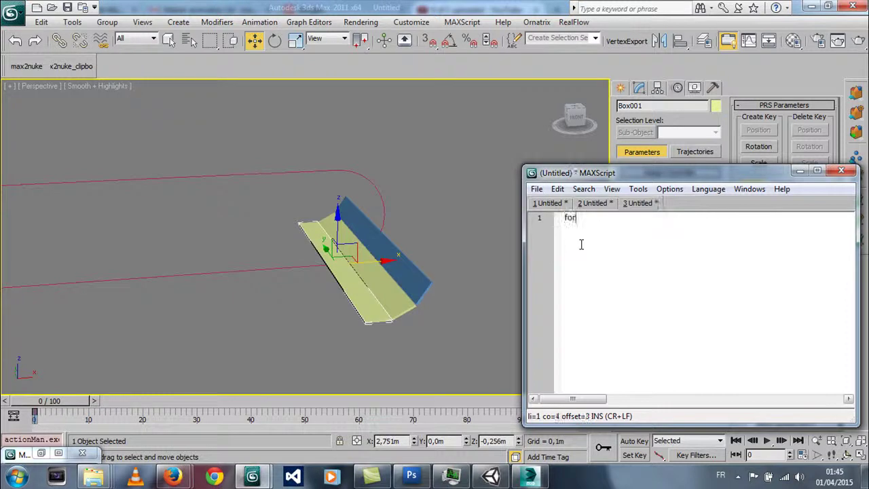
text(i=)
text(1 to )
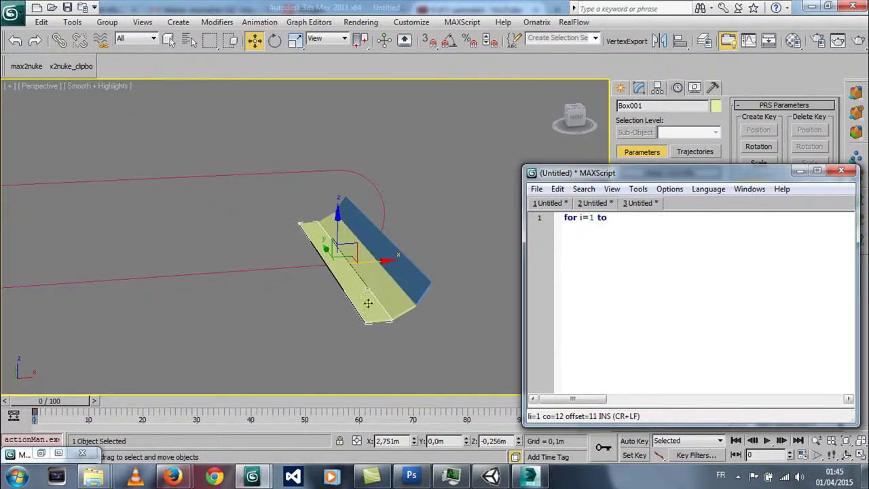
text(100 do()
key(Return)
key(Tab)
Copy the copyObj=copy $box001 and percent lines into the loop body and indent them
click(578, 205)
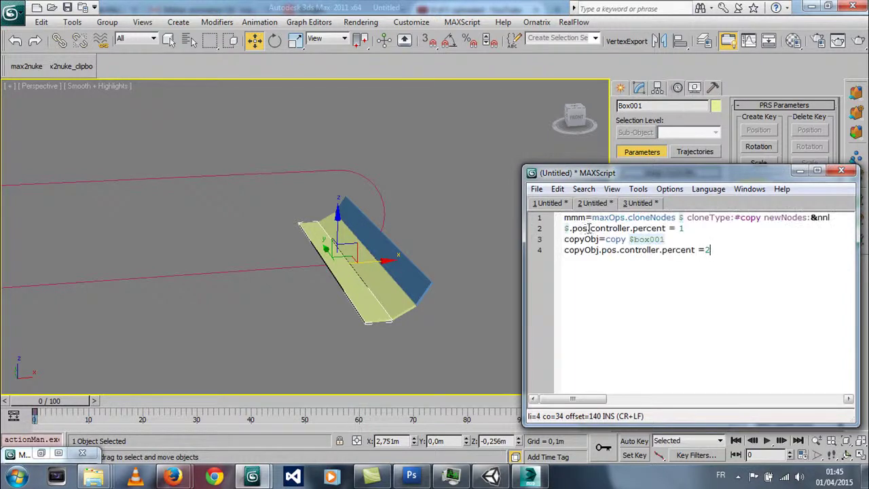
click(565, 239)
key(shift+Down)
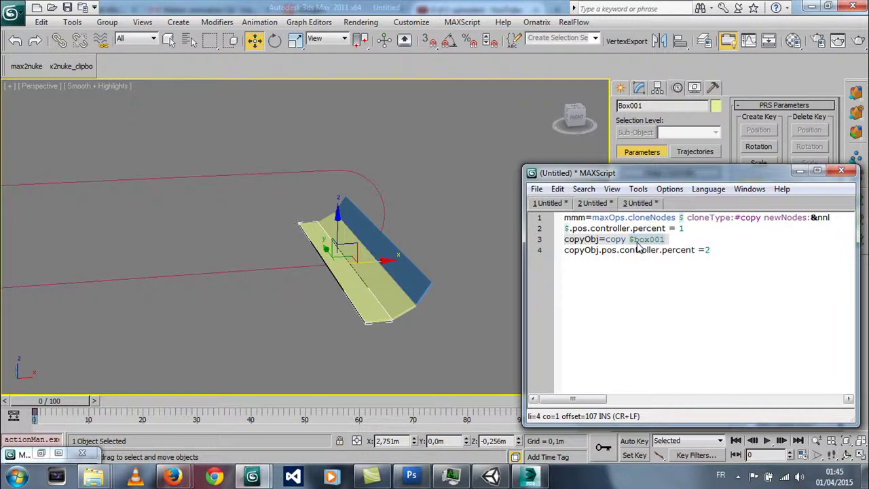
right_click(637, 245)
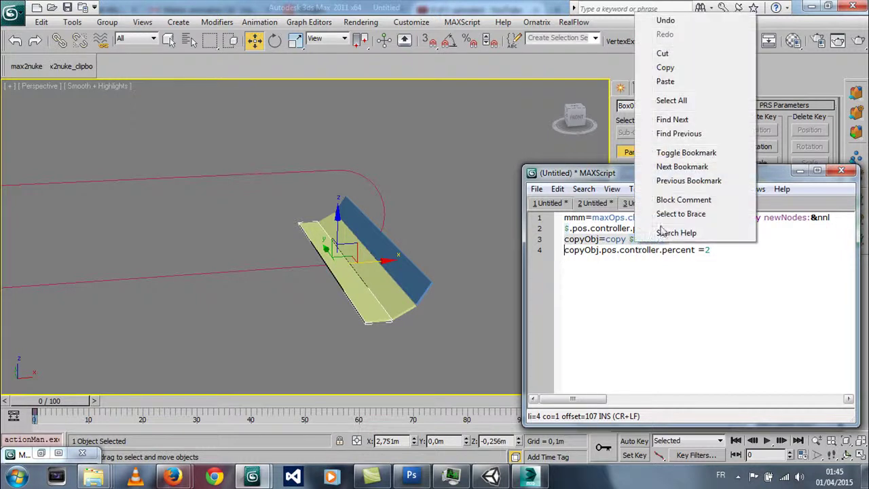
click(665, 70)
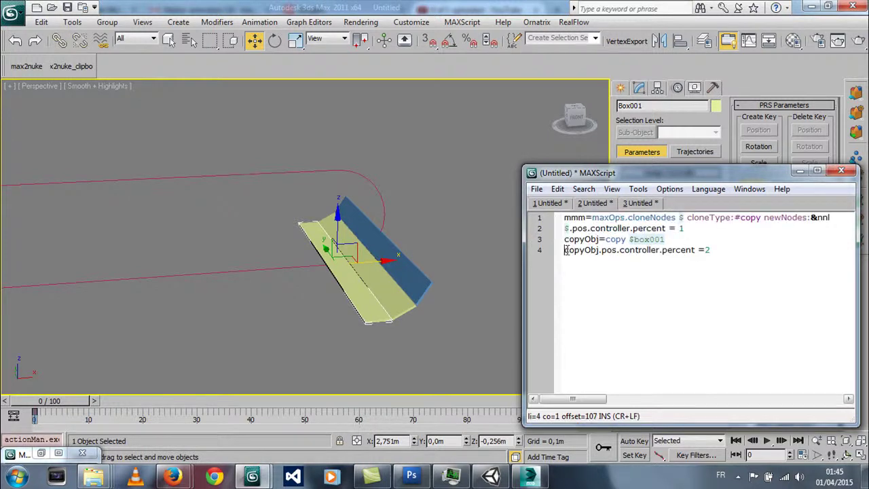
click(713, 250)
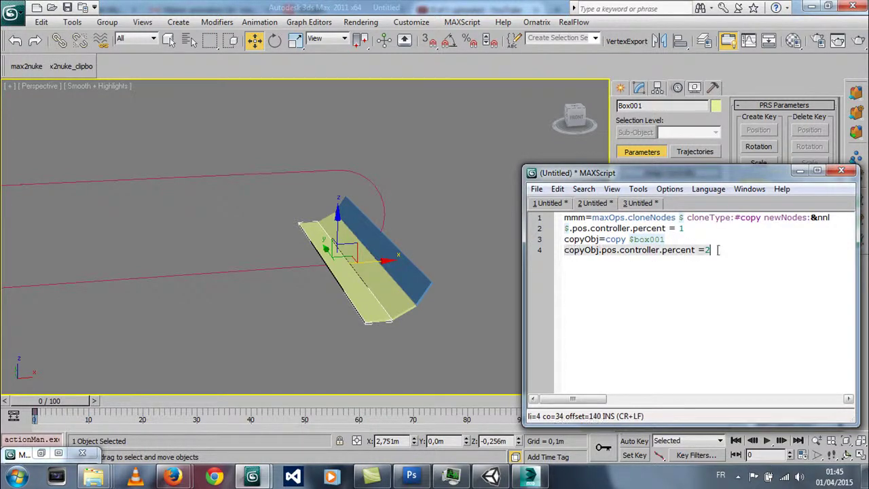
right_click(676, 251)
click(706, 71)
right_click(593, 243)
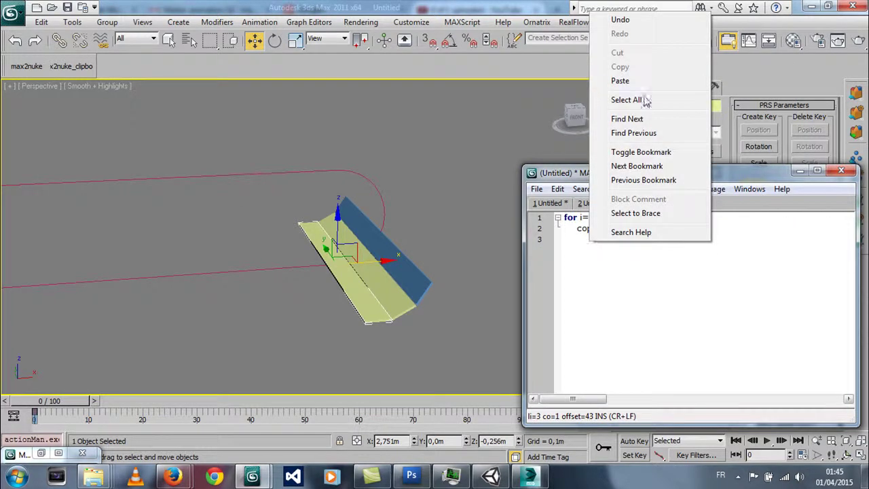
click(631, 80)
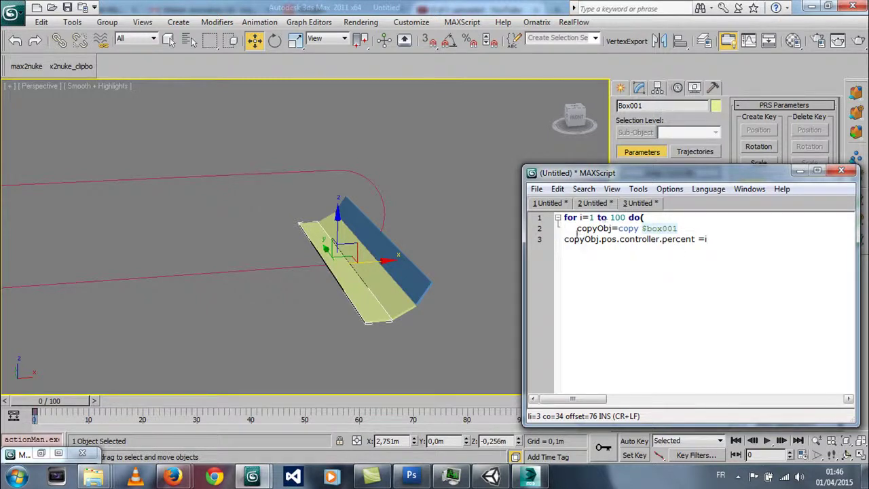
click(565, 239)
key(Tab)
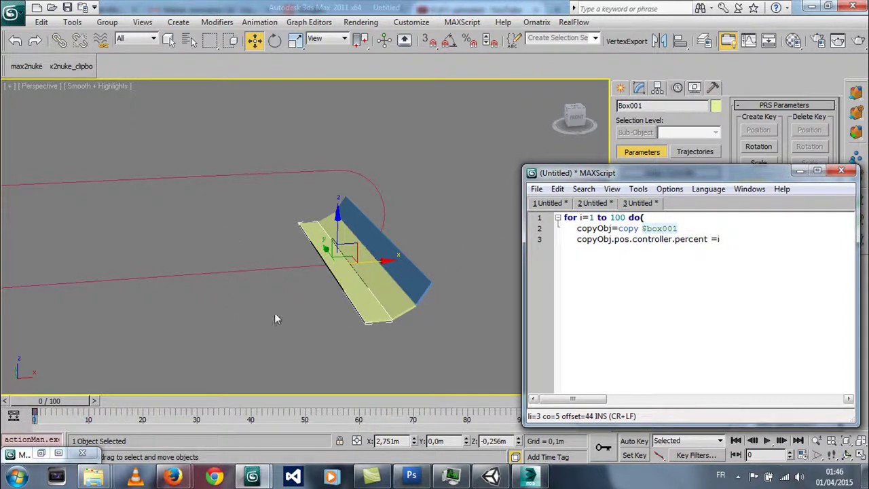
Open the Material Editor and change its sample slots to a 6x4 grid of 24
click(793, 41)
mouse_move(500, 23)
mouse_down()
mouse_move(68, 2)
mouse_move(112, 3)
mouse_up()
drag(102, 46, 101, 49)
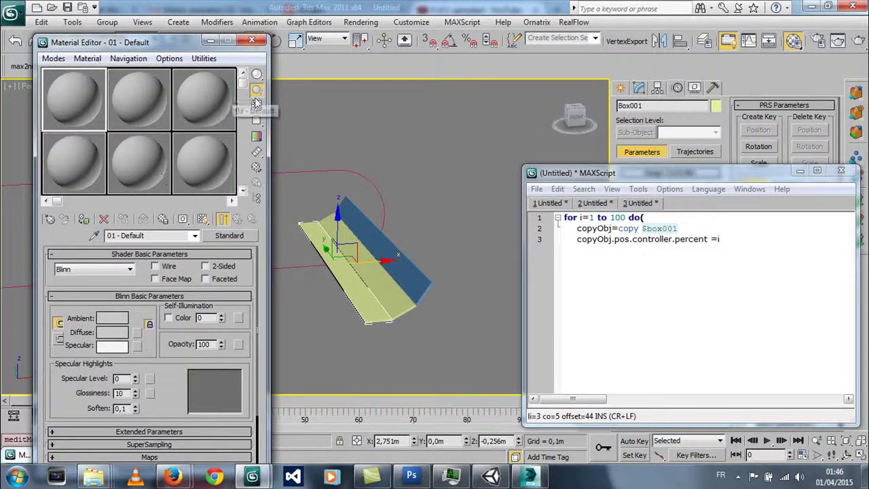
click(256, 172)
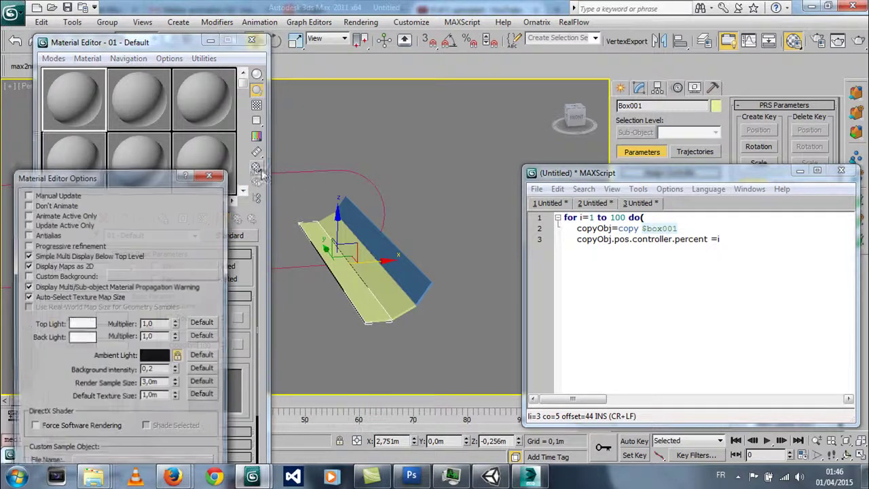
drag(163, 179, 173, 68)
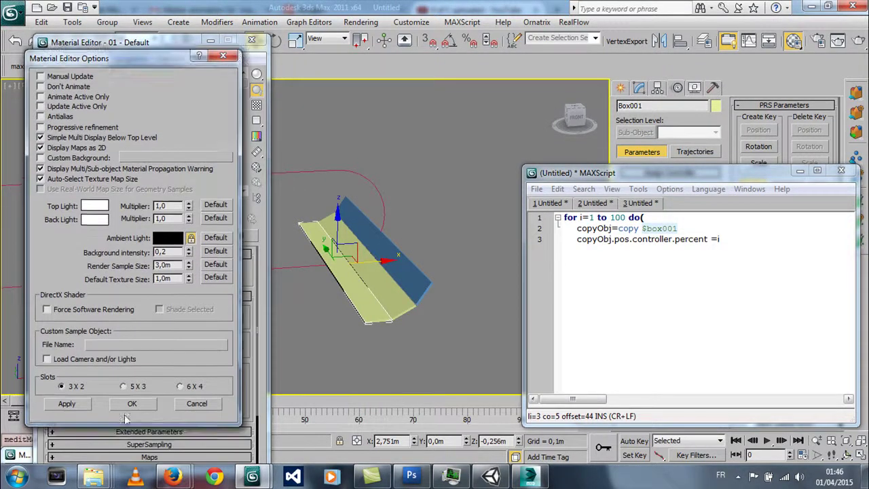
click(194, 386)
click(134, 404)
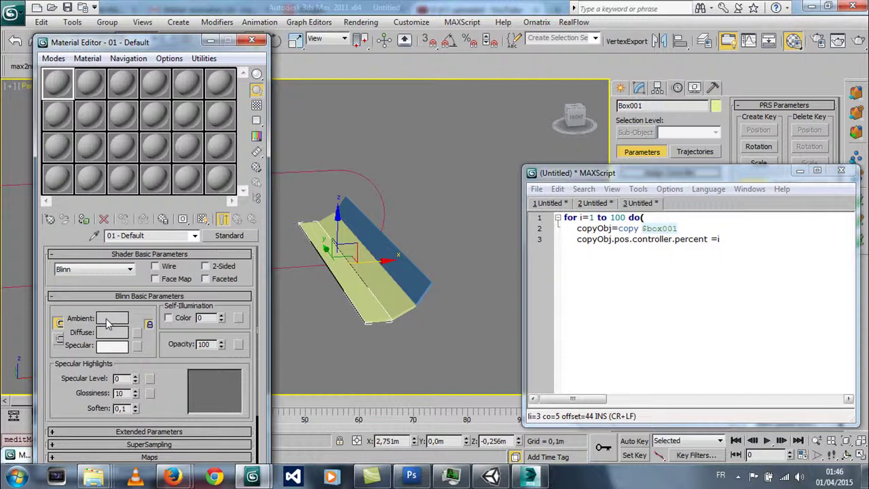
Darken the ambient colours of sample materials 1 and 2 to near-black and dark grey
click(108, 324)
drag(365, 108, 371, 96)
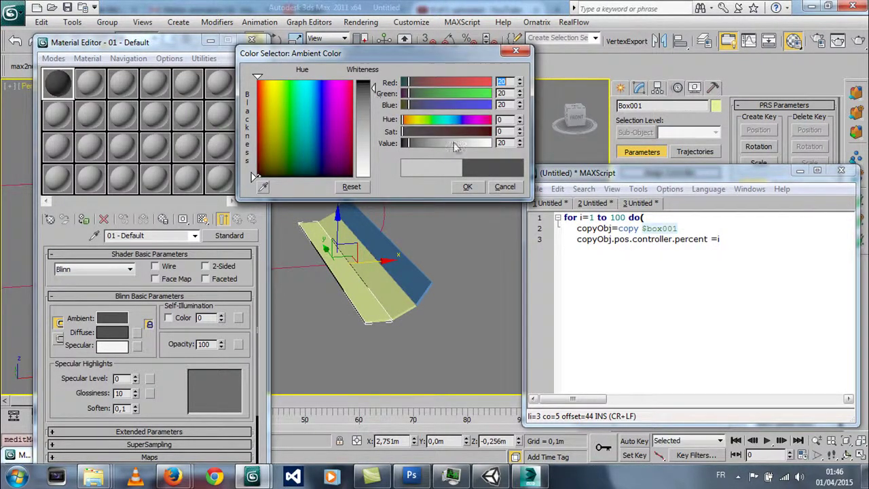
click(467, 187)
click(91, 87)
click(112, 317)
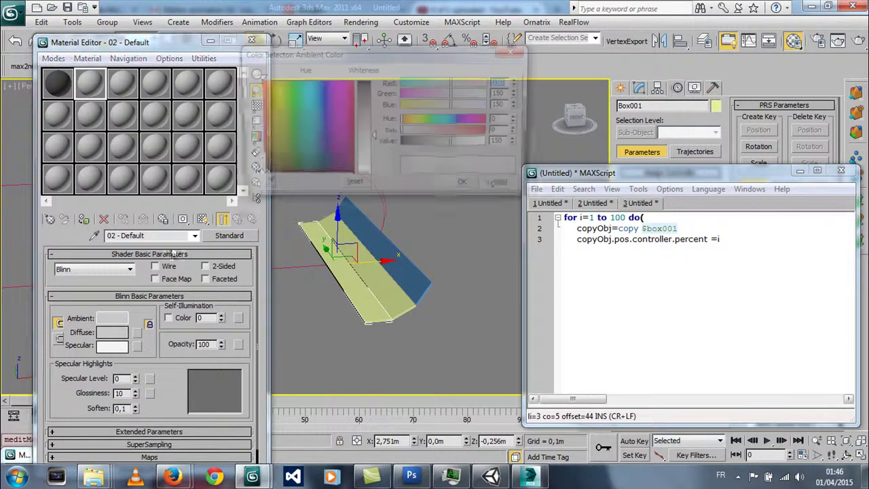
click(365, 95)
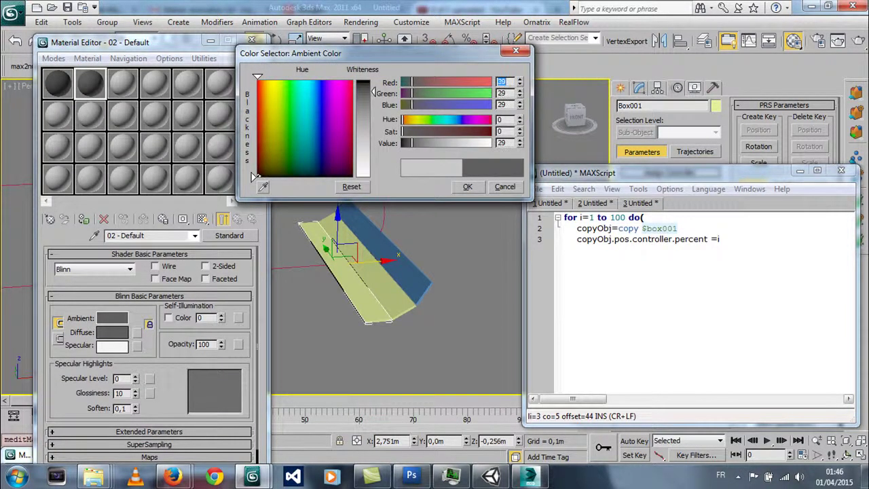
drag(365, 95, 365, 101)
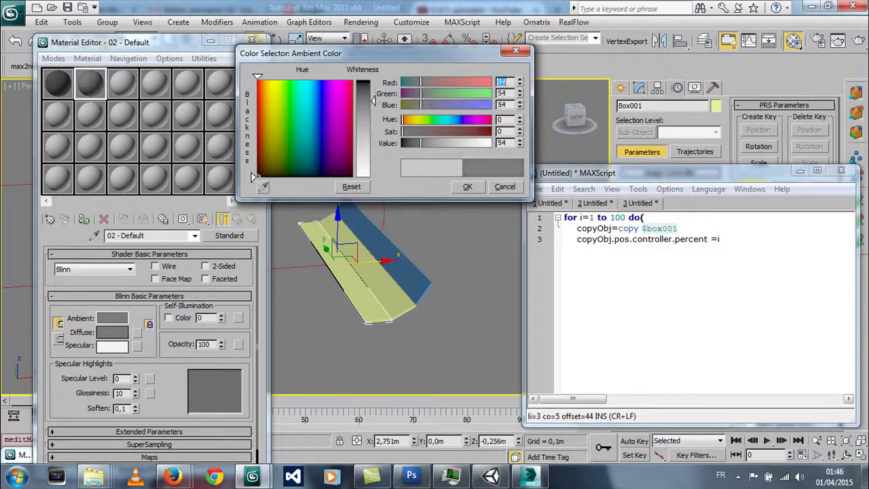
click(467, 186)
Set sample materials 3 and 4 to near-black and dark grey respectively
click(122, 82)
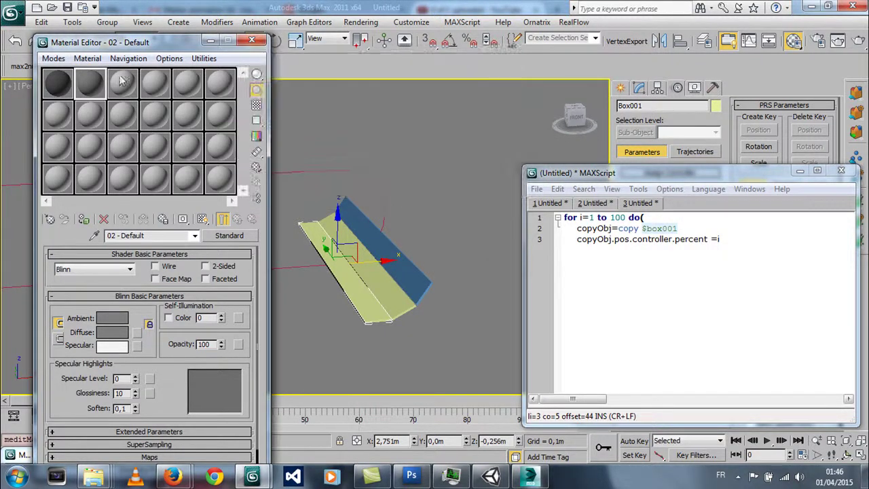
click(113, 318)
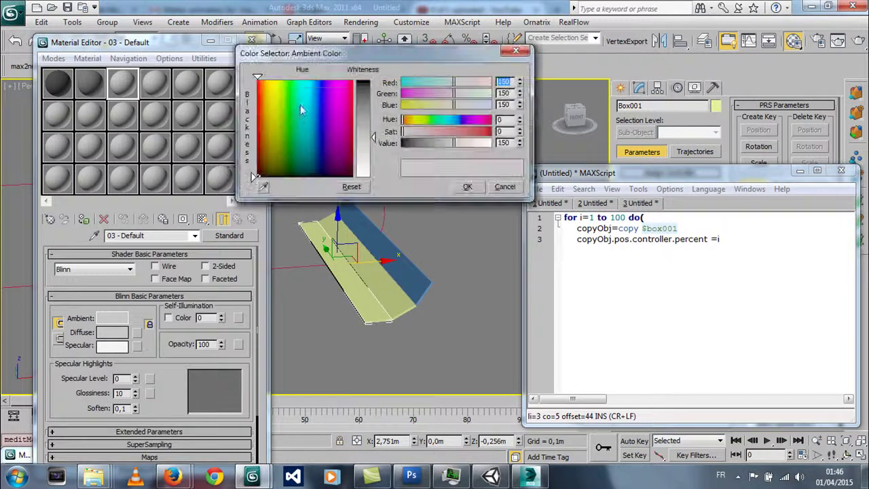
click(373, 101)
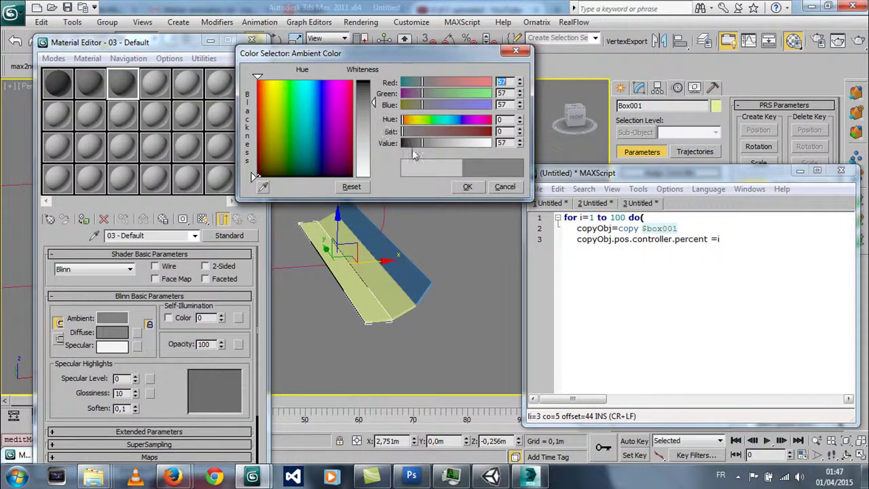
click(372, 83)
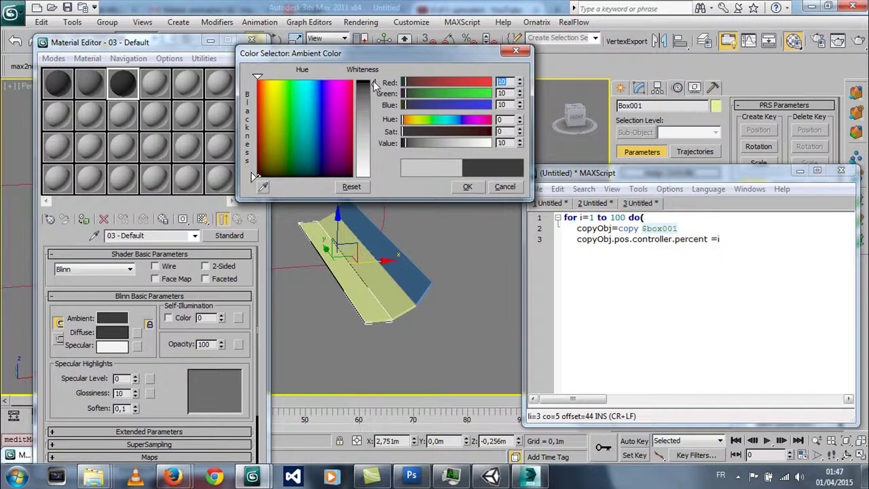
click(521, 146)
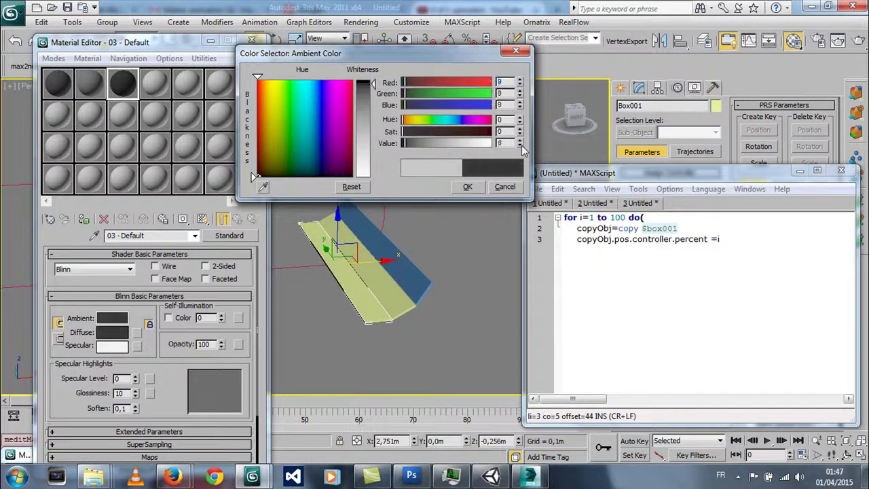
click(467, 187)
click(155, 83)
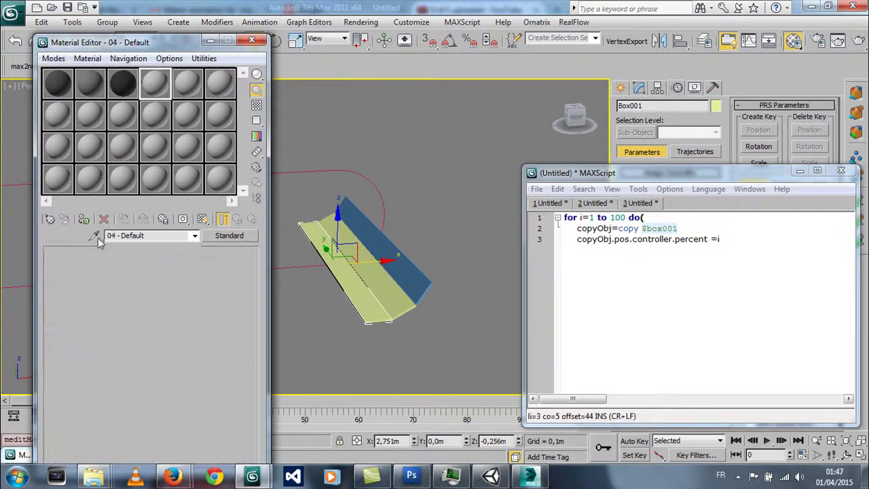
click(112, 332)
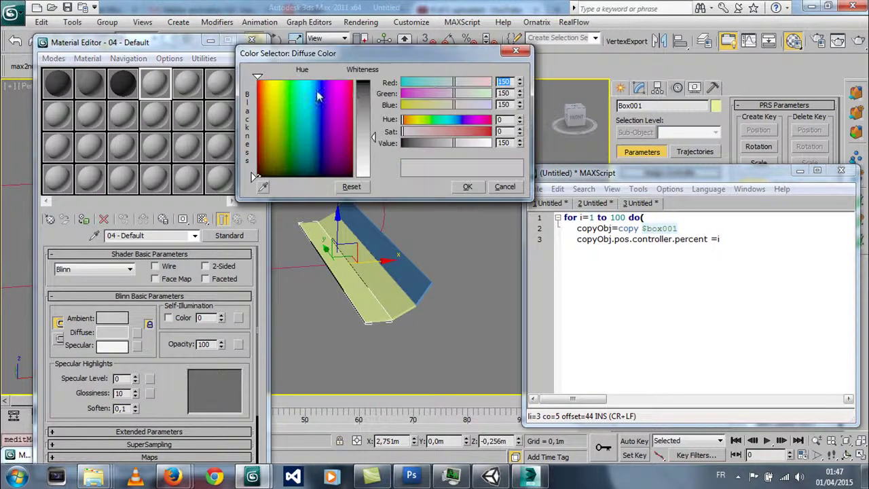
click(363, 94)
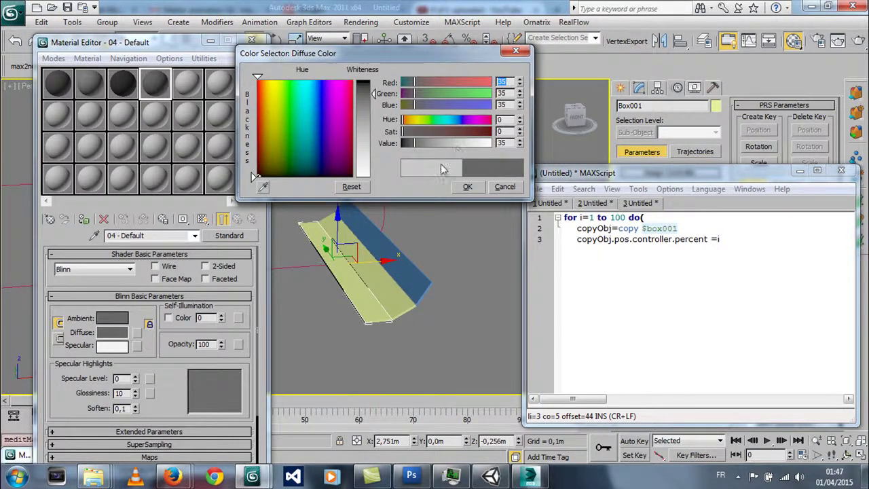
click(467, 187)
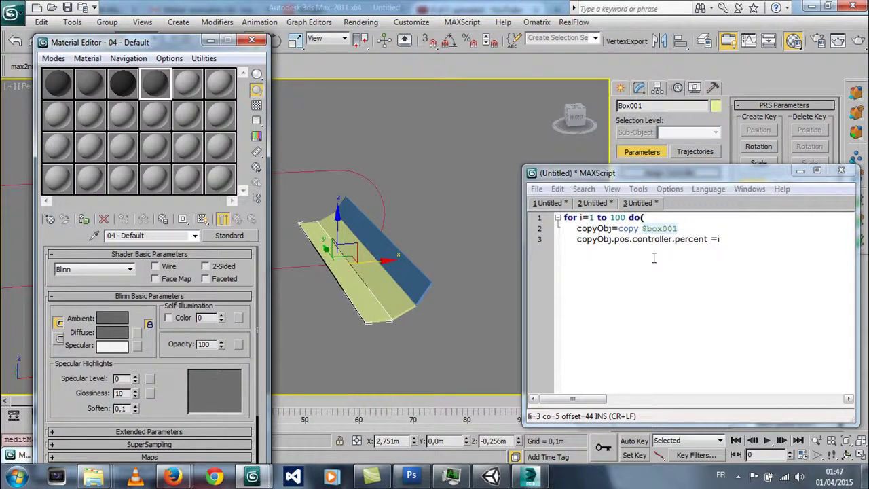
Add a new line 'copyObj.material' after the copy line and check it in the Listener
click(731, 238)
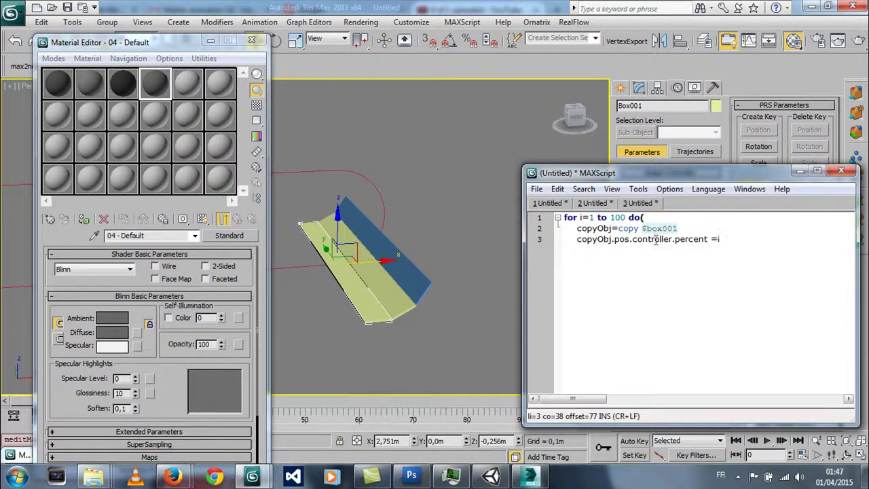
click(692, 224)
key(Return)
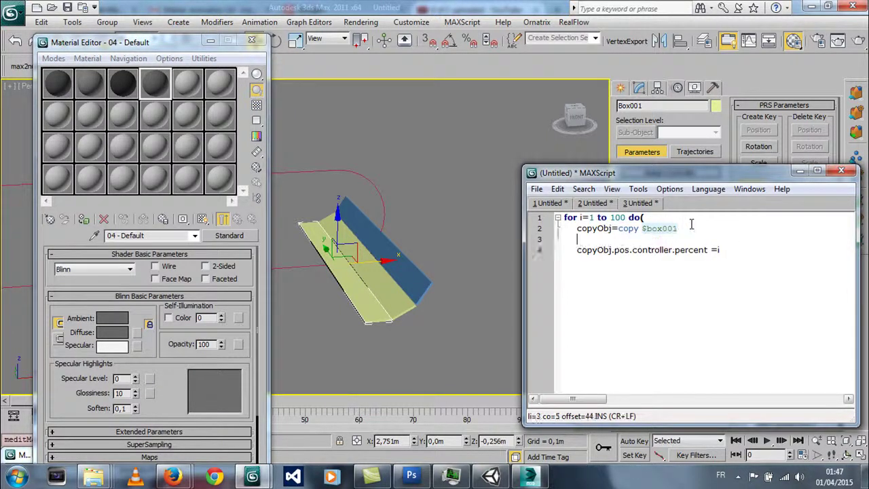
text(cop)
text(y)
text(Obje)
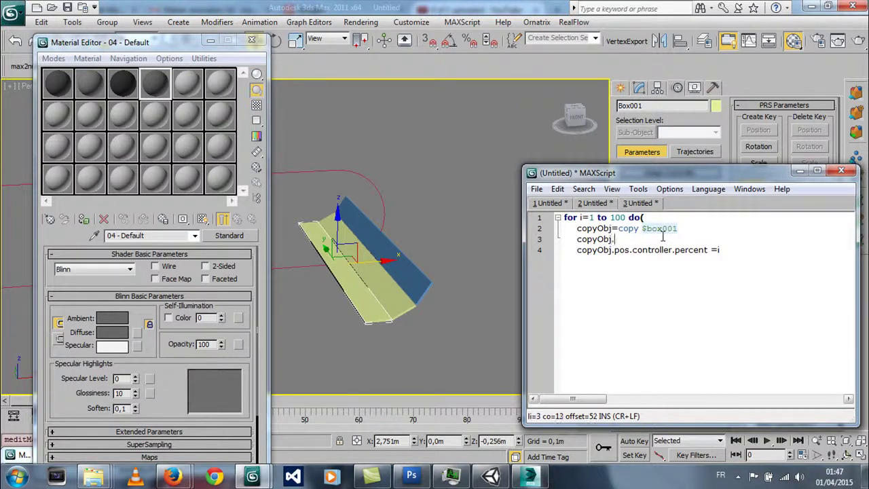
text(material)
click(685, 226)
key(F11)
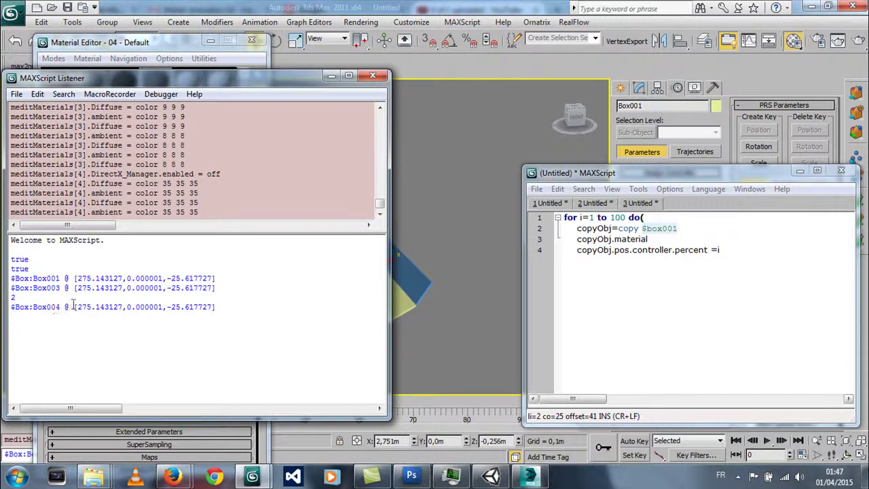
click(331, 76)
click(656, 239)
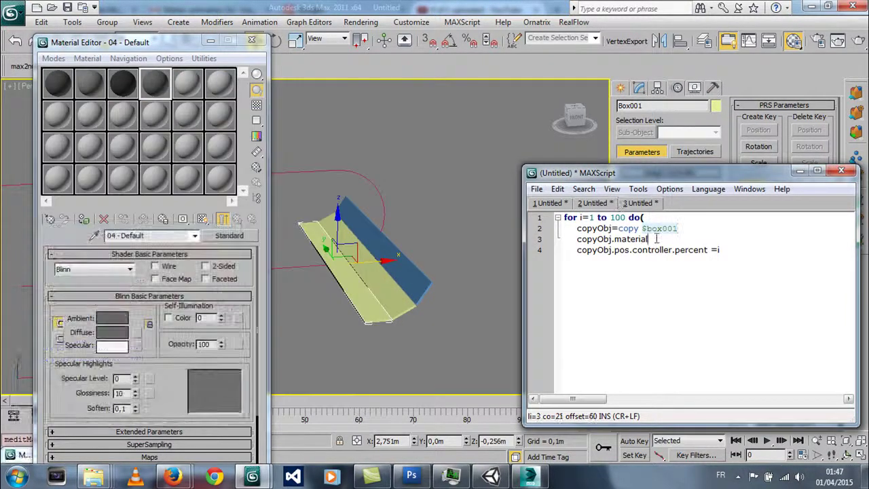
key(F11)
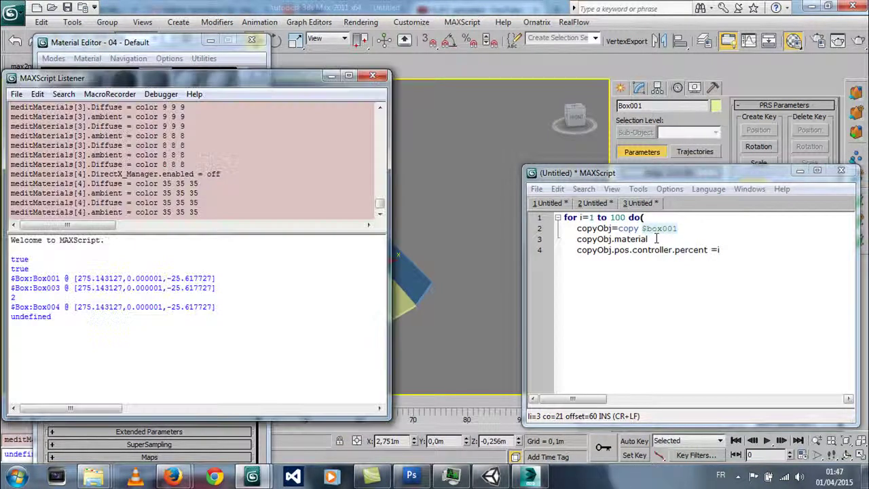
mouse_move(256, 81)
mouse_down()
mouse_move(229, 201)
mouse_move(283, 119)
mouse_move(239, 296)
mouse_up()
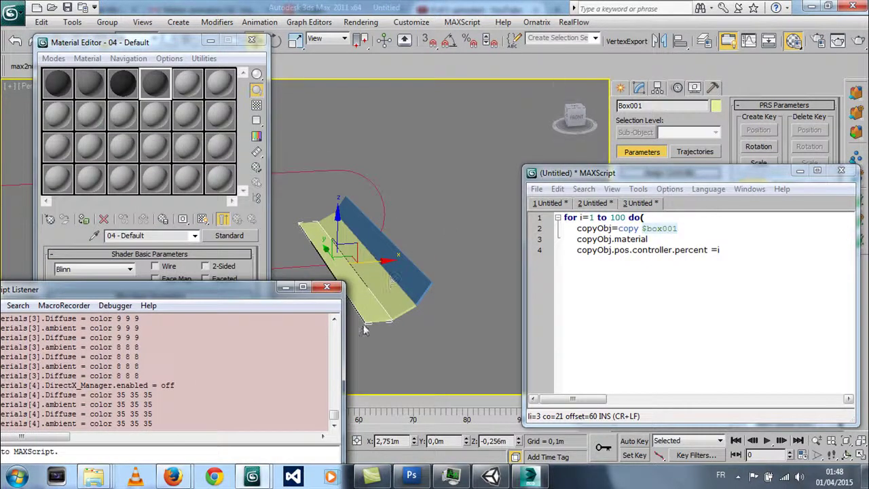
Complete the line as 'copyObj.material=meditMaterials[1]' and evaluate it
click(655, 239)
text(=meditMaterials)
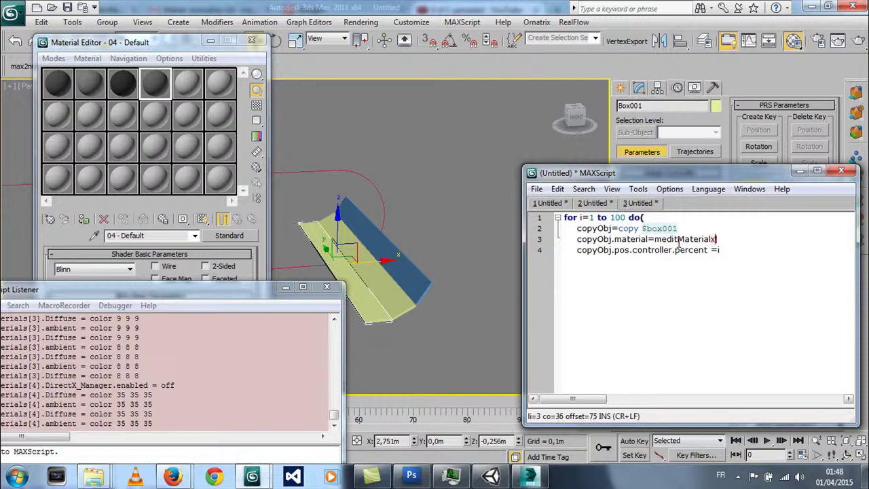
text([)
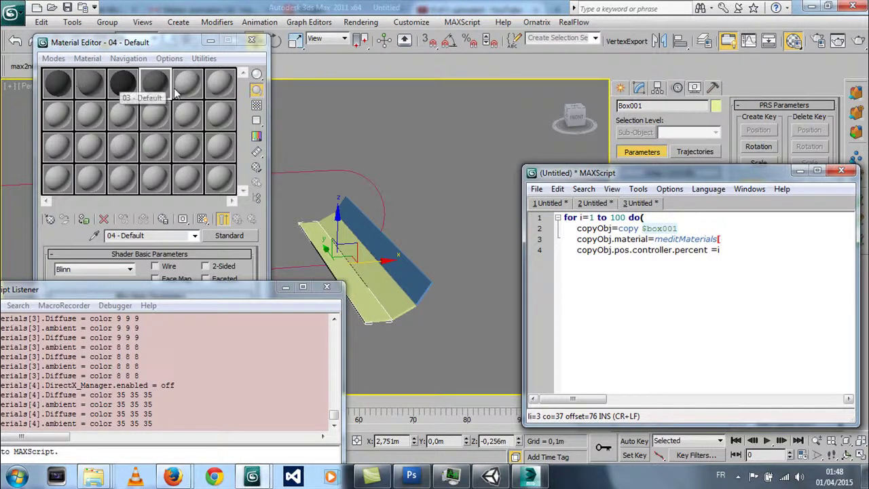
text(])
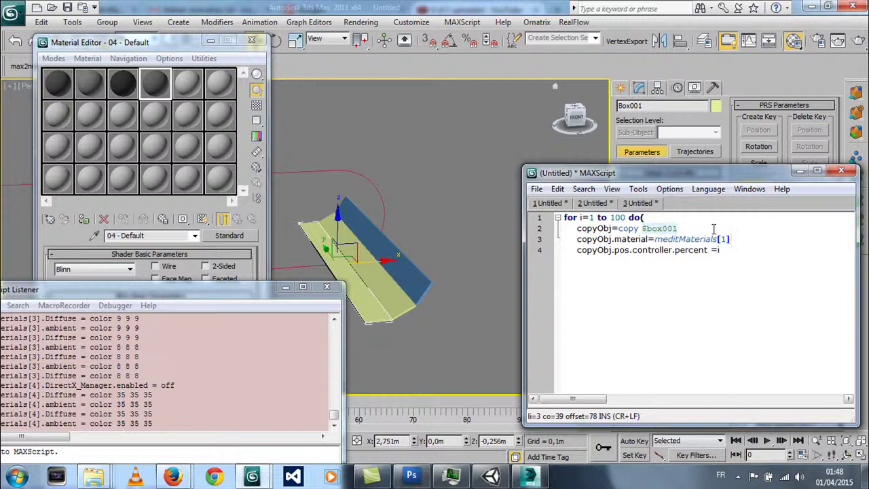
key(F11)
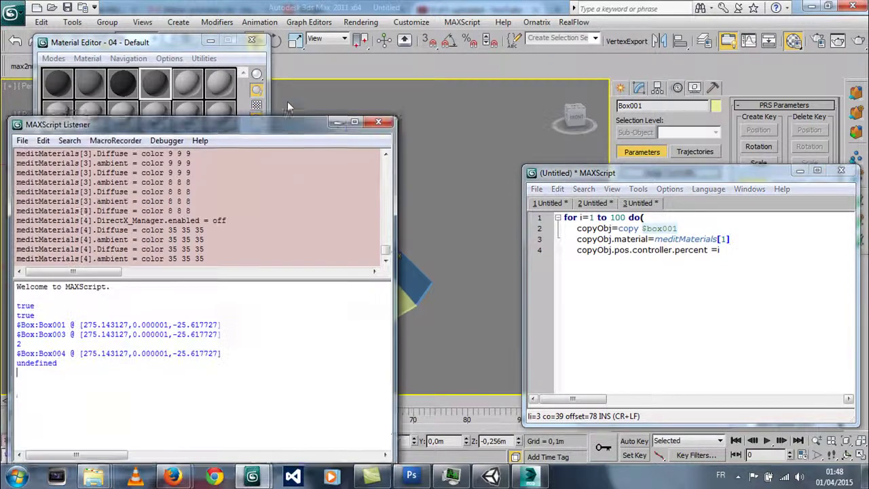
click(754, 235)
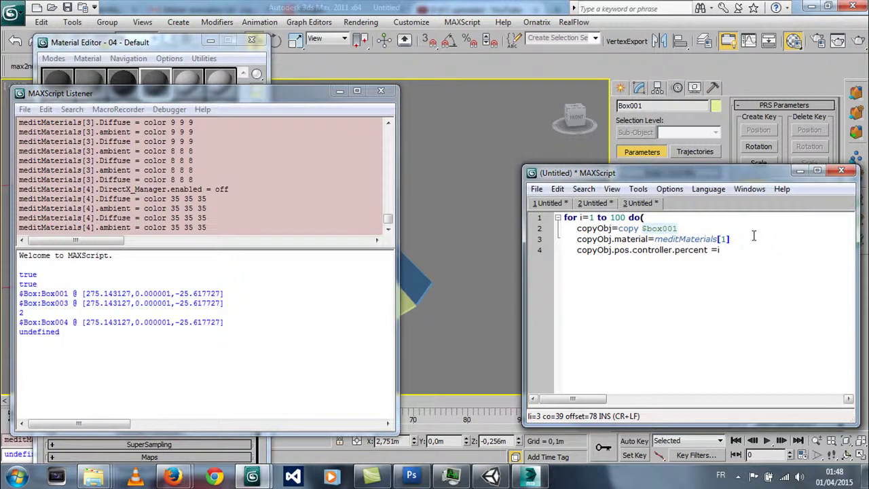
key(shift+Return)
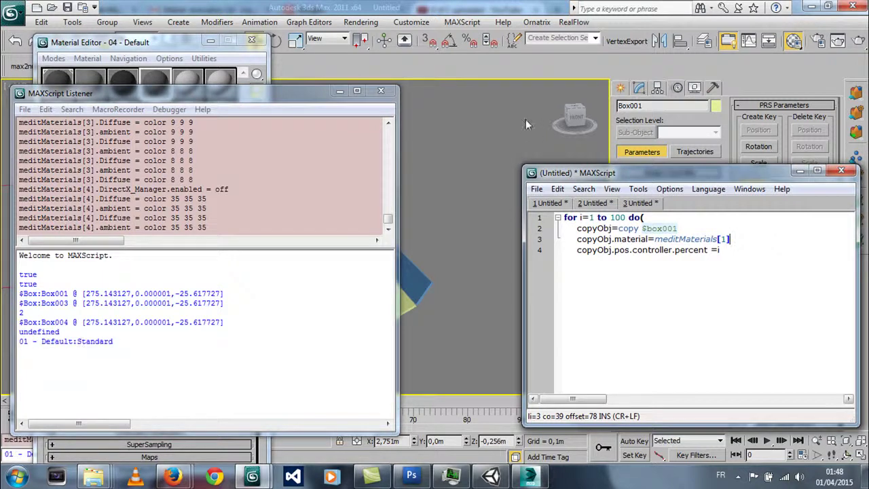
Test the material assignment on Box004 and insert a blank line after the copy line
drag(296, 93, 221, 260)
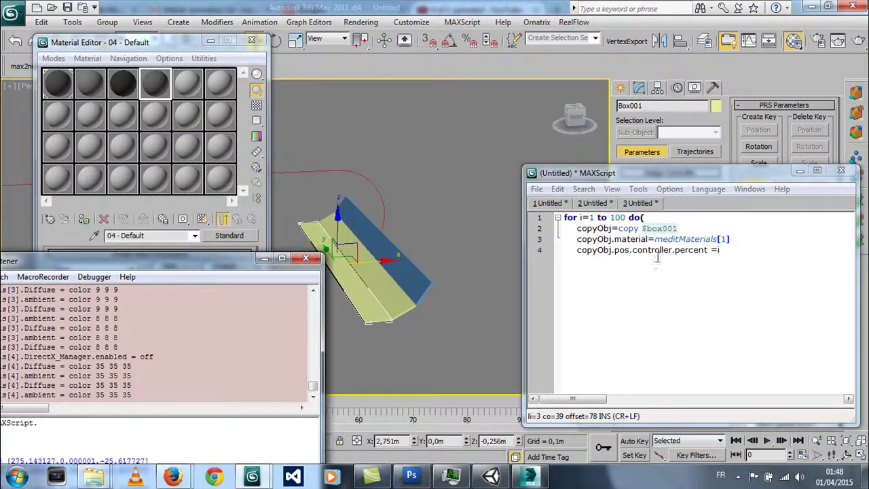
click(742, 240)
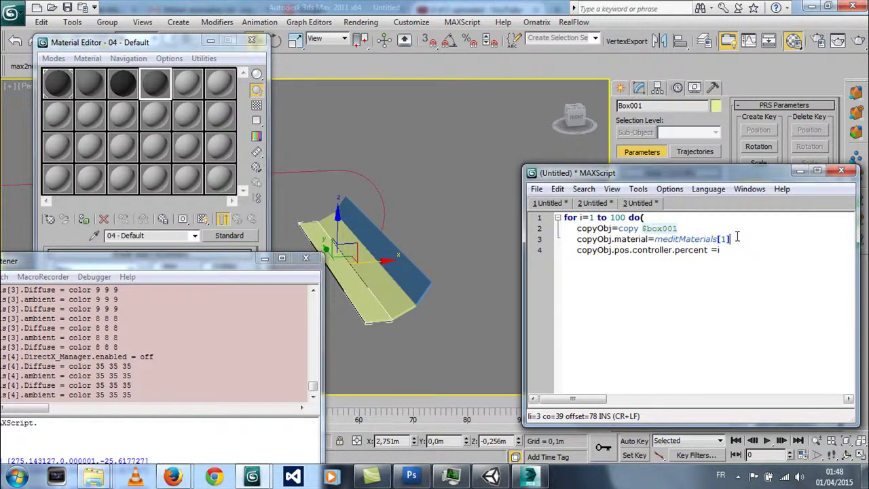
click(358, 297)
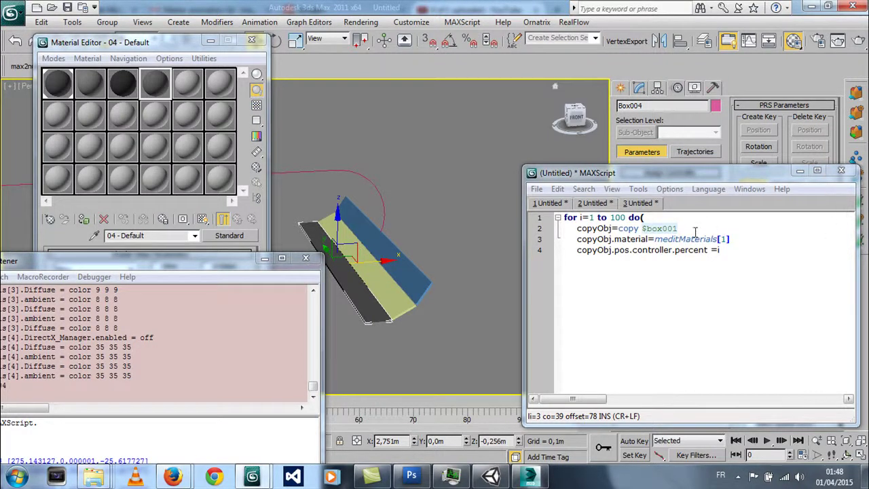
key(ctrl+e)
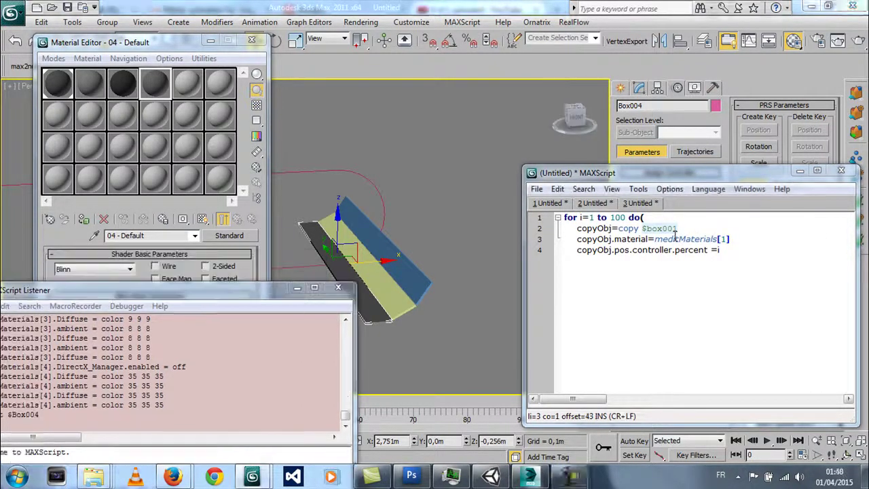
click(685, 229)
key(Return)
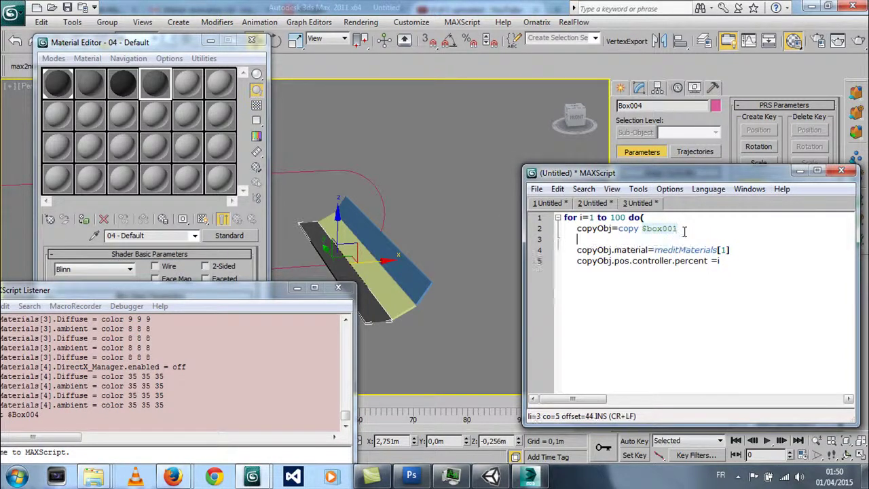
Add 'matRandom=random 1 5' and use it as the index in meditMaterials[matRandom]
text(matRandom=)
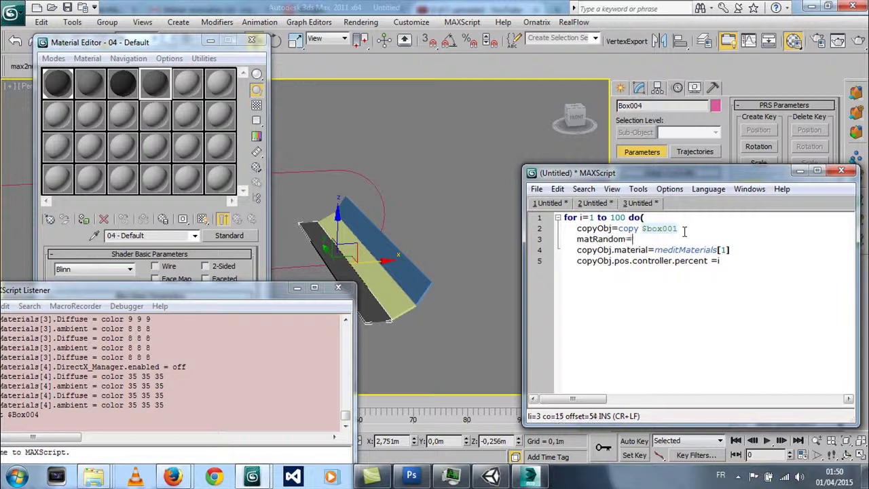
text(random)
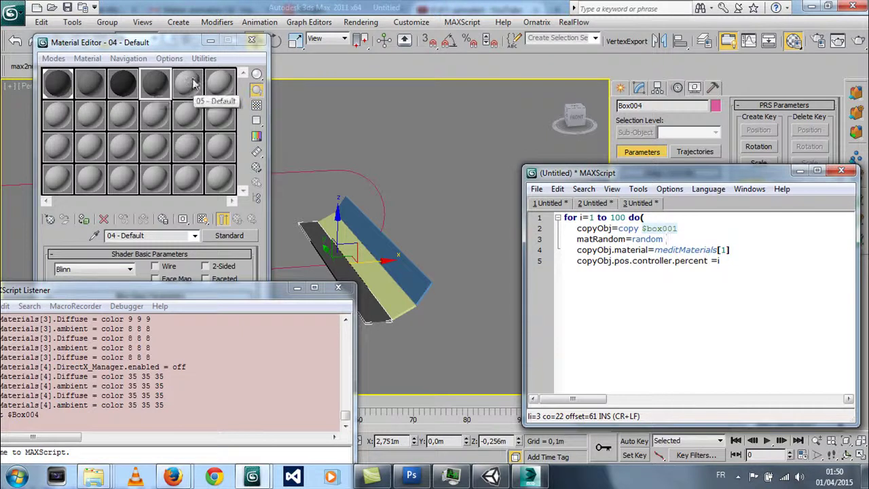
text(1 5)
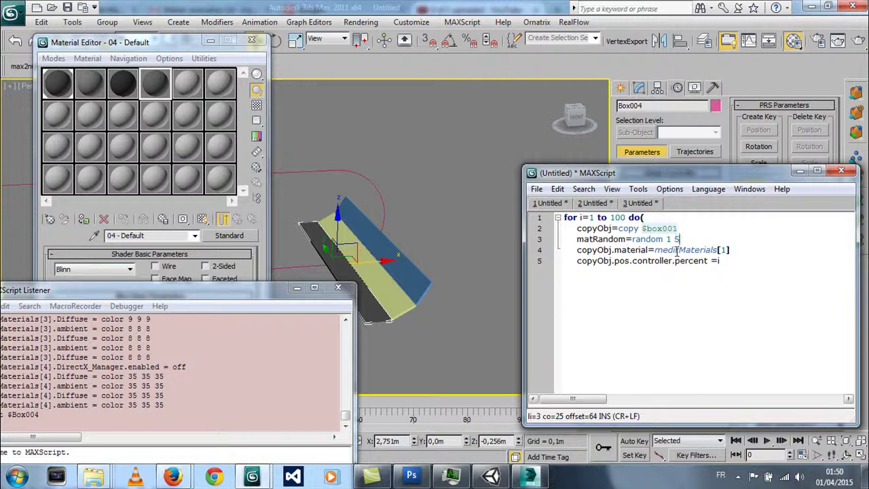
drag(576, 239, 625, 239)
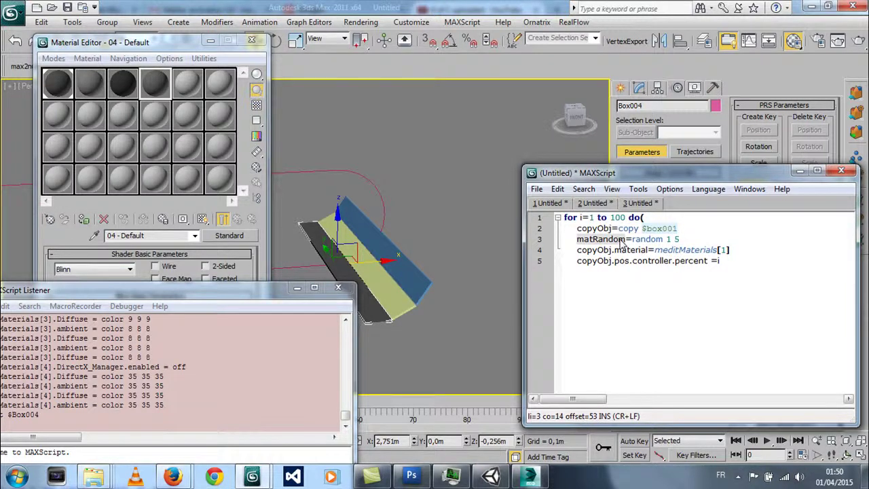
right_click(621, 244)
click(650, 64)
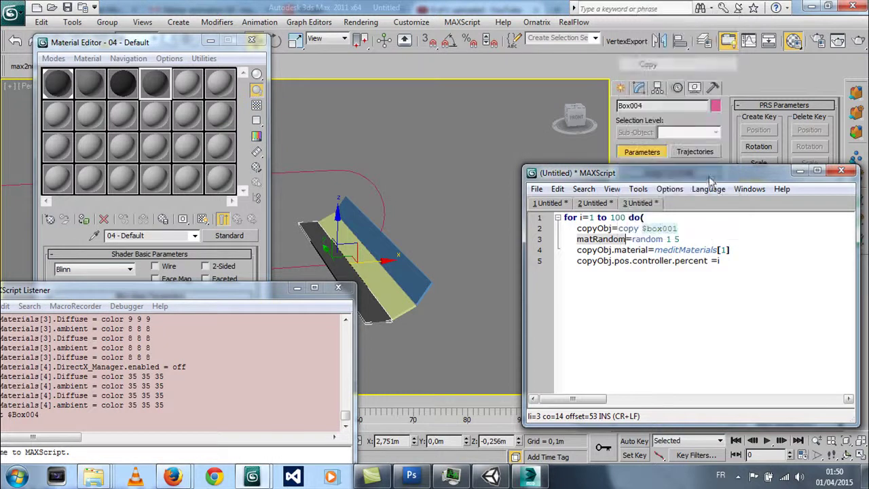
double_click(723, 250)
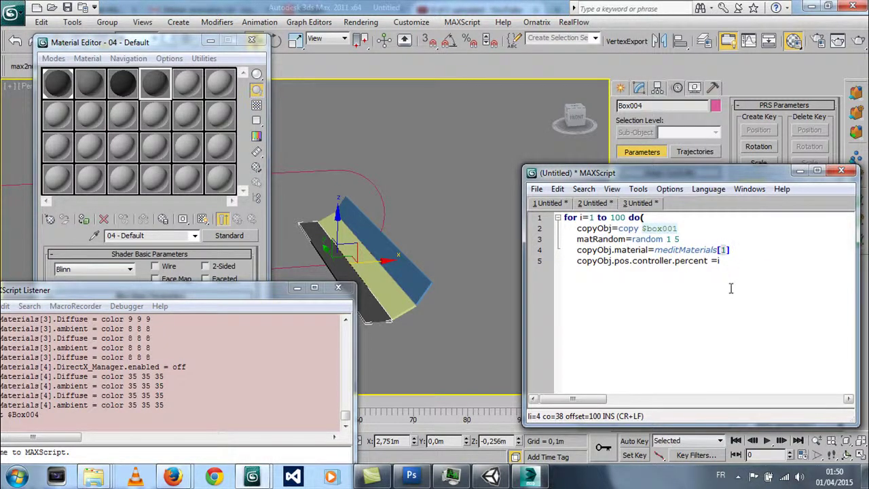
key(ctrl+v)
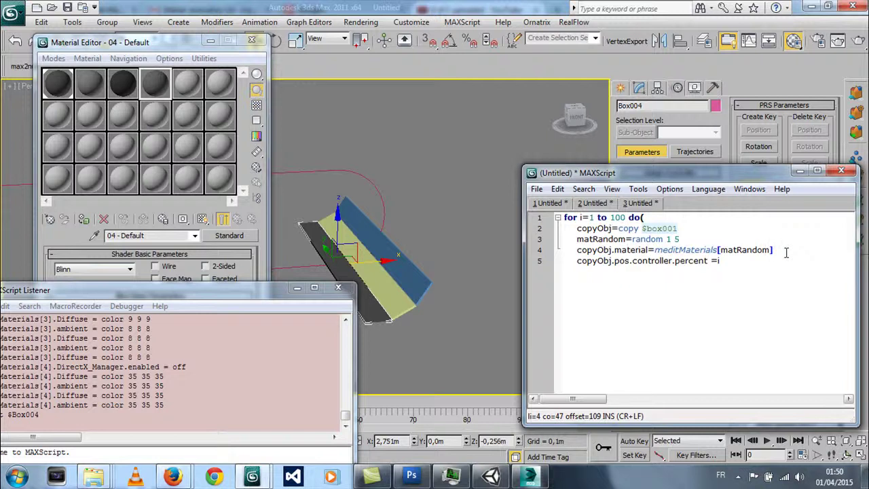
click(724, 261)
Delete test planks Box002, Box003 and Box004, leaving only Box001
click(387, 301)
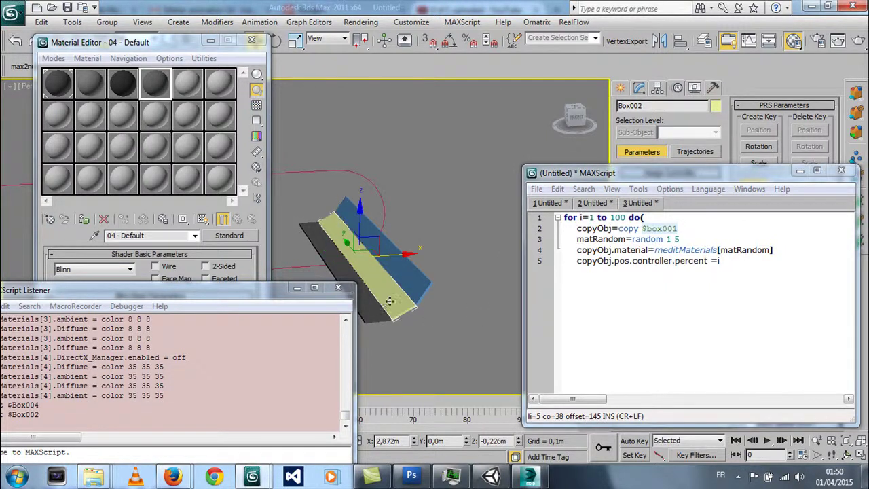
key(Delete)
click(413, 292)
key(Delete)
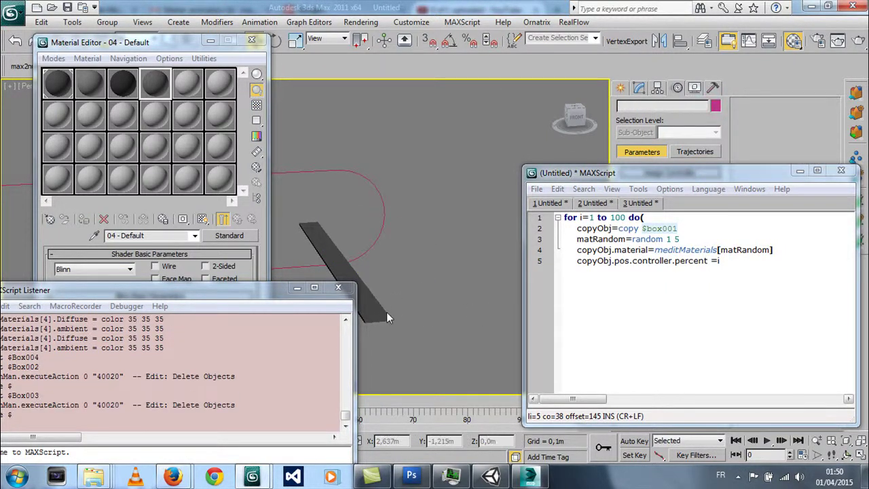
click(377, 312)
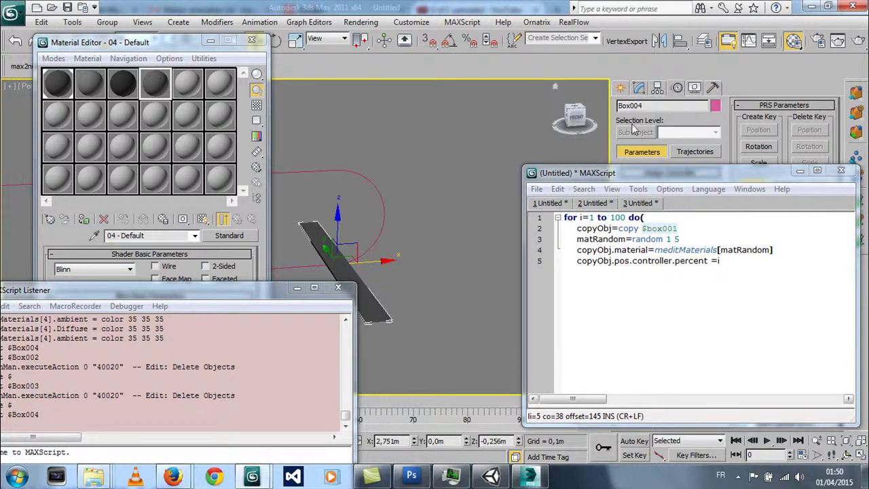
key(Delete)
click(367, 300)
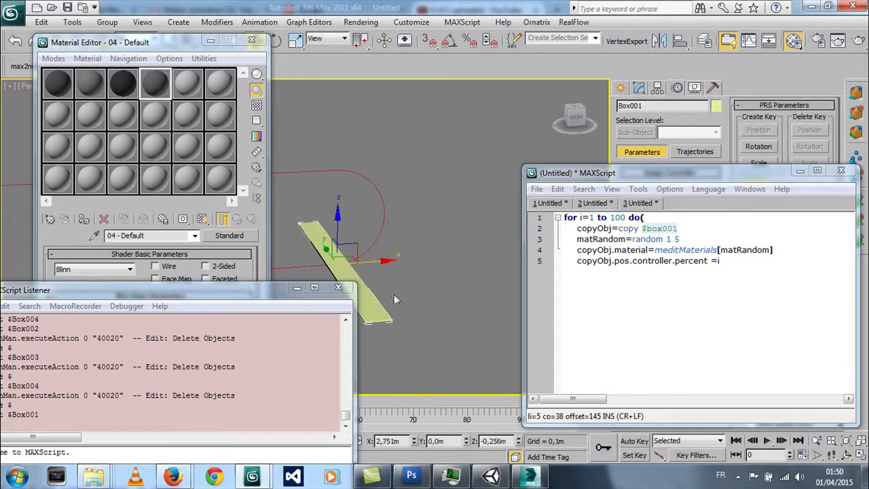
double_click(639, 105)
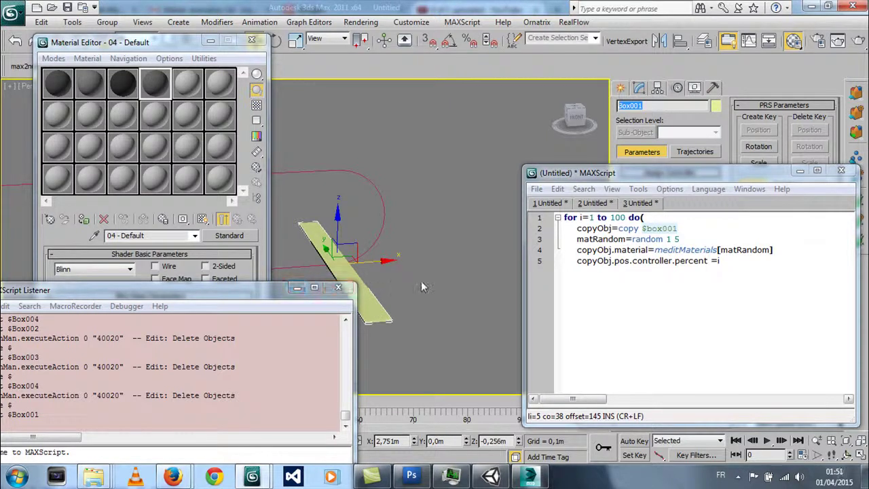
Add the loop's closing line and save the scene as Carpet.max
drag(676, 182, 590, 146)
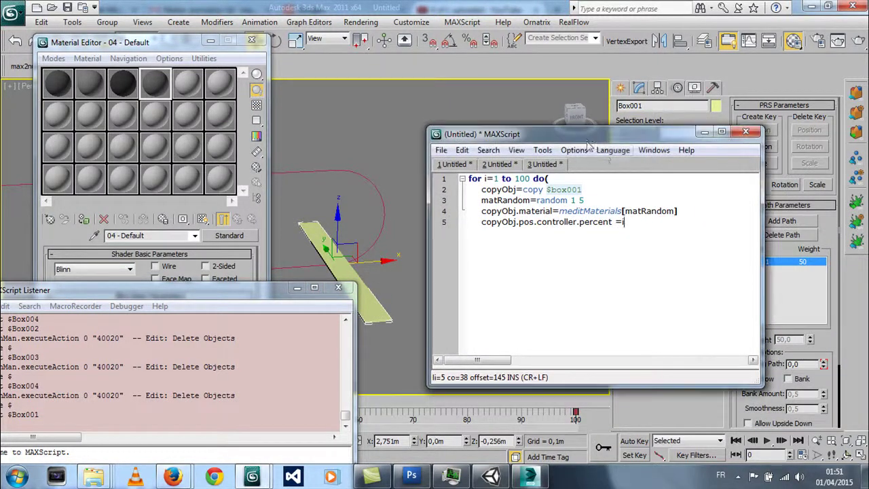
key(Return)
text())
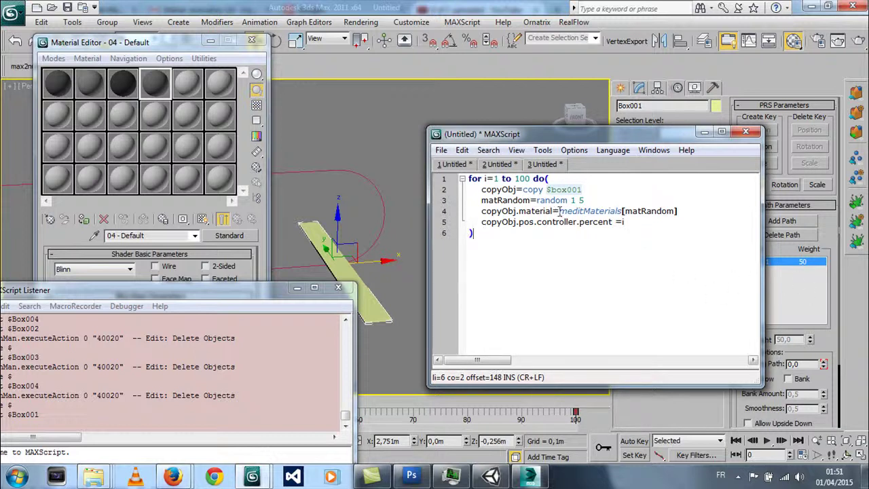
click(12, 13)
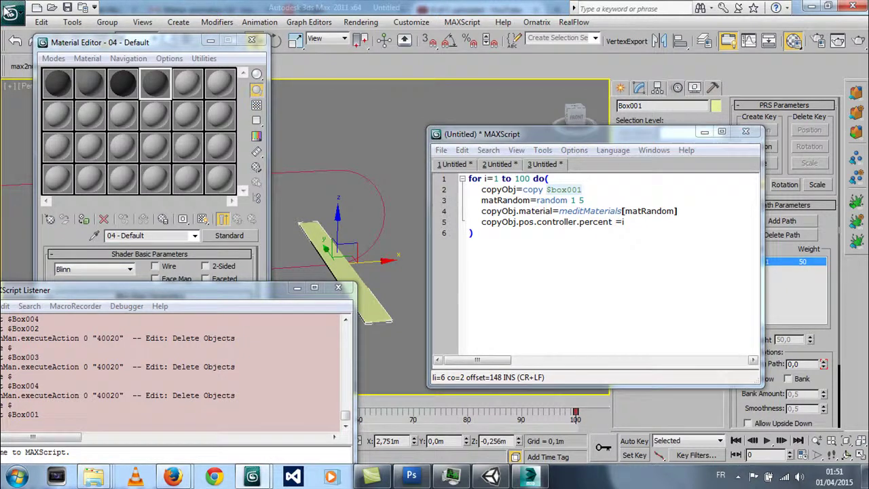
click(21, 155)
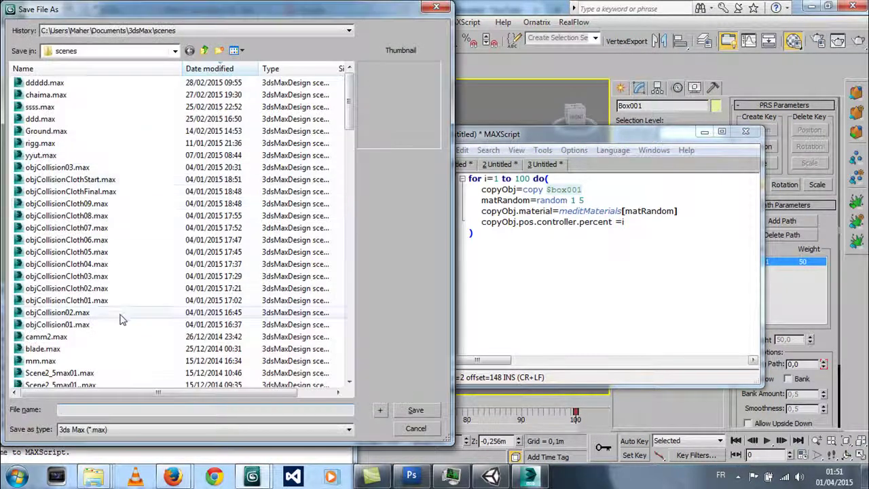
text(Carpet)
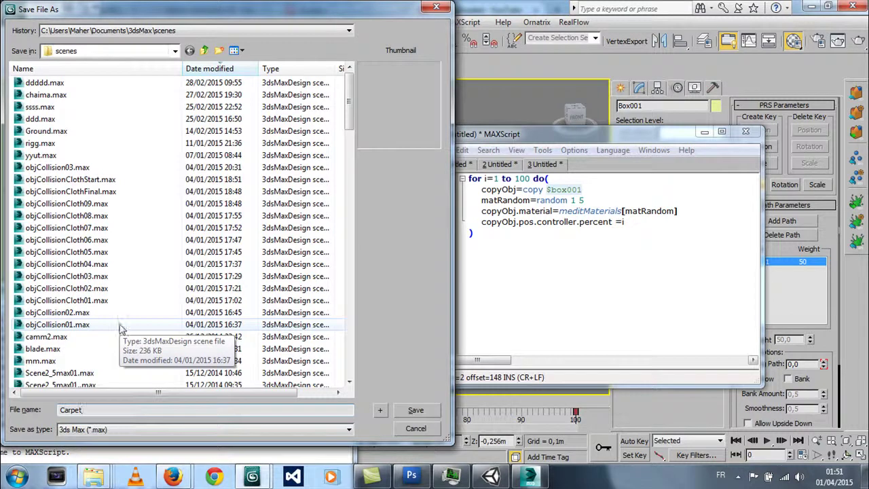
key(Return)
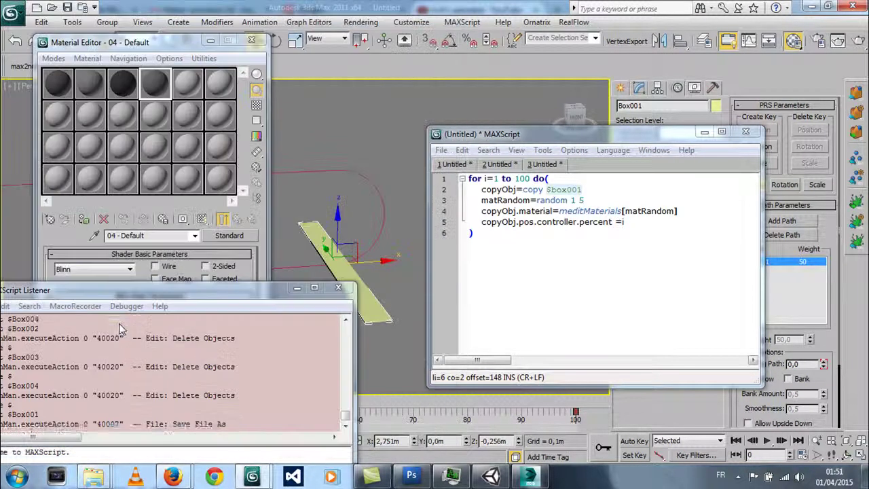
click(542, 233)
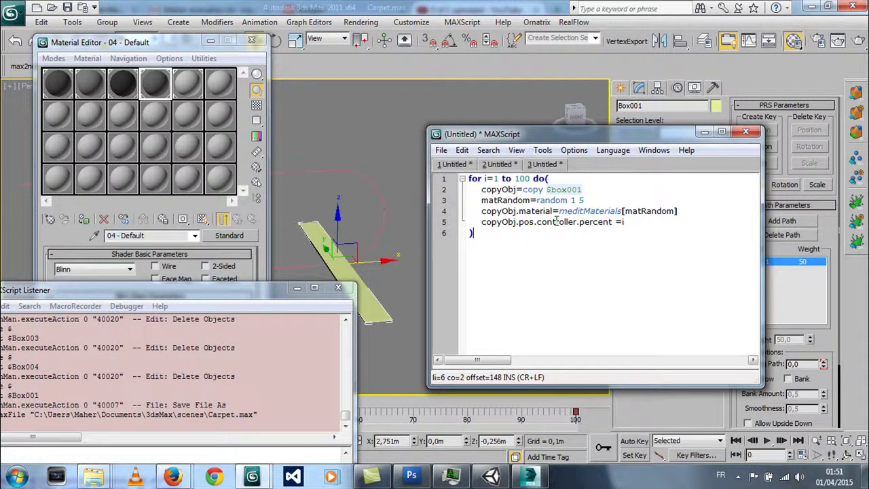
Evaluate the whole loop script to create 100 randomly grey plank copies around the path
key(ctrl+e)
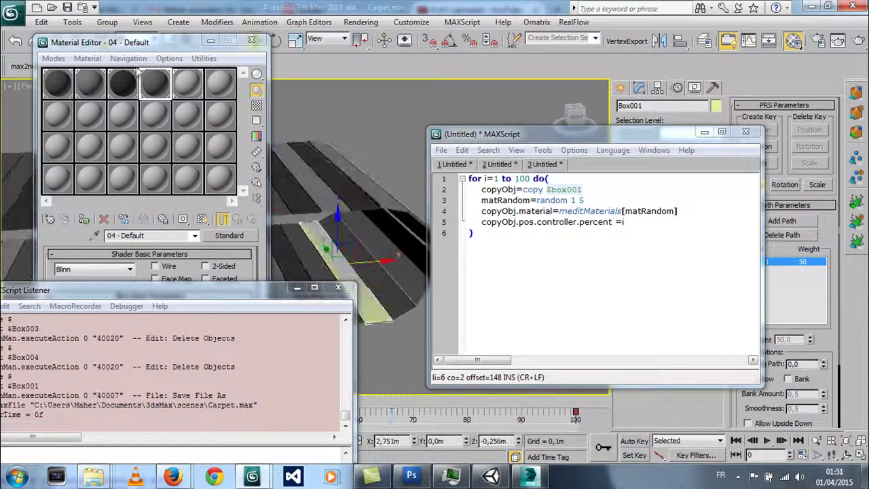
click(210, 41)
mouse_move(217, 156)
middle_down()
mouse_move(232, 180)
mouse_move(190, 180)
middle_up()
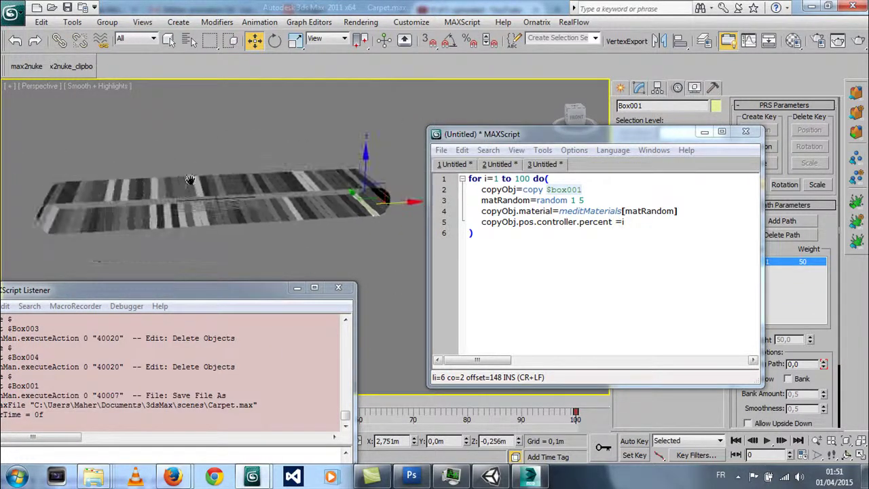
mouse_move(190, 180)
alt+middle_down()
mouse_move(342, 222)
mouse_move(344, 231)
alt+middle_up()
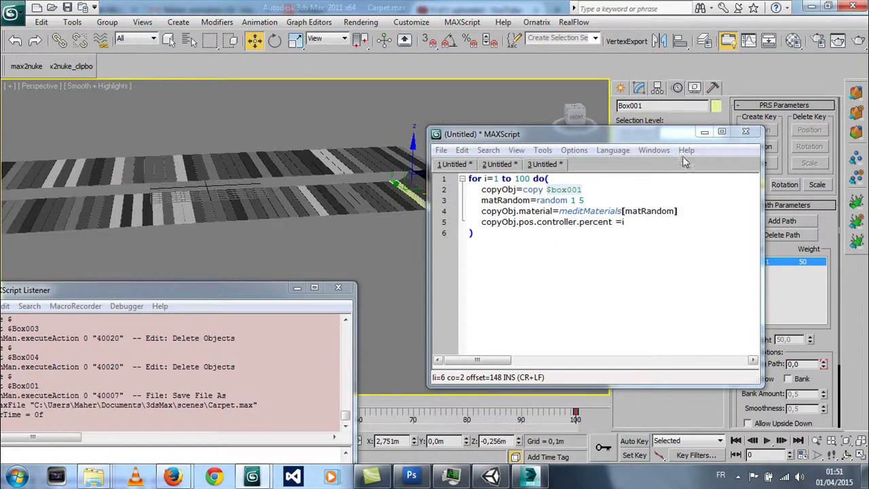
click(541, 151)
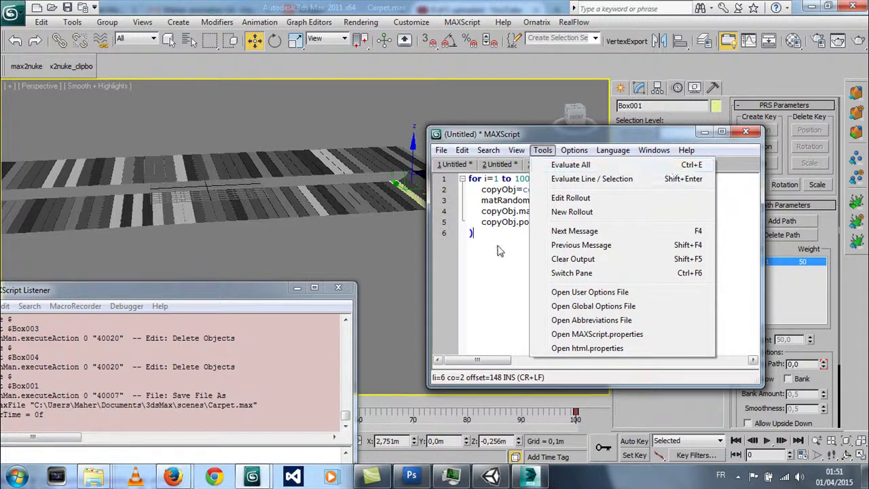
click(668, 166)
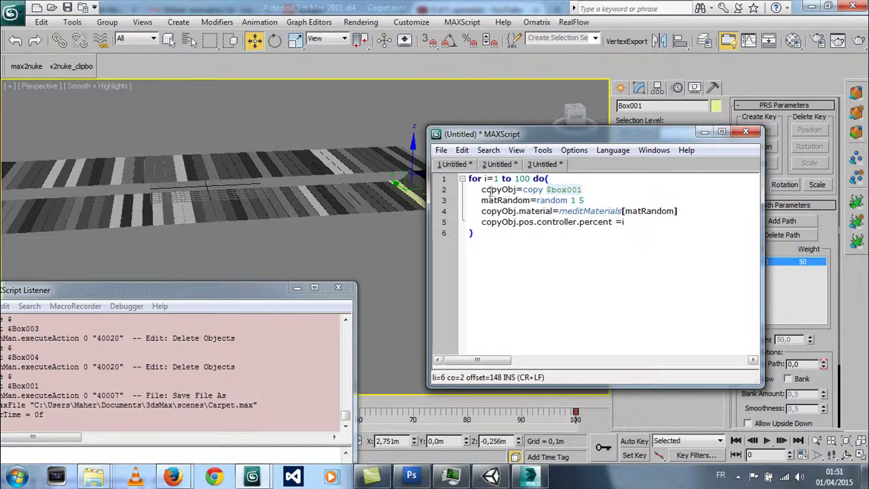
alt+middle_drag(224, 193, 299, 224)
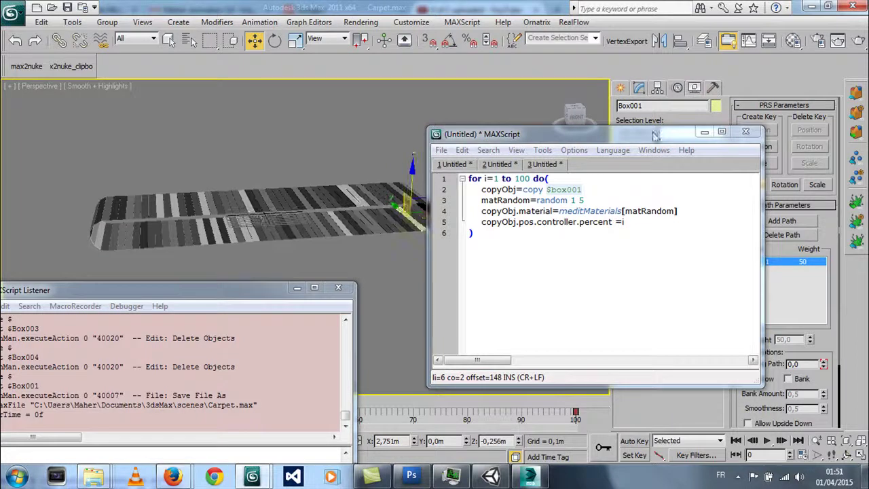
click(705, 133)
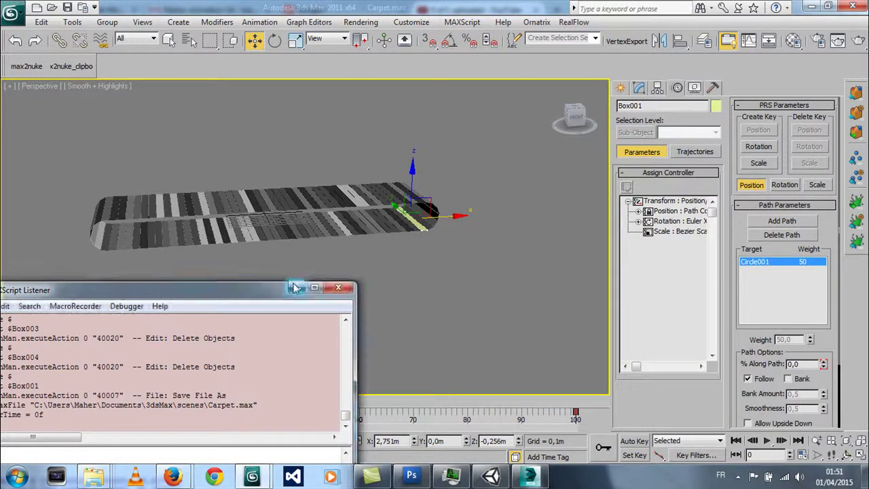
Play the carpet animation along the path and select a copied plank, Box101
click(297, 287)
click(767, 440)
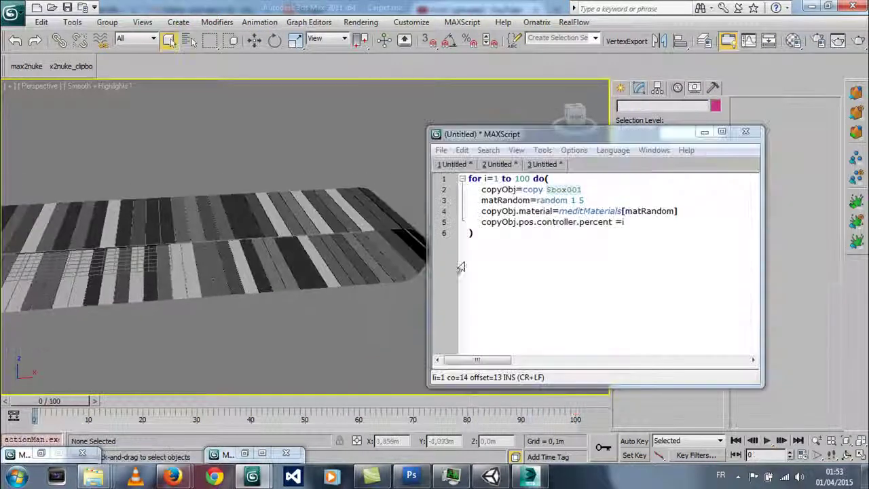
drag(523, 140, 632, 155)
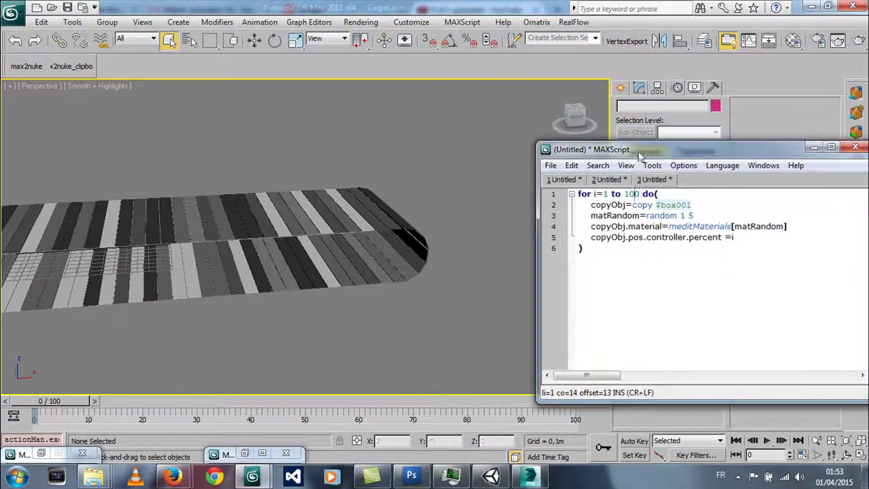
click(387, 277)
click(396, 275)
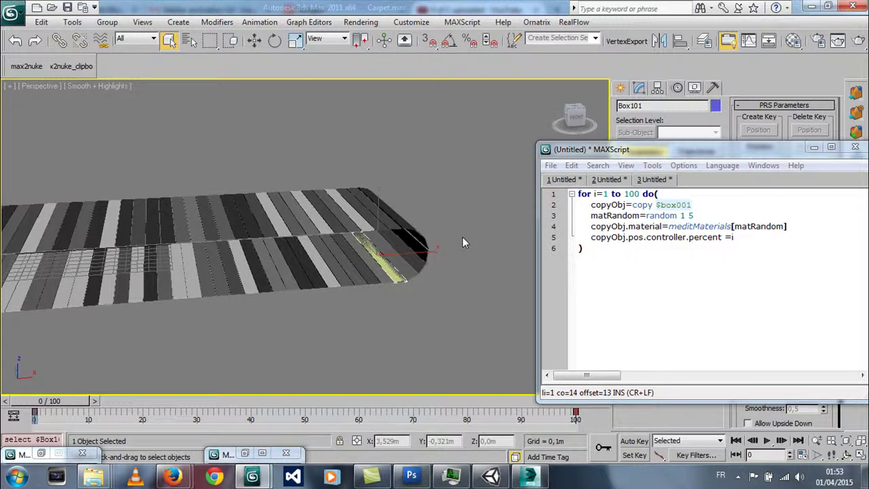
Select Box001 by name from the scene list and delete it
key(h)
drag(734, 345, 726, 156)
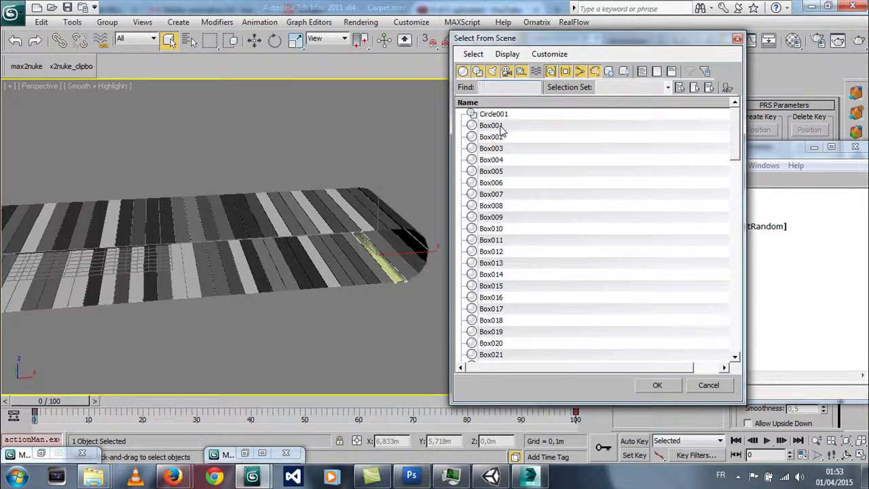
double_click(501, 126)
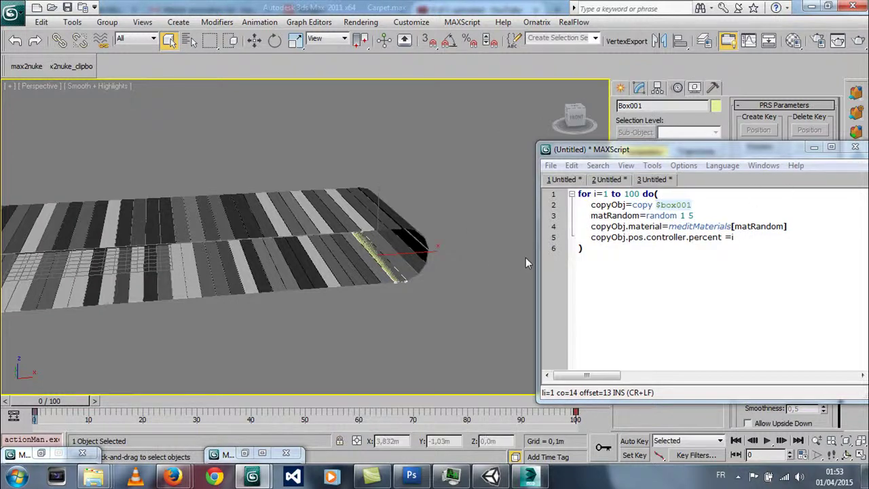
alt+middle_drag(479, 266, 438, 268)
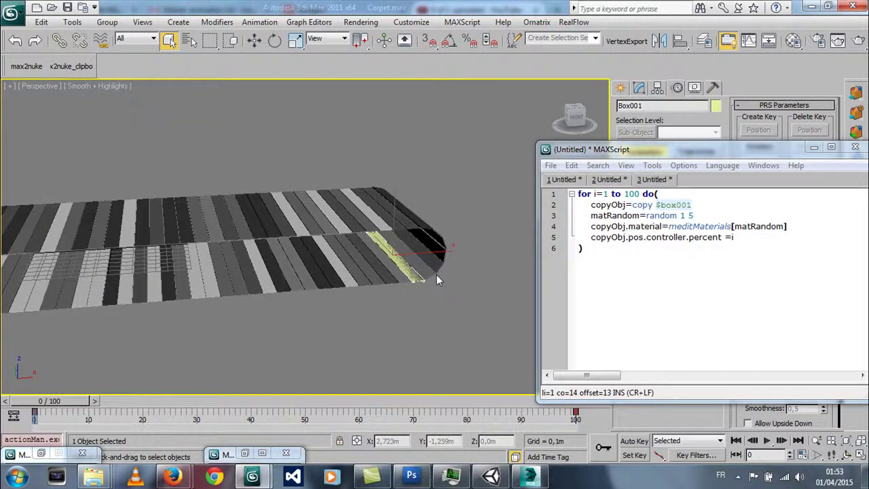
key(Delete)
key(z)
drag(804, 151, 801, 155)
click(830, 148)
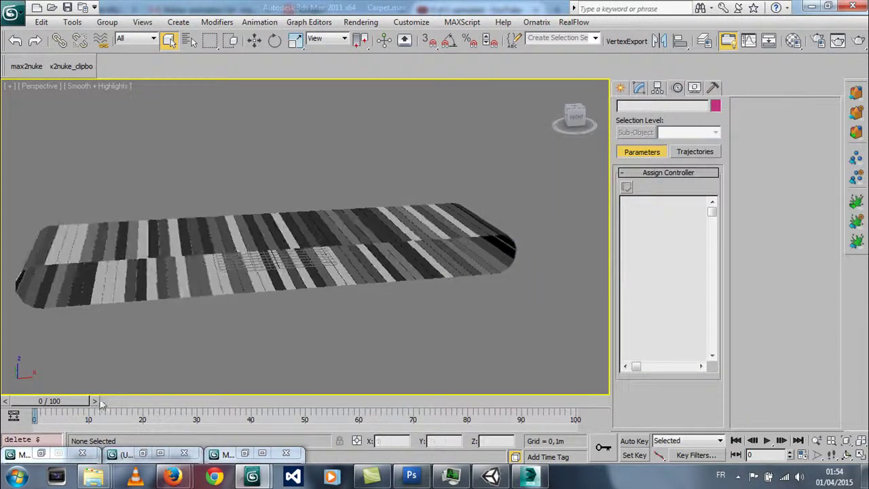
Preview the animation, then re-scale the time to 200 frames in Time Configuration
mouse_move(44, 402)
mouse_down()
mouse_move(570, 402)
mouse_move(41, 402)
mouse_move(167, 402)
mouse_move(75, 401)
mouse_up()
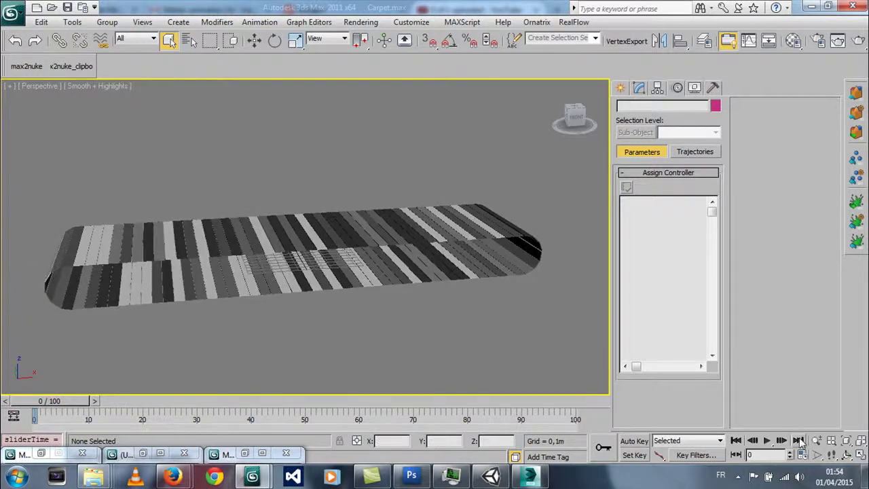
click(766, 439)
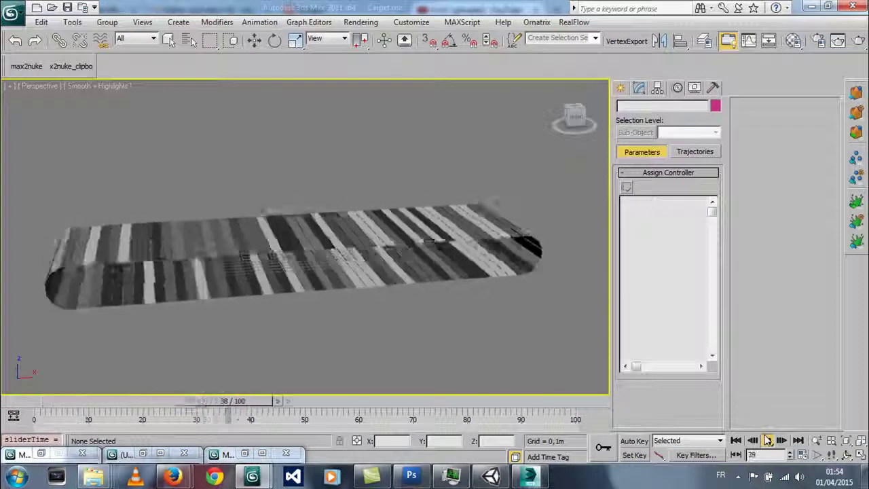
click(767, 440)
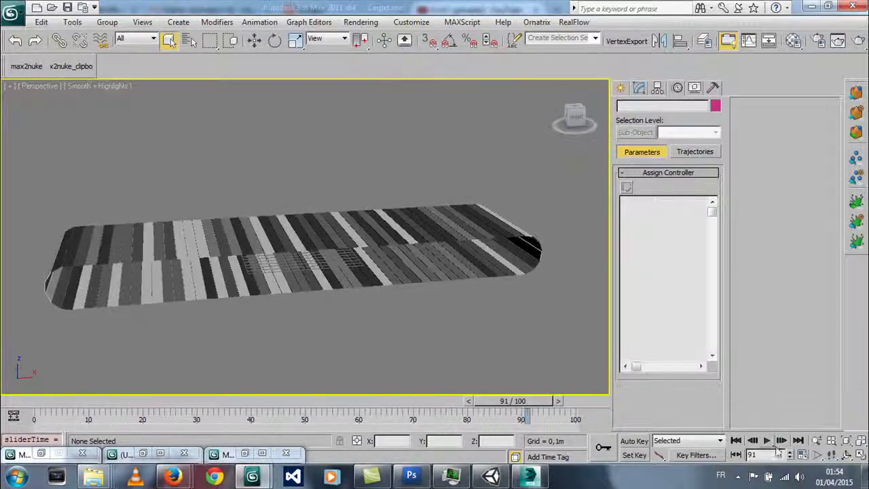
click(802, 454)
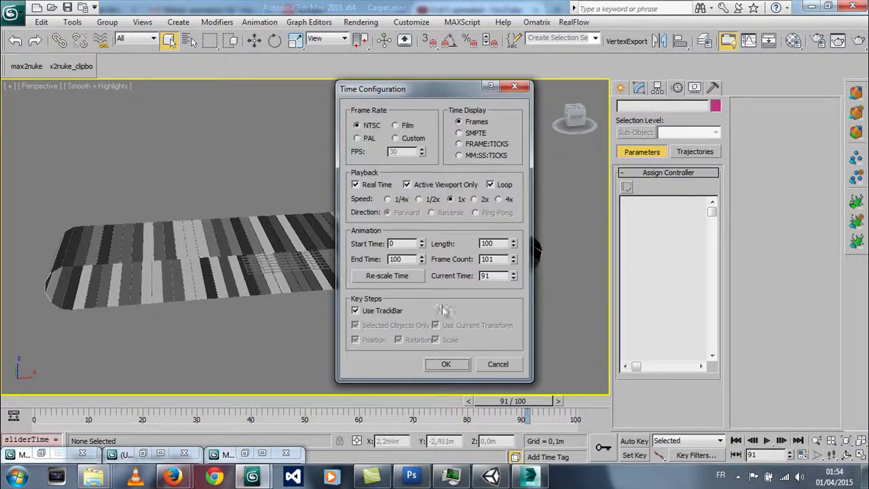
click(386, 275)
text(200)
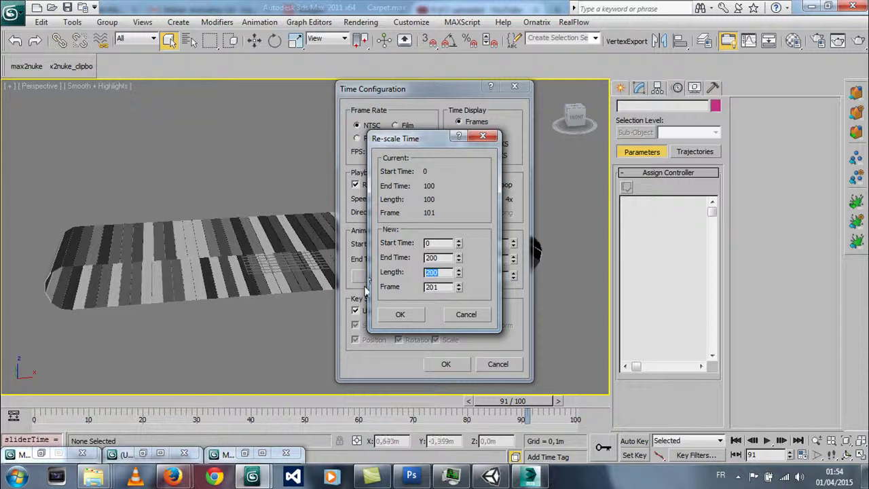
click(399, 314)
click(442, 365)
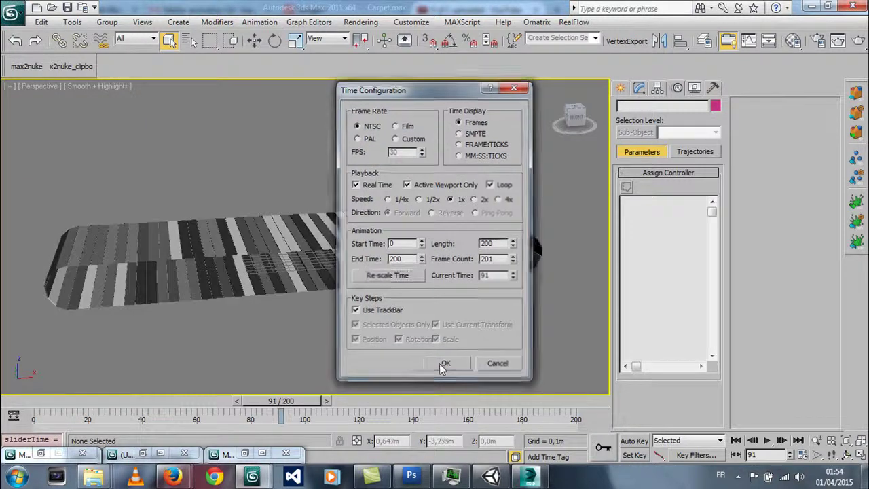
click(767, 442)
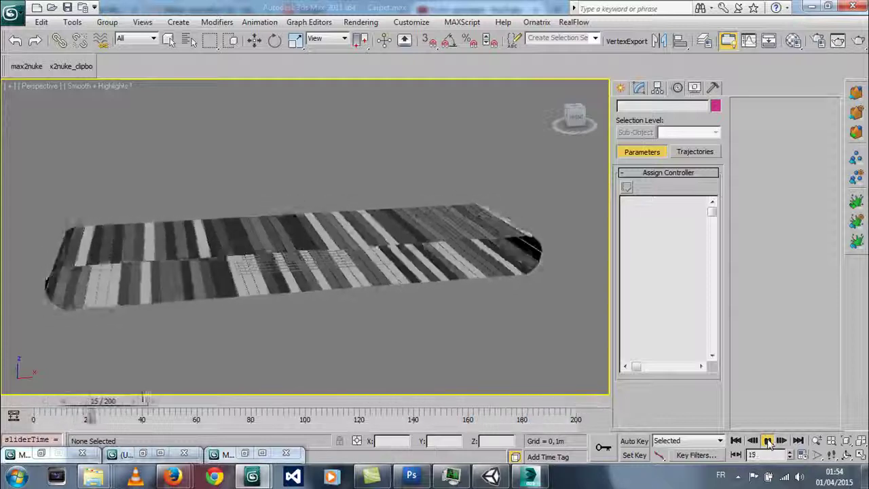
click(768, 442)
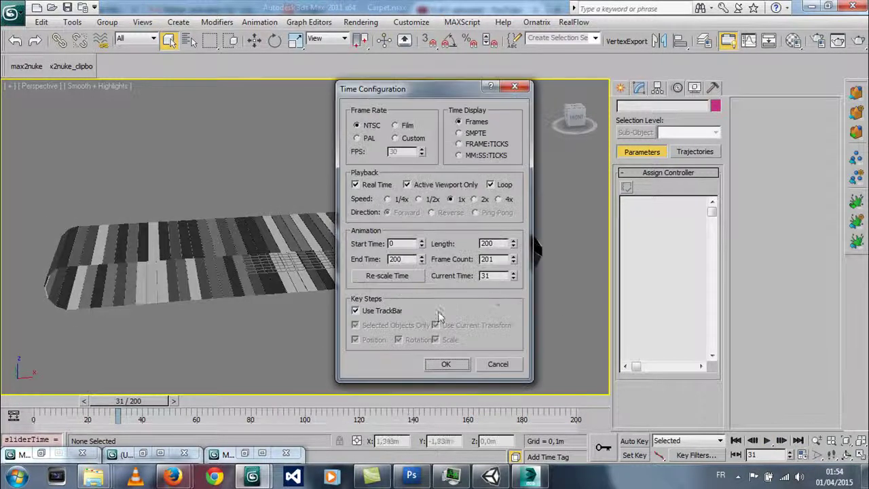
Re-scale the animation again to 300 frames and play it back to check the speed
click(393, 277)
double_click(443, 272)
text(300)
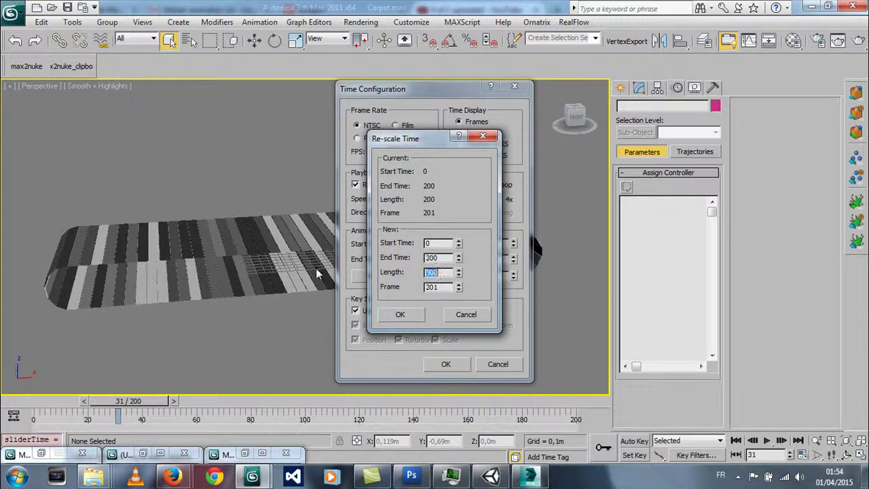
click(400, 314)
click(443, 364)
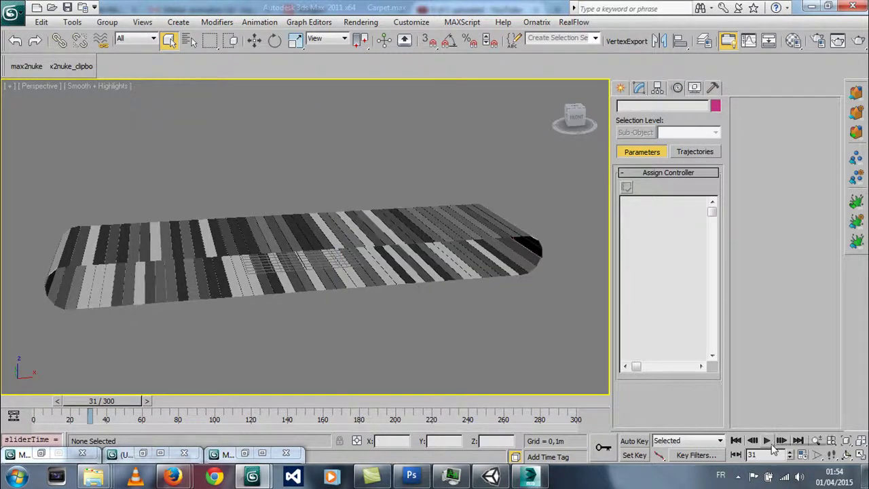
click(767, 441)
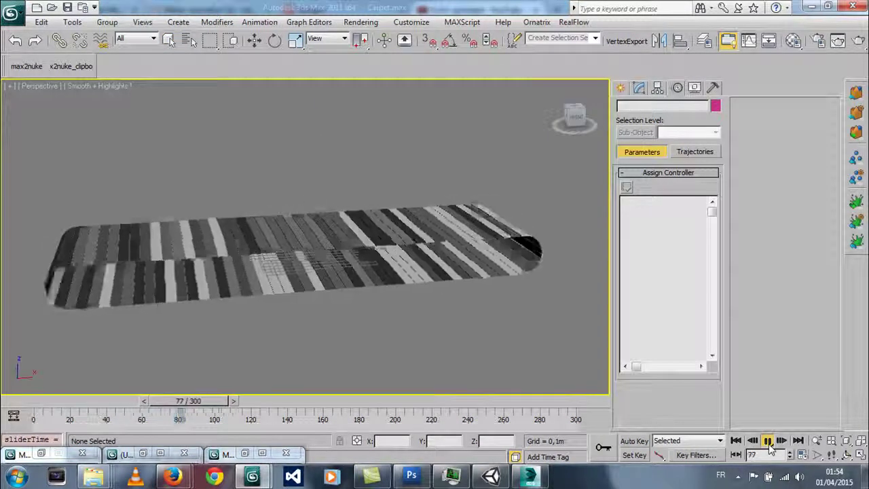
click(766, 440)
alt+middle_drag(380, 340, 394, 355)
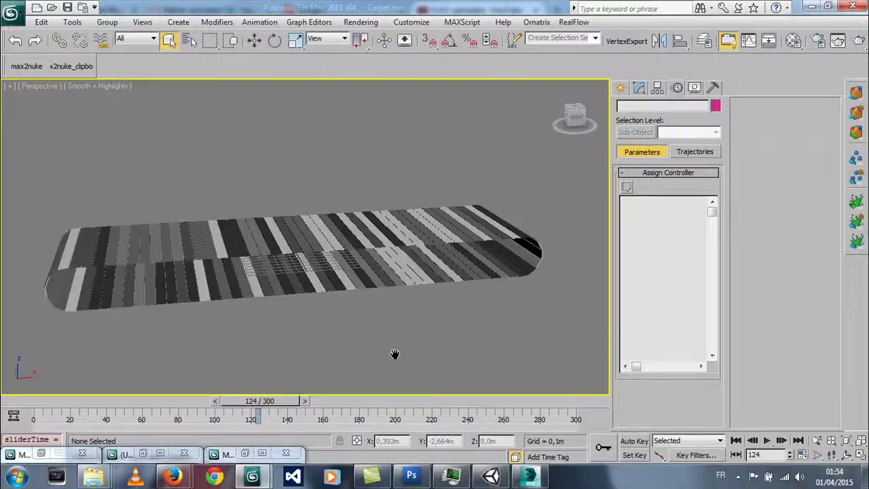
scroll(401, 359, up, 3)
scroll(407, 365, up, 1)
click(621, 87)
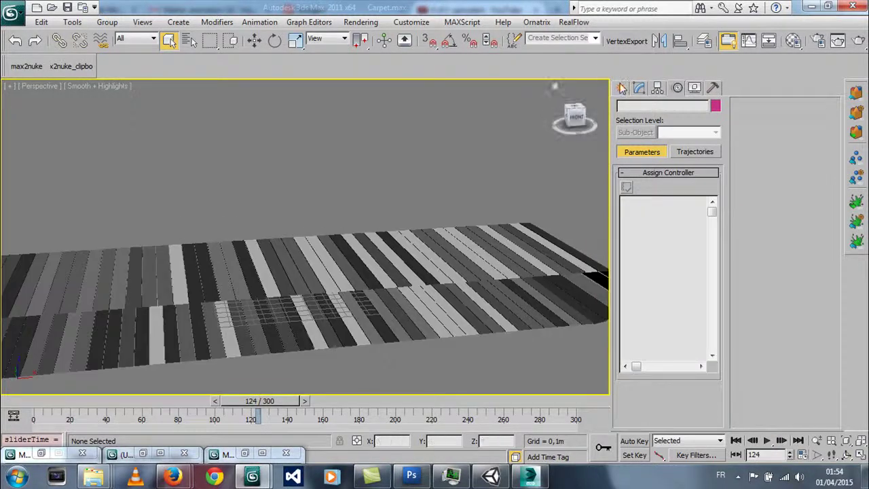
With Teapot and AutoGrid on, place pink and green teapots on the carpet
click(643, 223)
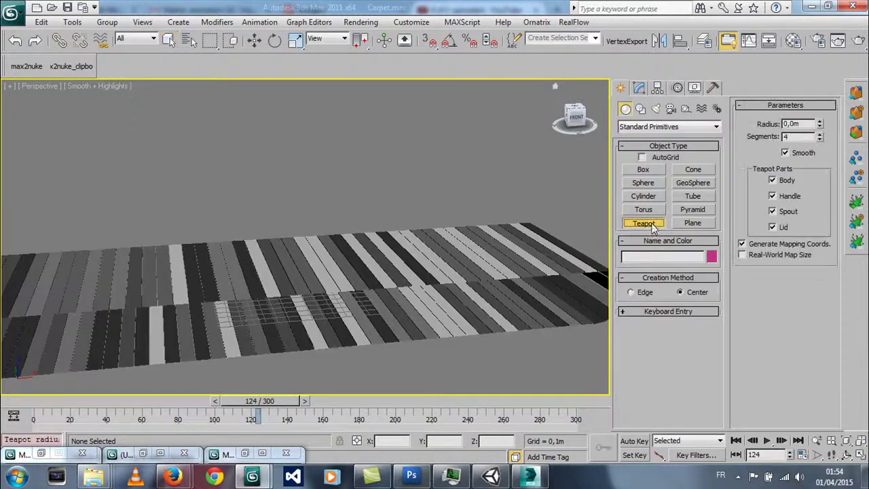
click(653, 159)
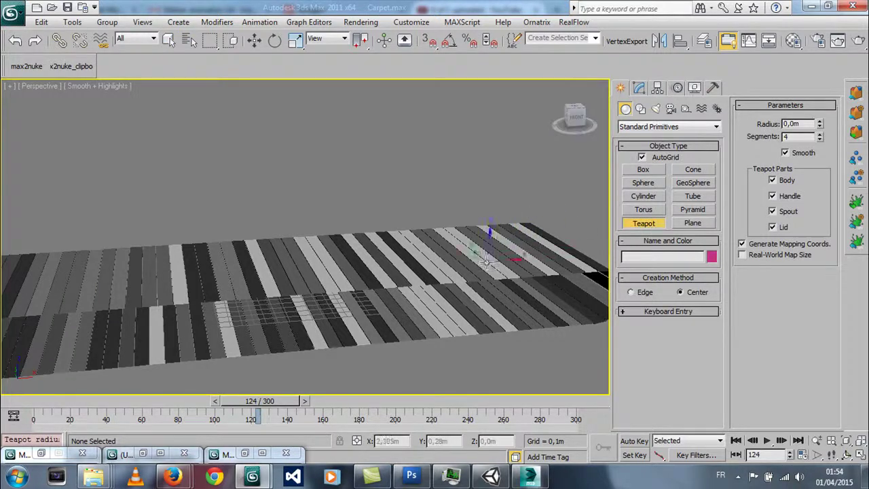
scroll(375, 265, up, 3)
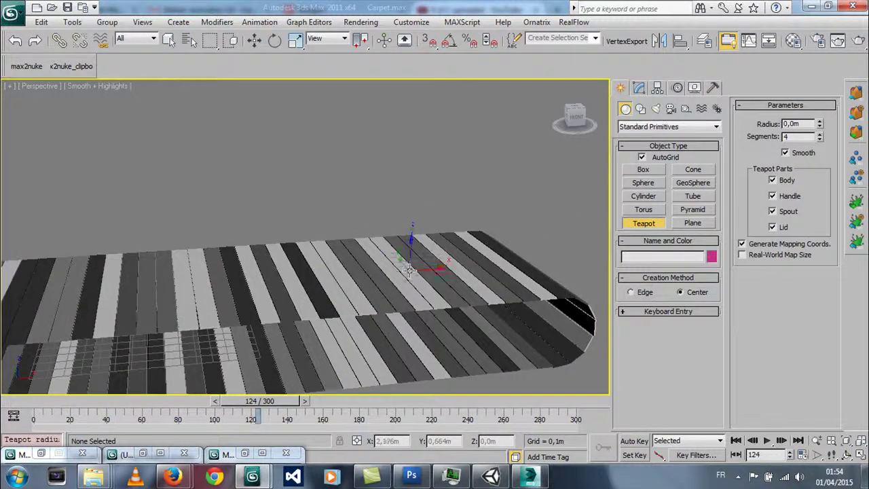
drag(408, 269, 409, 280)
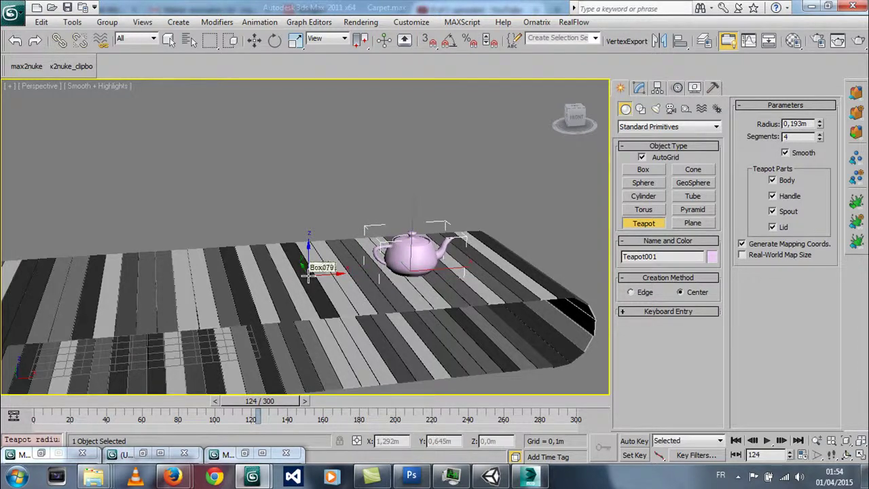
drag(308, 274, 315, 278)
middle_drag(377, 278, 519, 278)
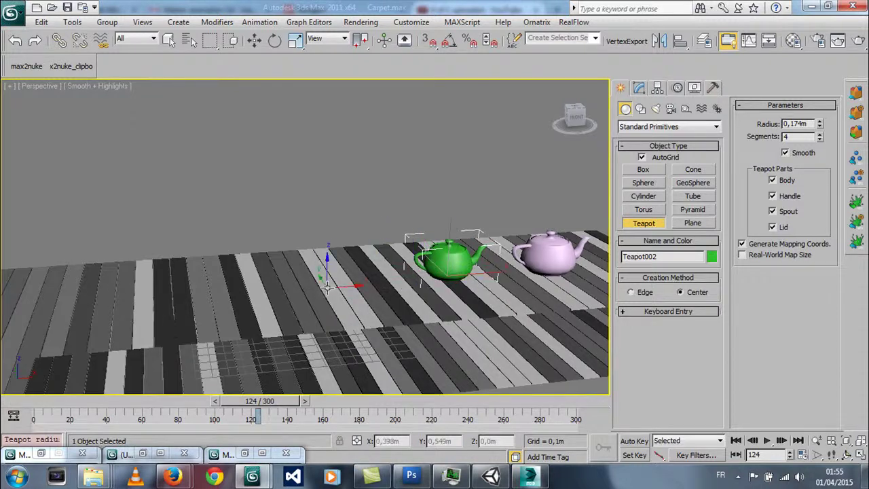
Add yellow and cyan teapots toward the carpet's left end of the row
drag(330, 285, 346, 289)
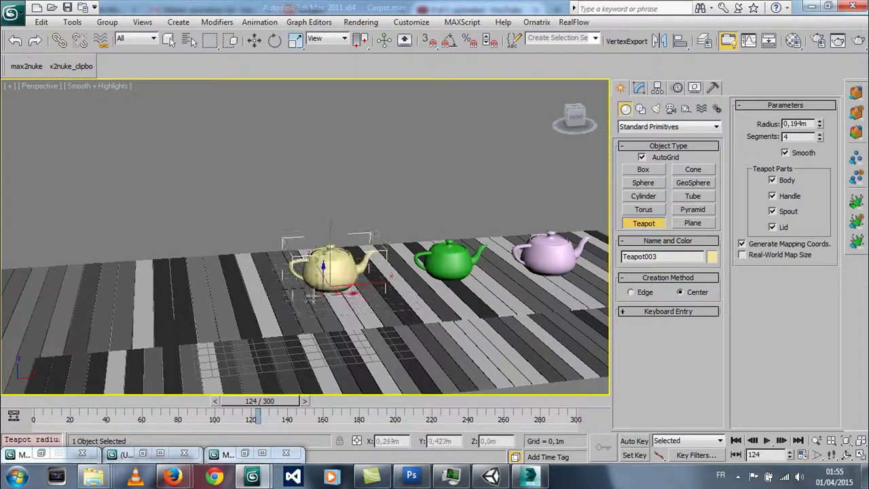
middle_drag(212, 292, 326, 289)
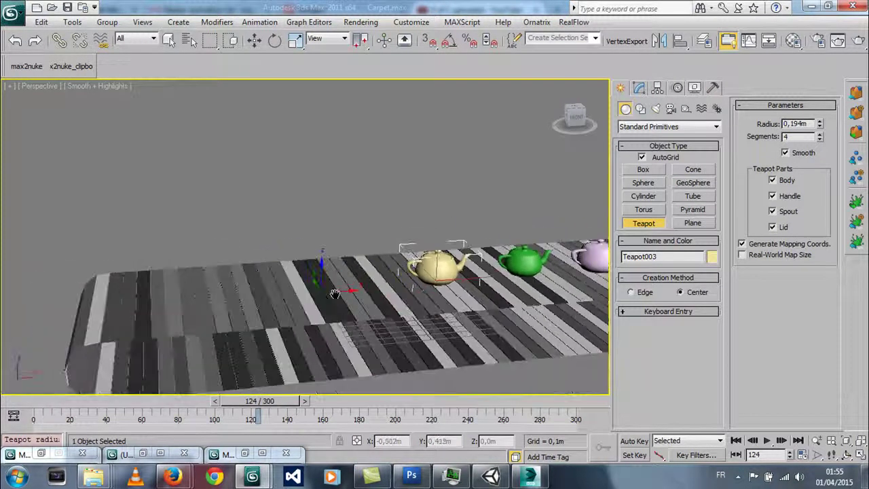
drag(327, 288, 342, 290)
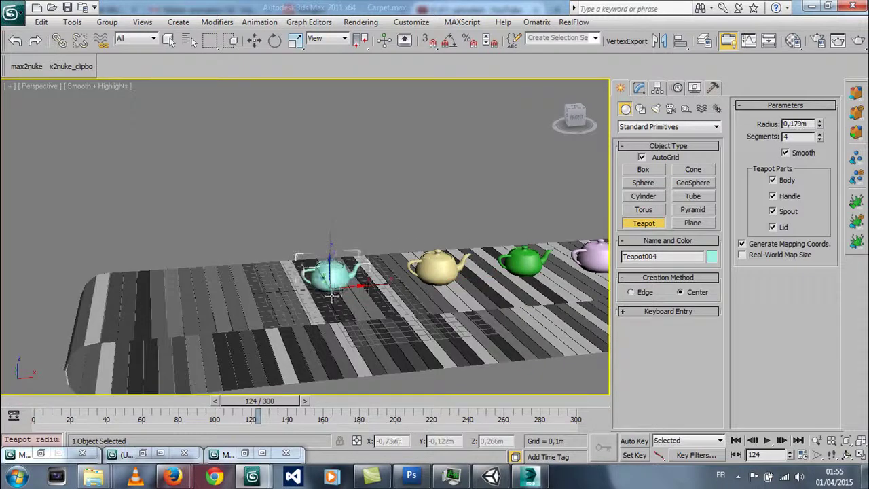
middle_drag(366, 291, 294, 288)
scroll(294, 289, down, 5)
scroll(476, 306, up, 2)
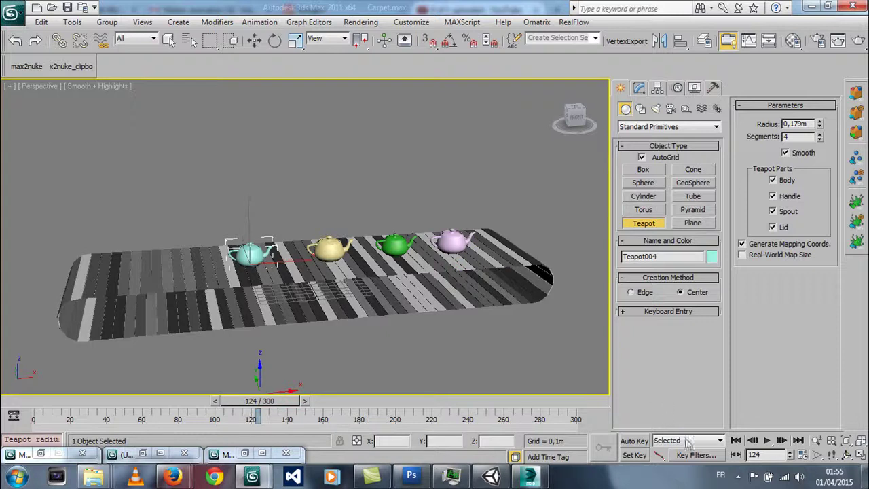
Play the animation with the teapots, return to frame 0 and exit teapot creation
click(766, 441)
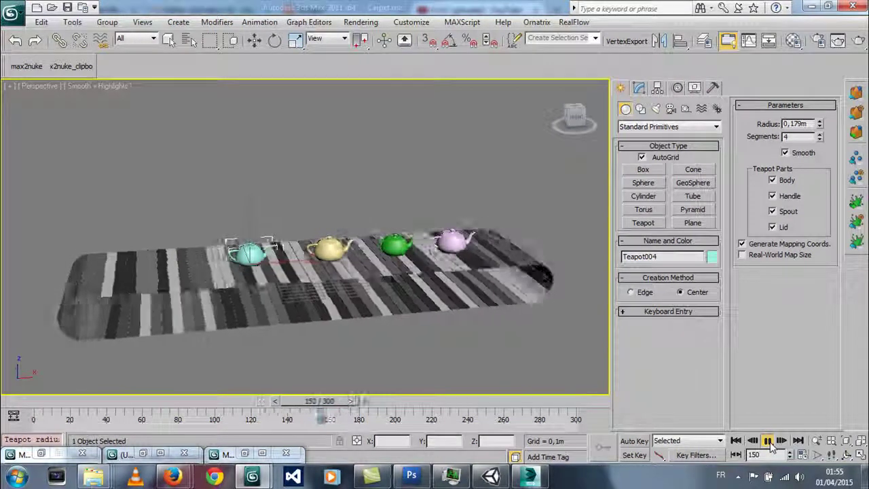
click(768, 441)
key(Home)
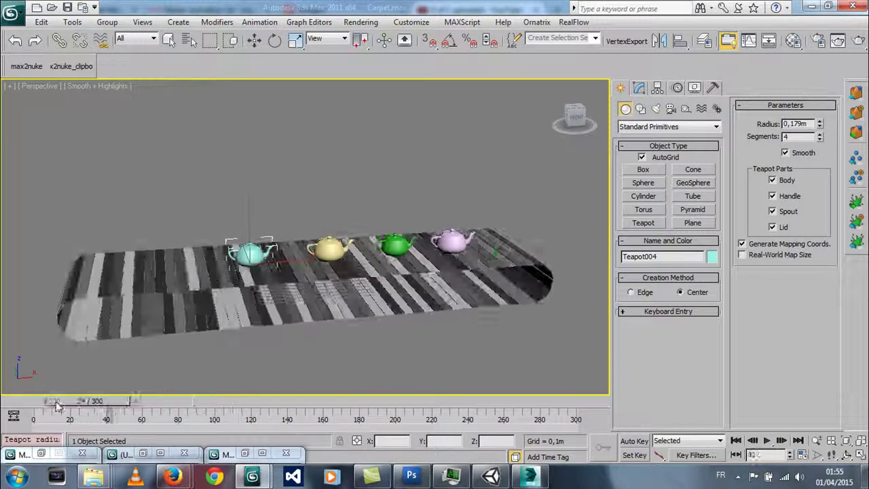
scroll(475, 278, up, 2)
scroll(430, 268, up, 2)
middle_drag(429, 268, 438, 239)
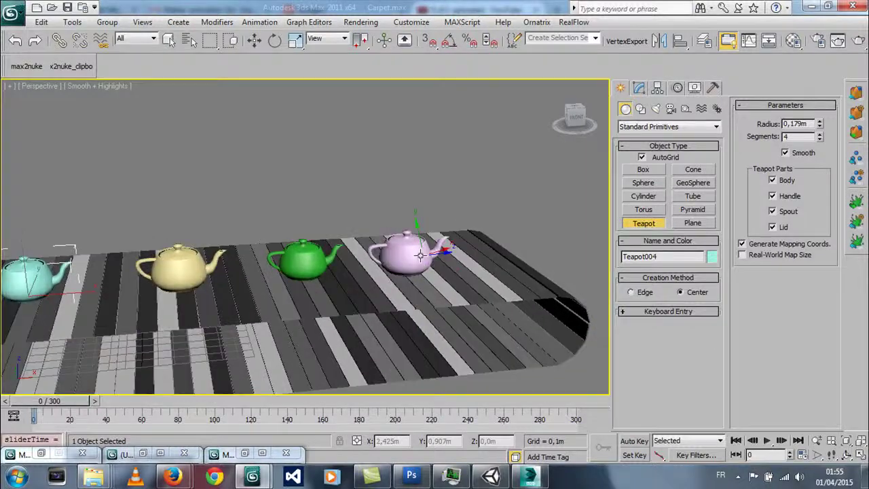
right_click(464, 190)
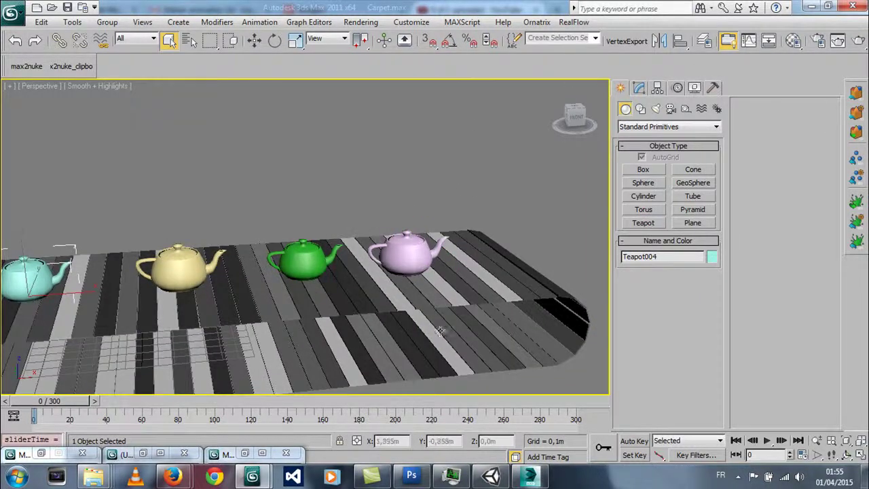
Draw a long box (Box102) in the Front view above the teapots
alt+middle_drag(373, 277, 385, 294)
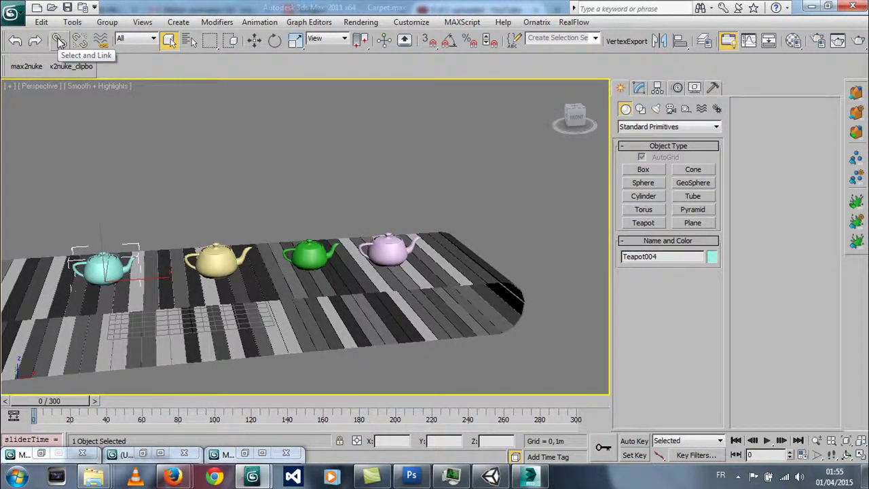
middle_drag(340, 246, 442, 246)
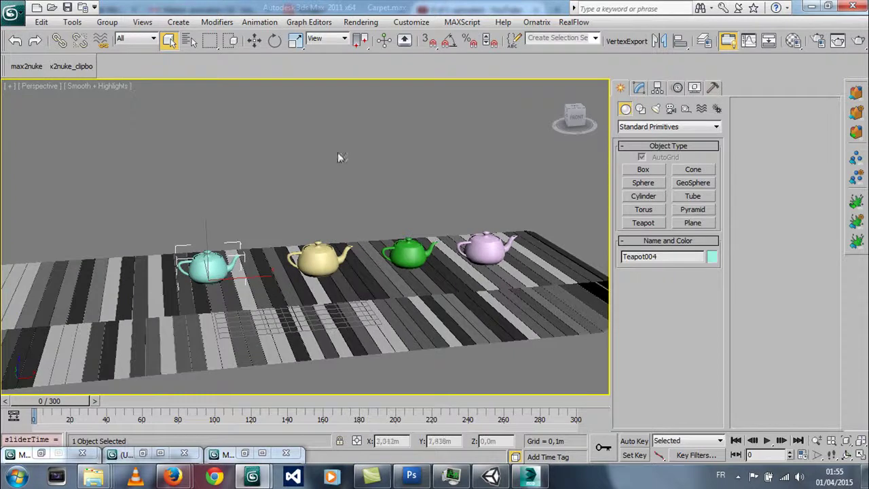
click(643, 168)
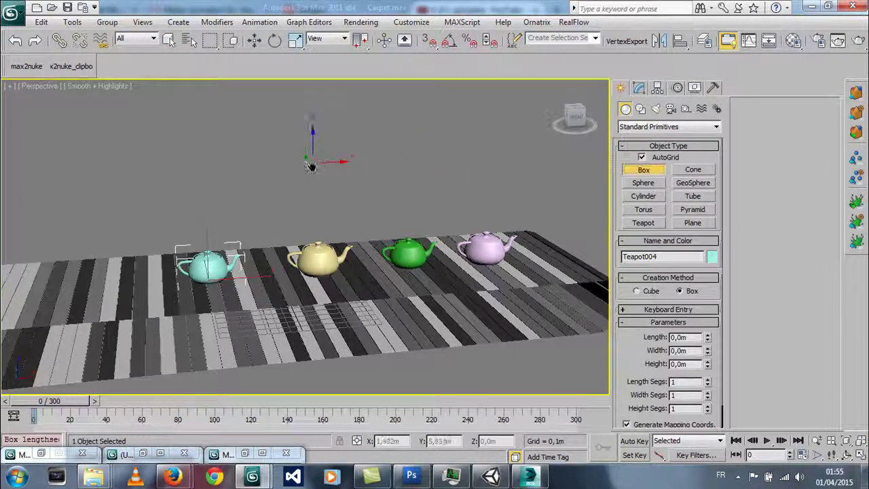
alt+middle_drag(311, 155, 330, 252)
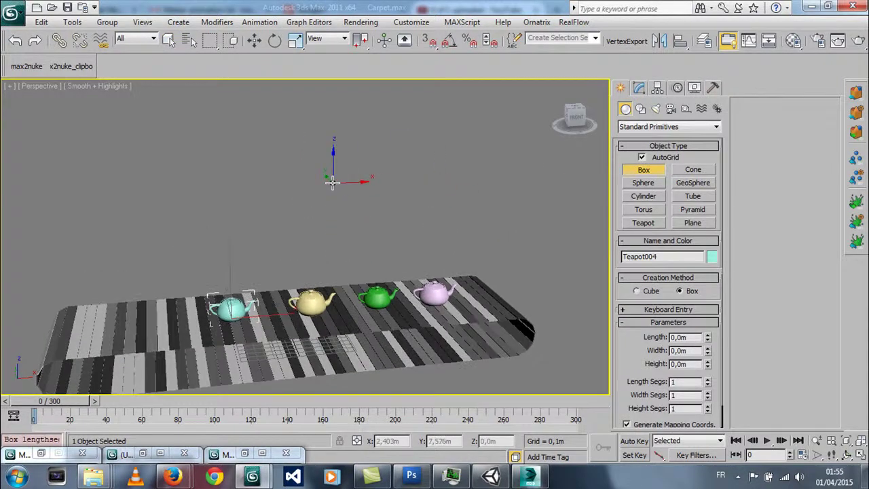
key(f)
middle_drag(276, 215, 174, 356)
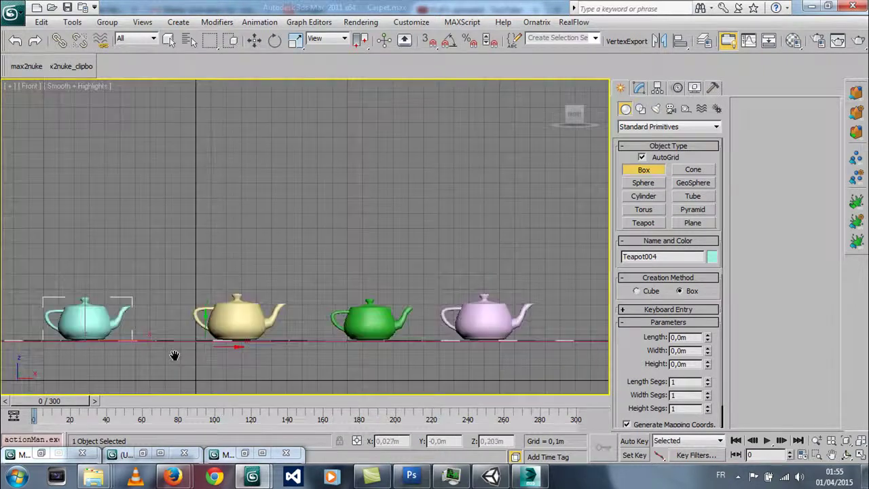
scroll(277, 190, down, 3)
drag(282, 189, 294, 204)
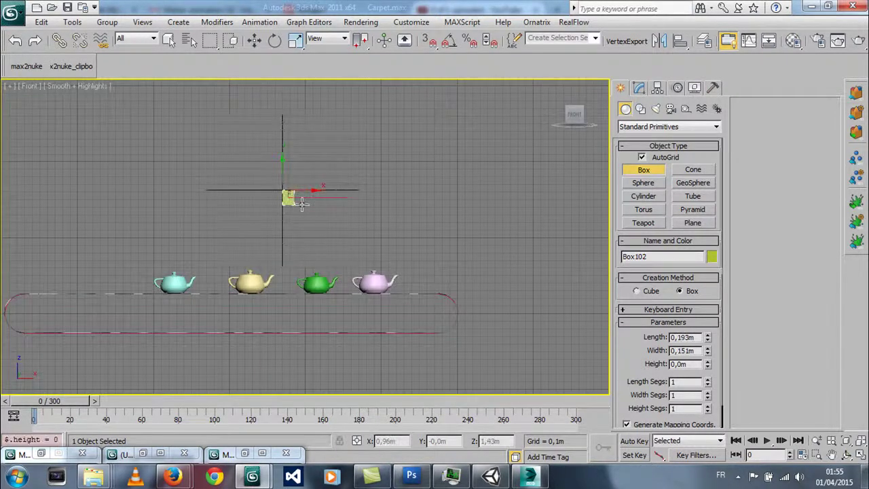
click(275, 173)
right_click(275, 173)
In Perspective, Shift-move Box102 to clone it as Box103 toward the teapots
key(p)
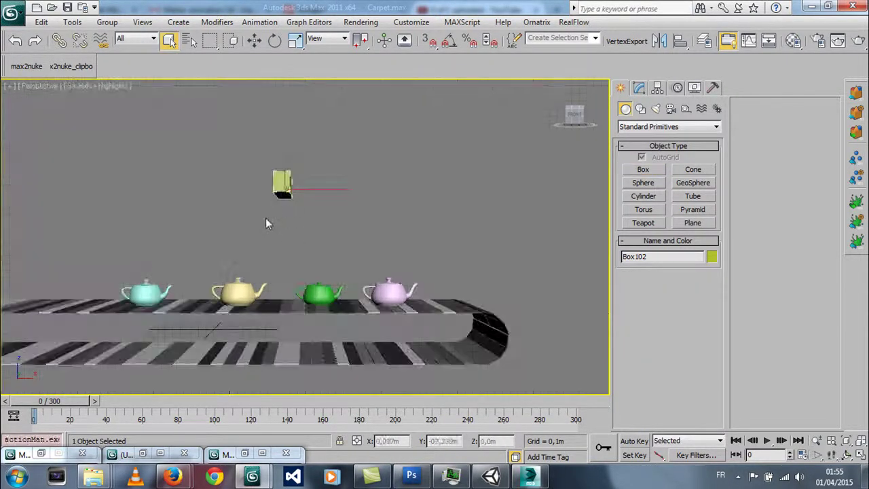
alt+middle_drag(303, 238, 343, 257)
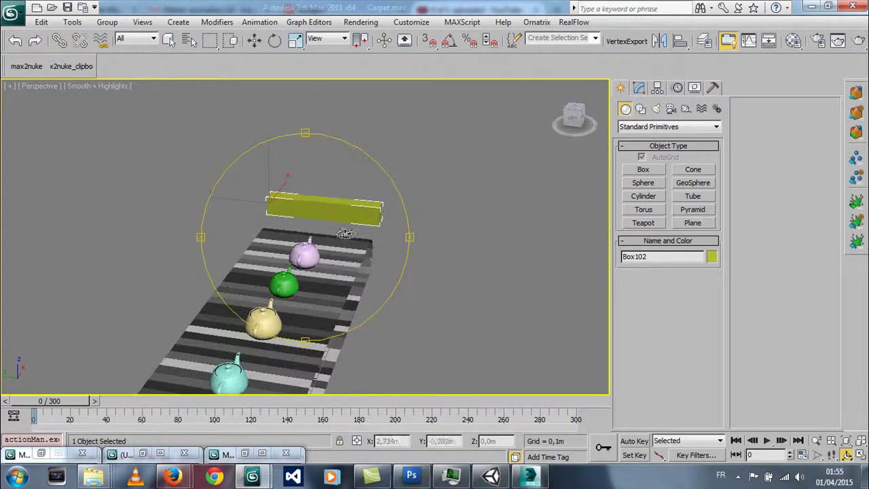
right_click(347, 224)
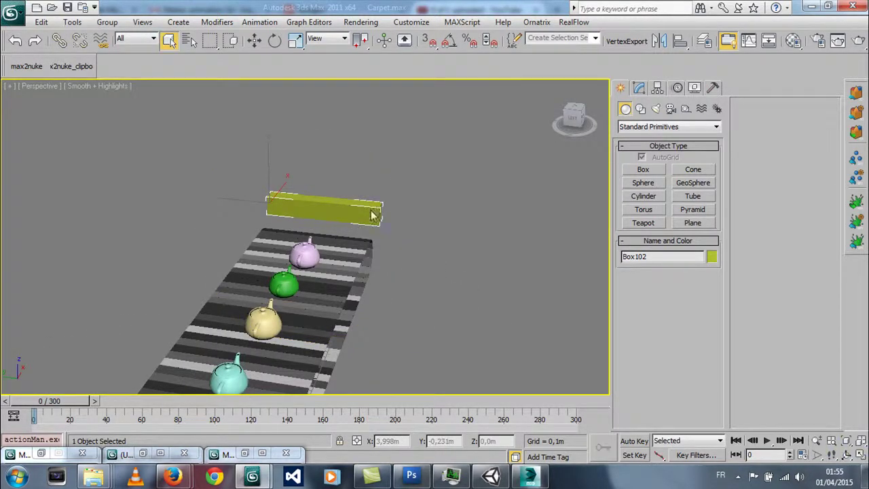
key(w)
alt+middle_drag(372, 215, 390, 179)
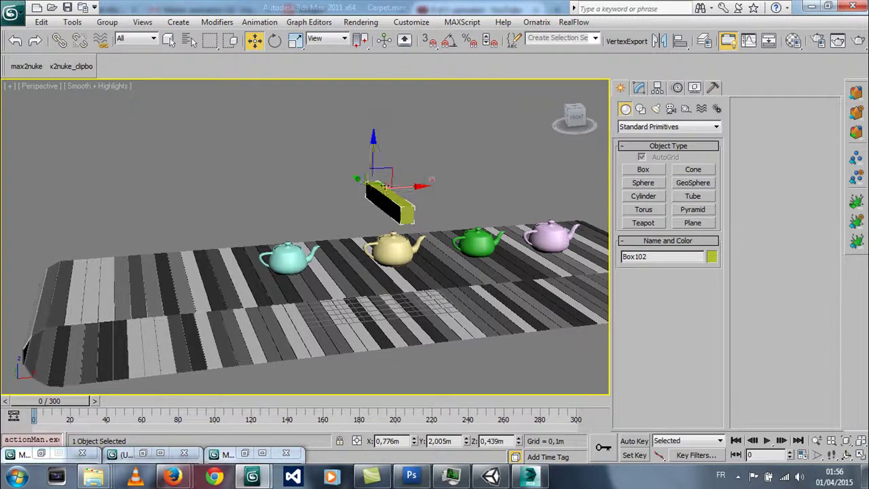
shift+drag(358, 180, 393, 228)
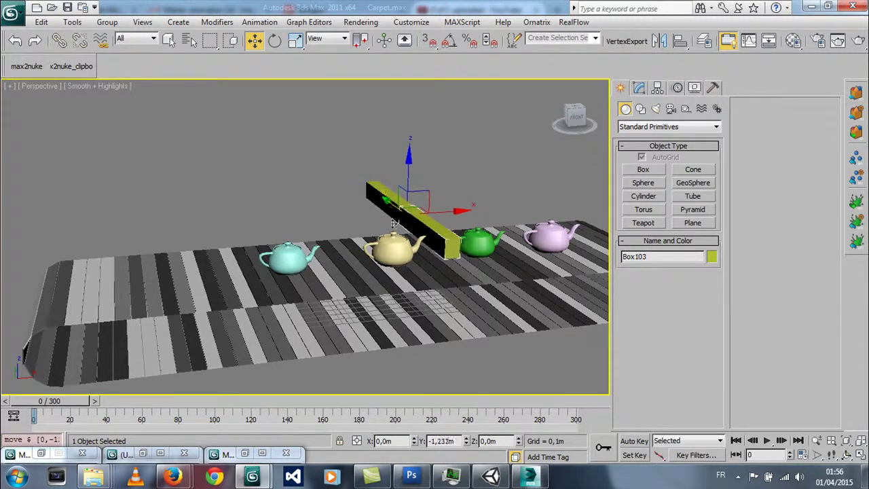
click(434, 289)
Rotate the copy Box103 upward and toward the teapots to form an angle
key(e)
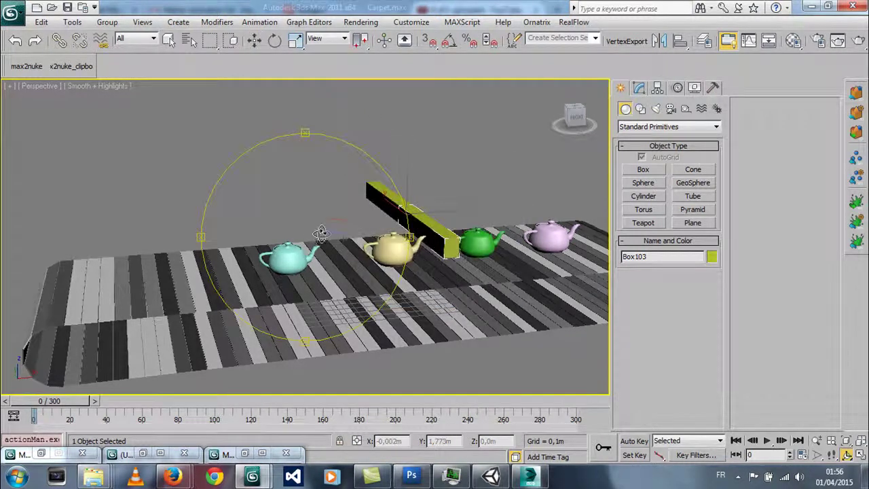
alt+middle_drag(393, 228, 407, 222)
key(w)
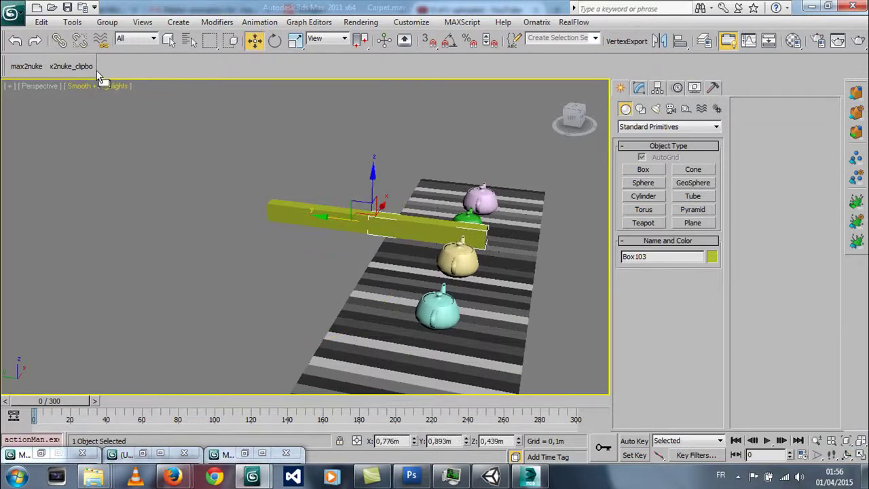
click(59, 40)
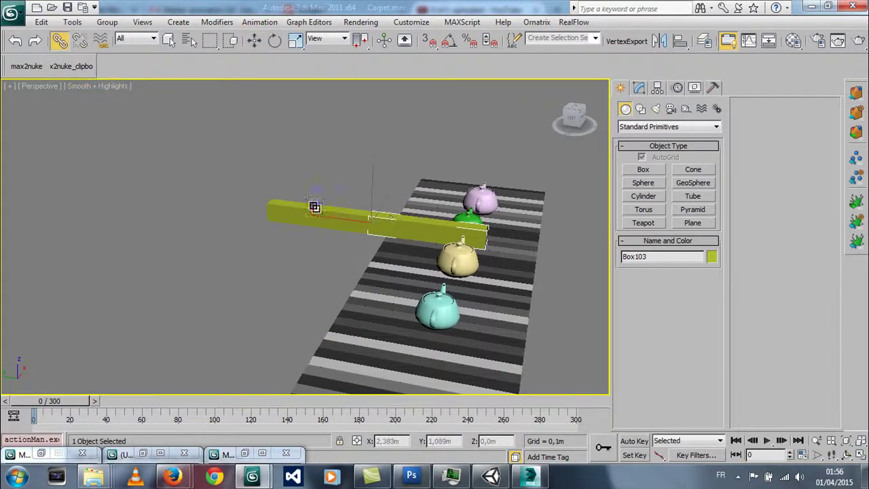
mouse_move(370, 217)
mouse_down()
mouse_move(301, 213)
mouse_move(354, 163)
mouse_up()
key(e)
click(358, 164)
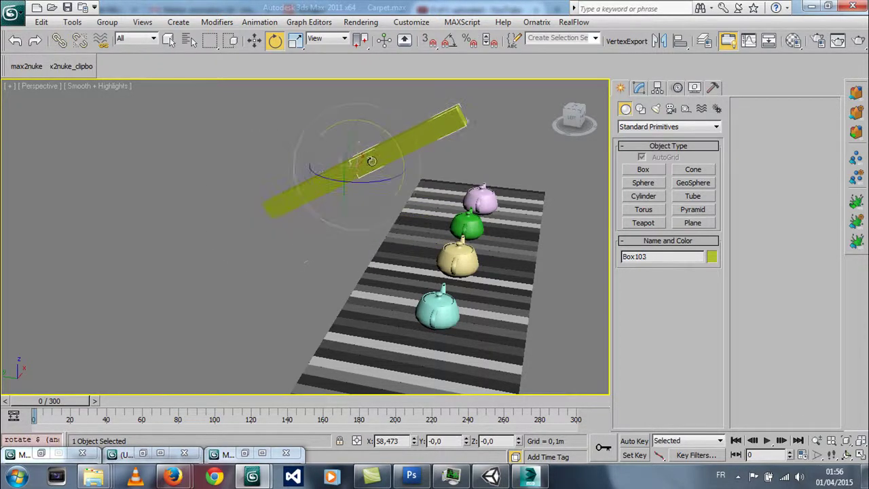
mouse_move(393, 144)
mouse_down()
mouse_move(421, 192)
mouse_move(400, 204)
mouse_up()
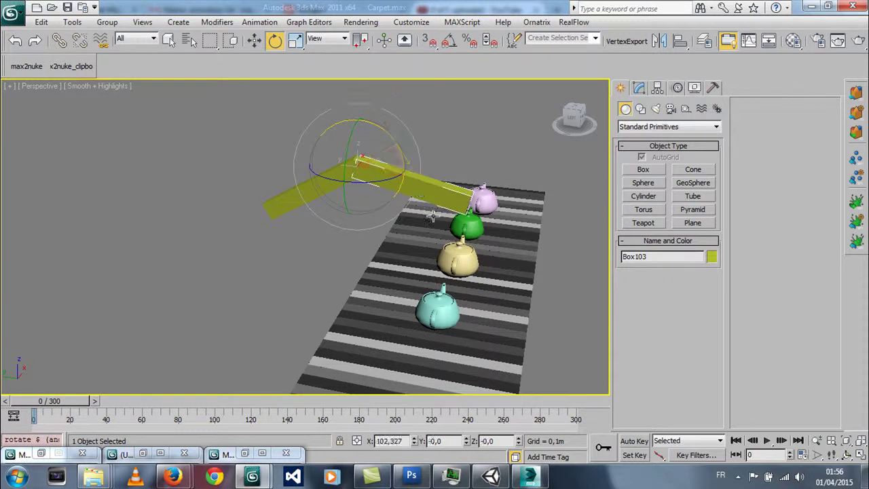
alt+middle_drag(401, 204, 347, 215)
Select Box102 and orbit to look along the carpet at the teapots
click(364, 188)
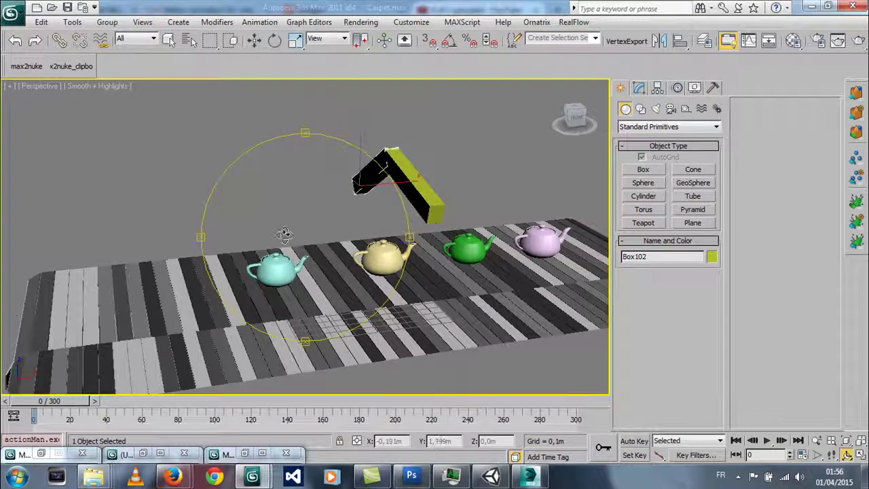
alt+middle_drag(287, 233, 308, 231)
mouse_move(349, 251)
alt+middle_down()
mouse_move(392, 256)
mouse_move(340, 272)
mouse_move(281, 271)
alt+middle_up()
alt+middle_drag(339, 273, 226, 277)
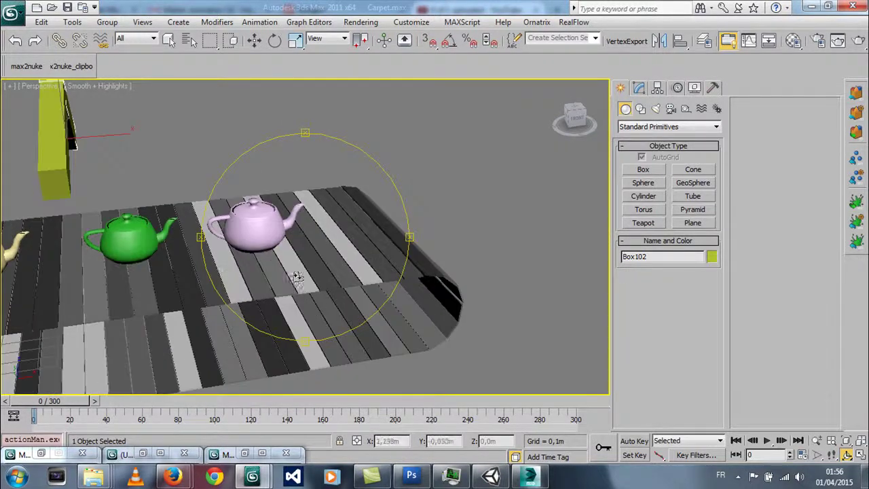
Give the pink teapot a Link Constraint to plank Box014, testing it at frame 17
click(262, 227)
key(e)
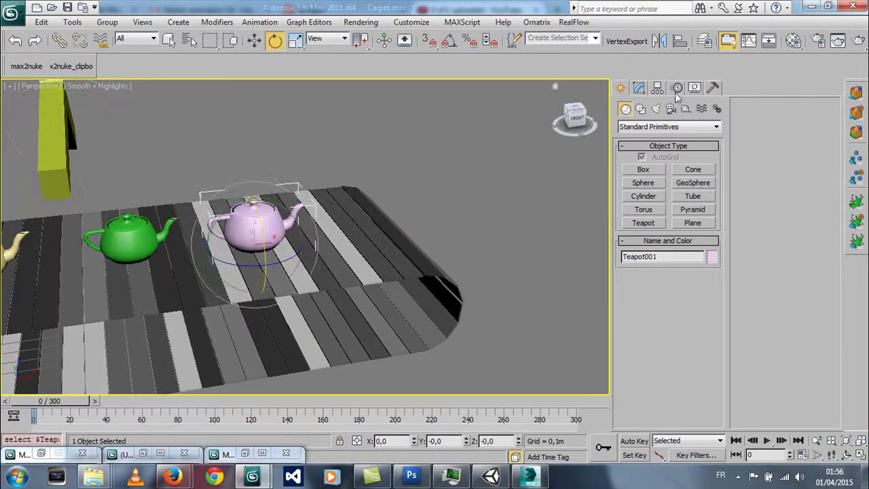
click(677, 89)
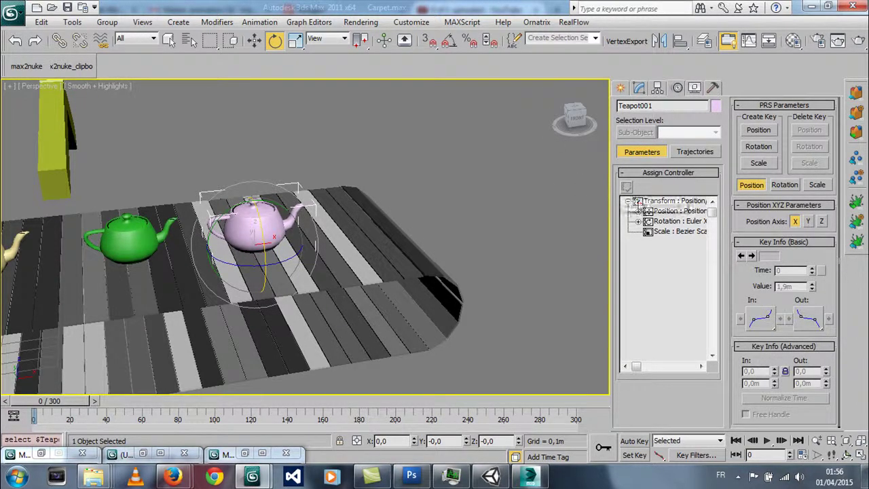
click(671, 202)
click(626, 187)
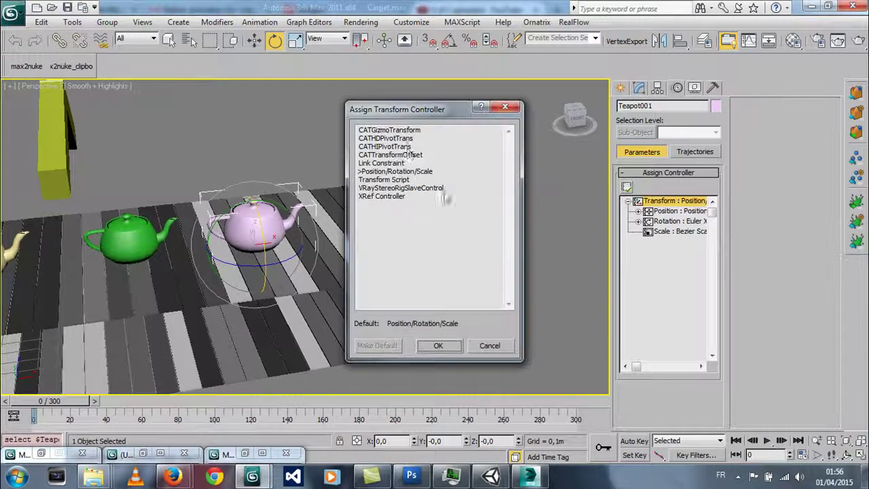
double_click(398, 163)
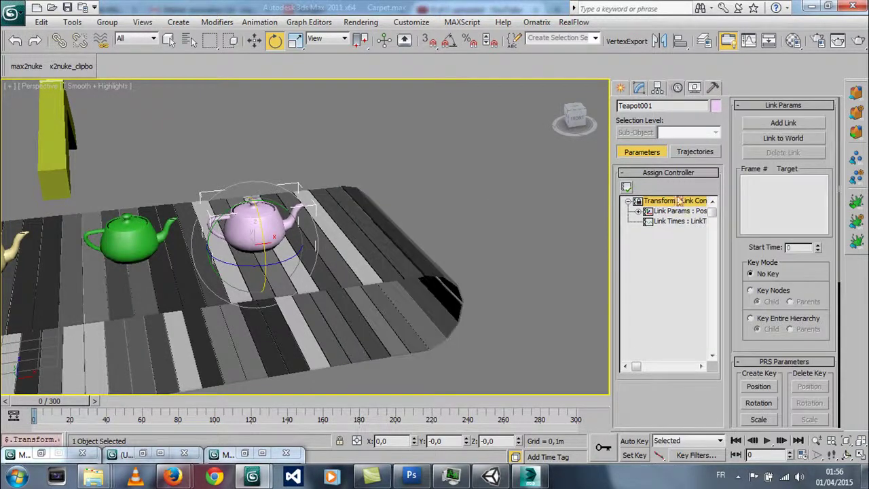
click(783, 122)
middle_drag(285, 258, 346, 234)
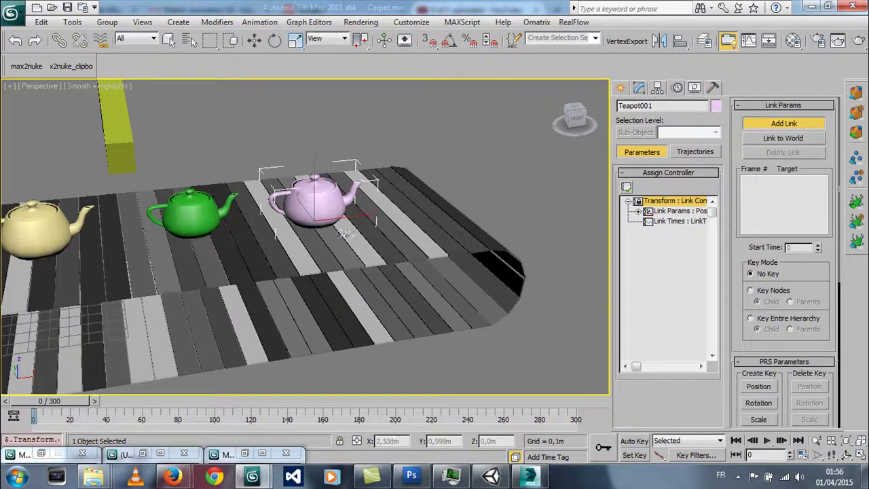
click(343, 243)
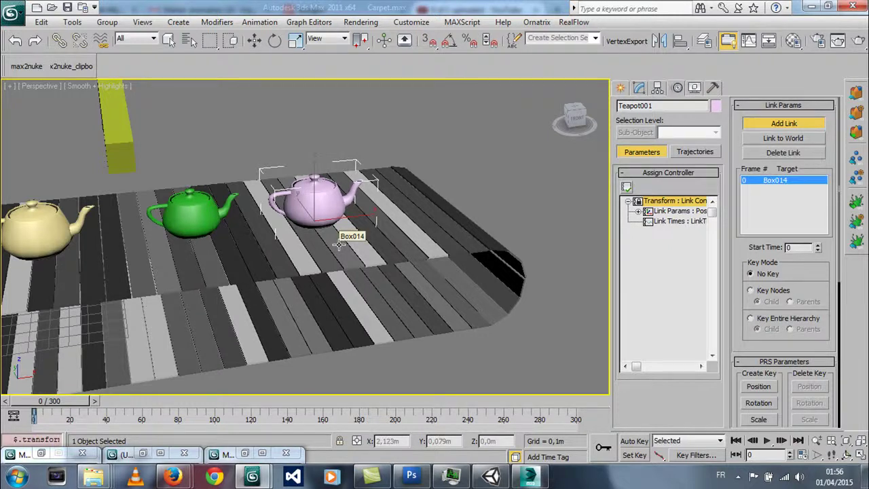
mouse_move(49, 401)
mouse_down()
mouse_move(80, 404)
mouse_move(34, 405)
mouse_up()
click(783, 123)
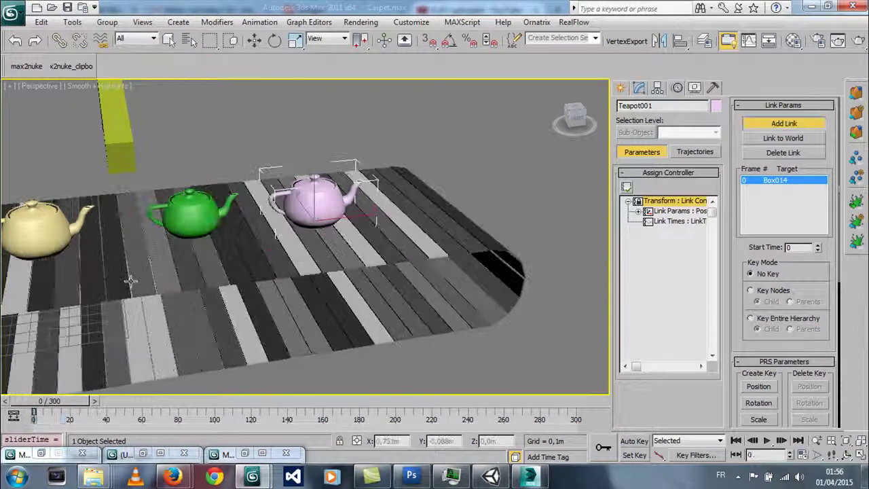
middle_drag(129, 282, 266, 280)
click(755, 125)
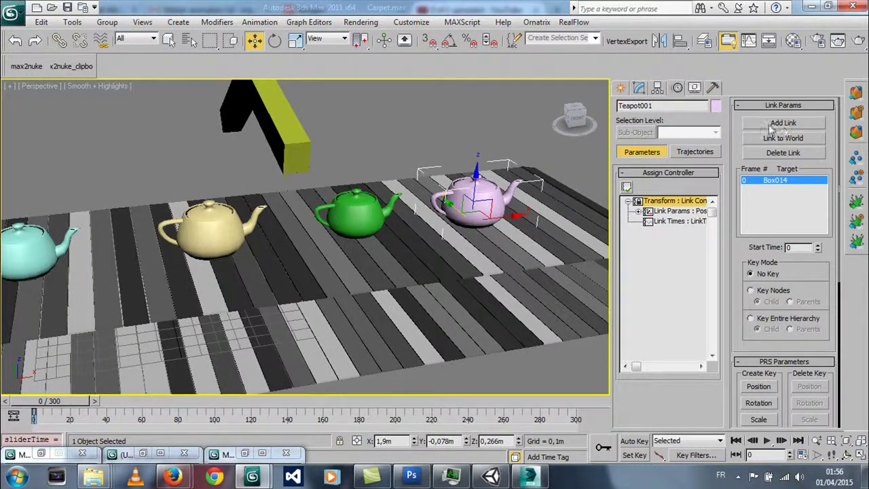
Give the green teapot a Link Constraint linked to plank Box020
click(352, 216)
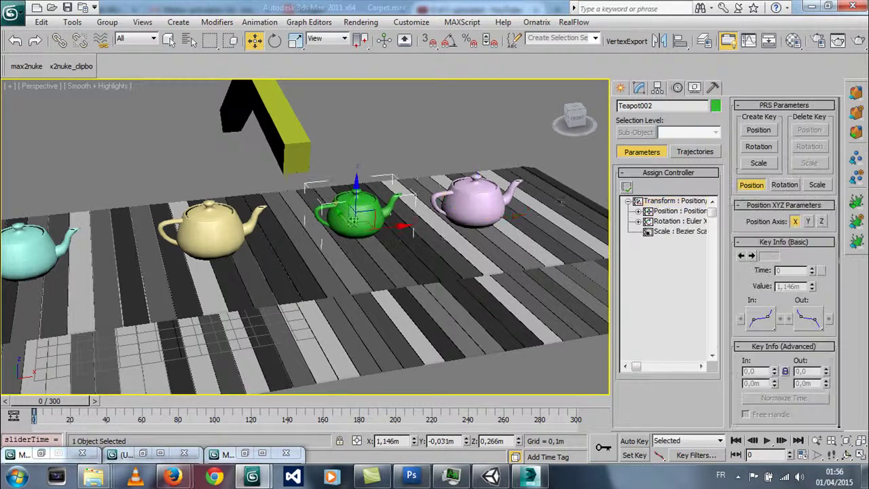
click(662, 203)
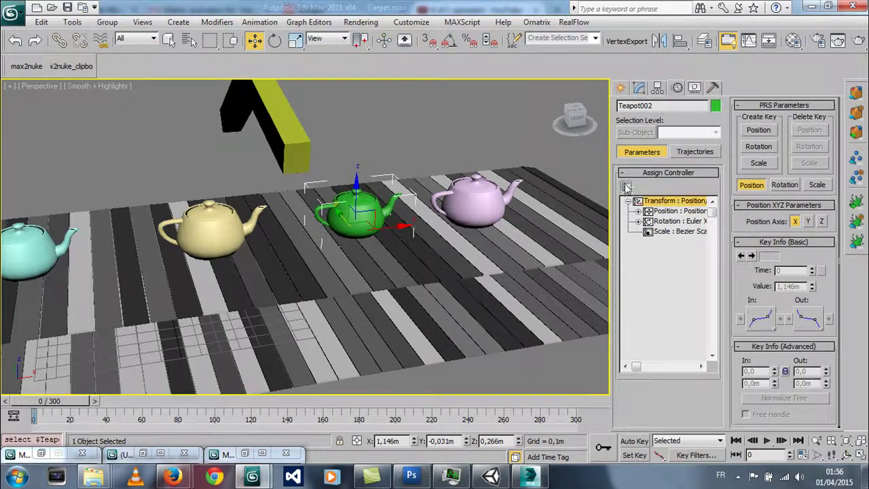
click(626, 188)
double_click(387, 164)
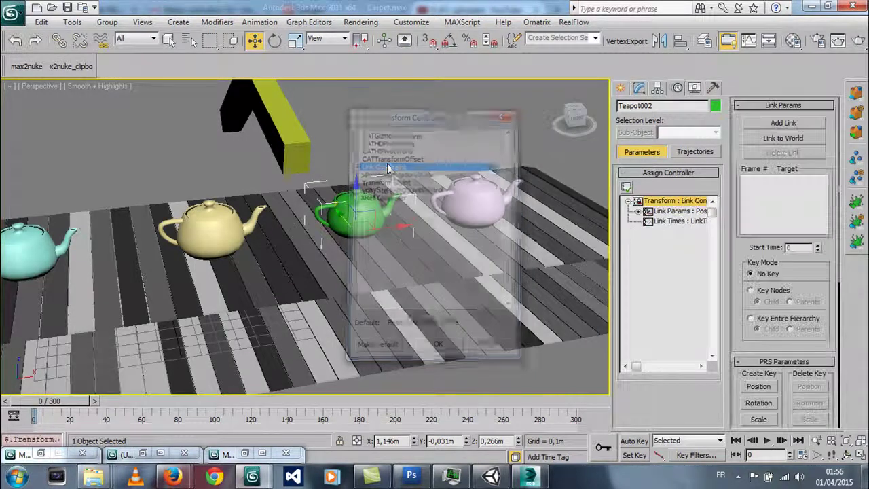
click(784, 123)
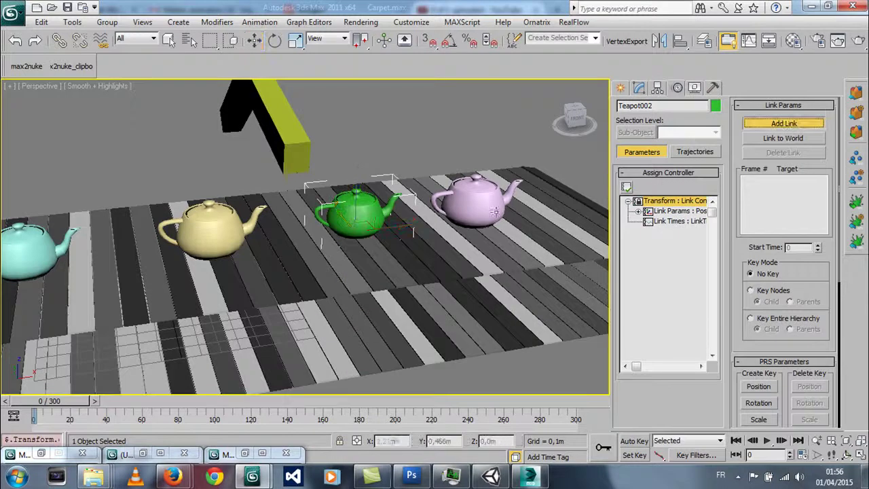
click(392, 269)
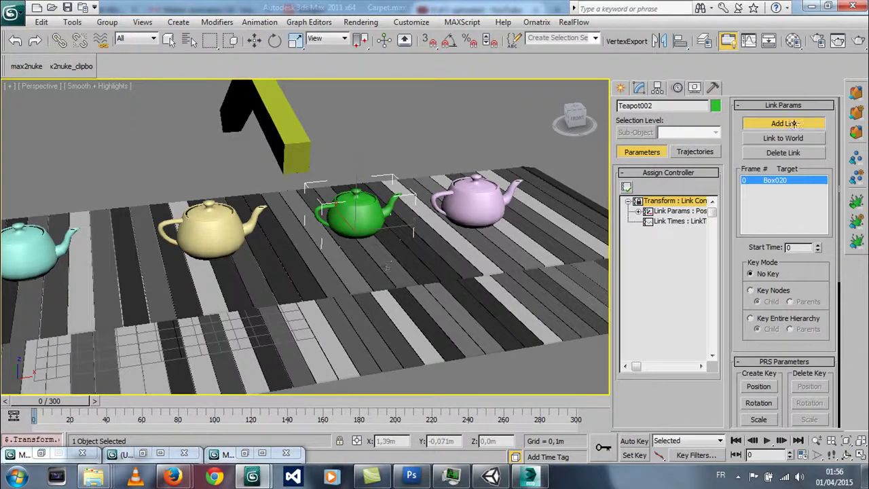
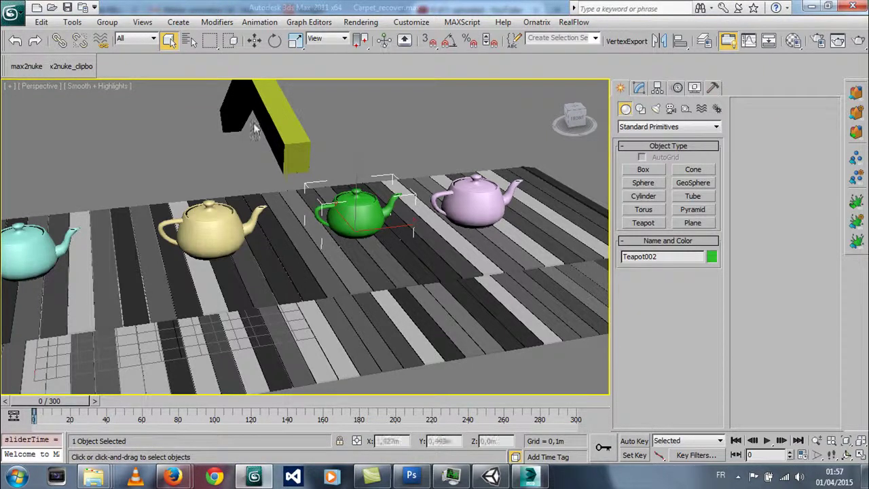
Show the green teapot's Motion settings with its Box020 link and scrub the timeline
middle_drag(338, 232, 395, 193)
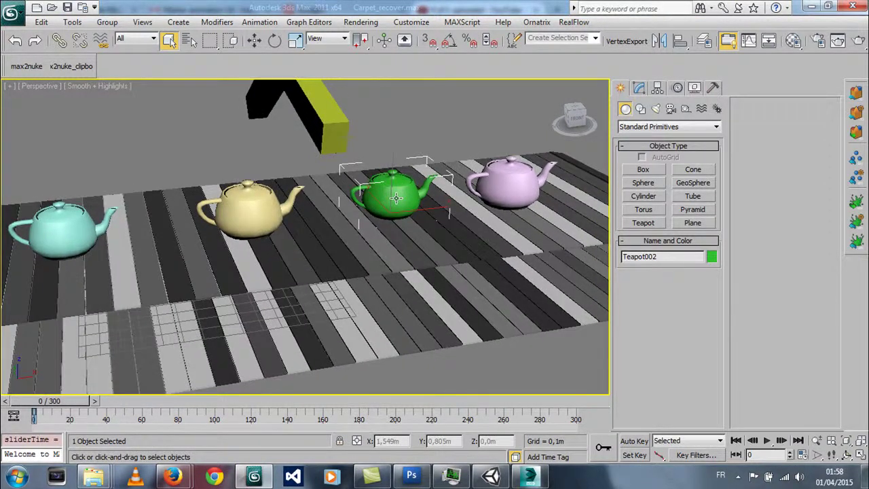
click(676, 90)
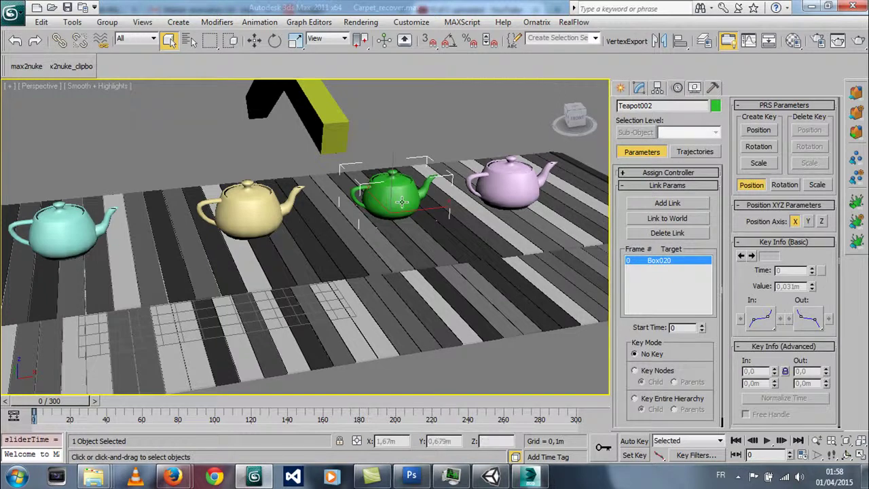
mouse_move(89, 400)
mouse_down()
mouse_move(114, 414)
mouse_move(34, 414)
mouse_up()
Reopen Carpet_recover.max from Recent Documents and select the yellow teapot Teapot003
click(13, 10)
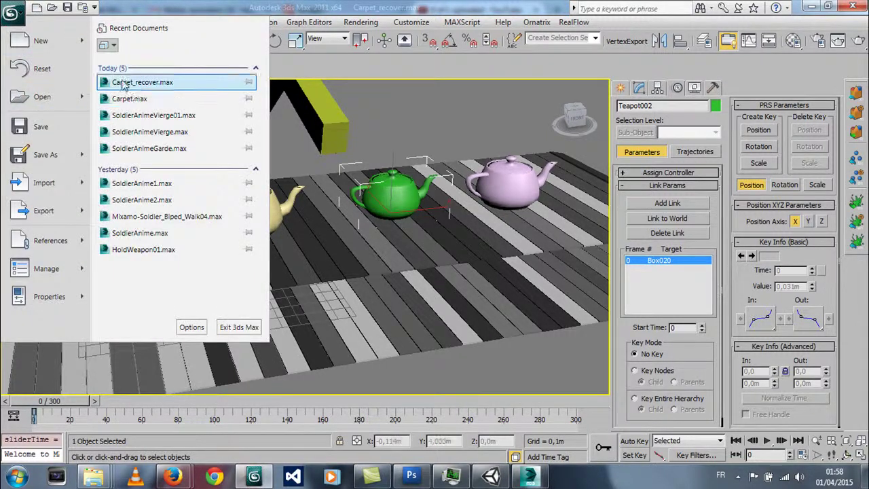
click(124, 82)
scroll(309, 245, up, 5)
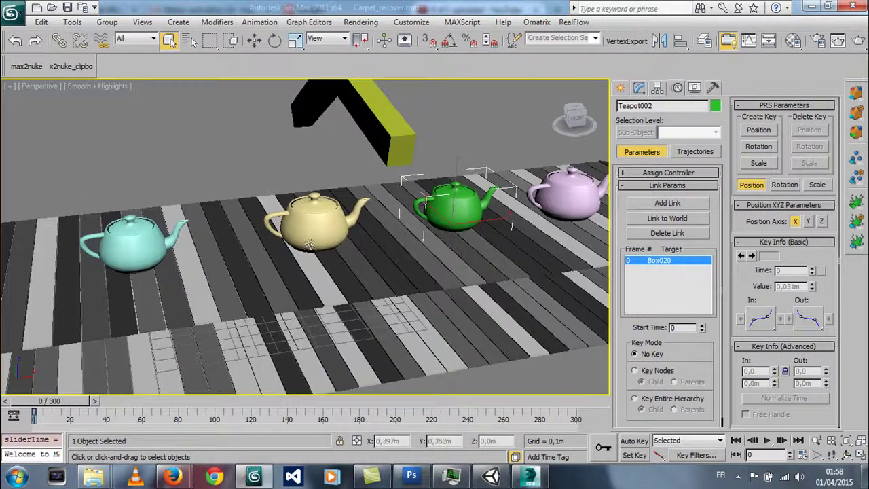
click(309, 245)
Give the yellow teapot a Link Constraint to Box027 at frame 0 and check it follows the belt
click(669, 174)
click(658, 202)
click(626, 188)
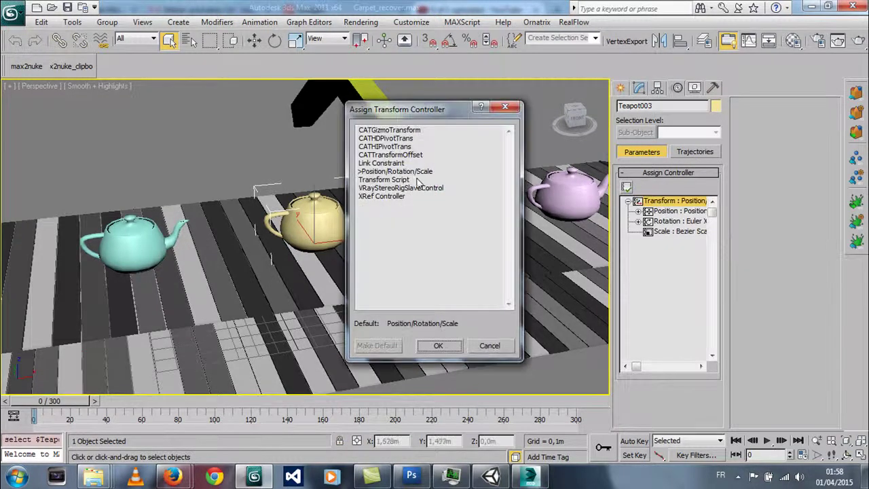
double_click(383, 163)
click(771, 123)
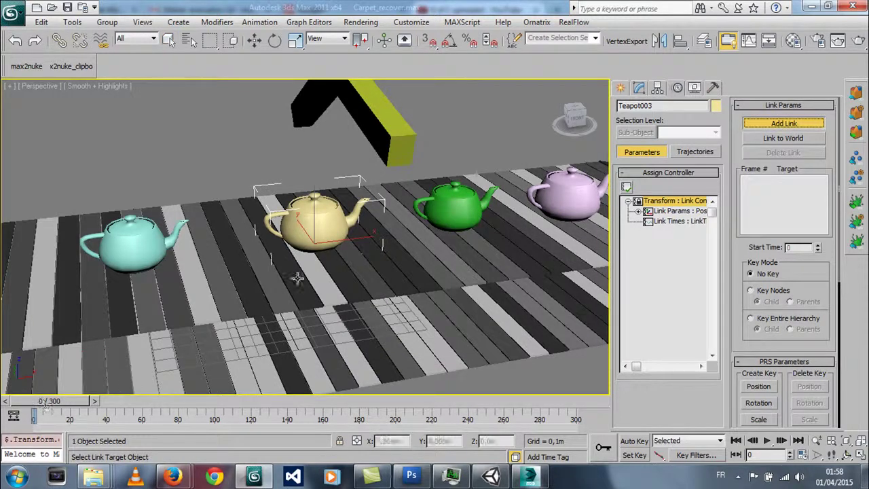
click(344, 290)
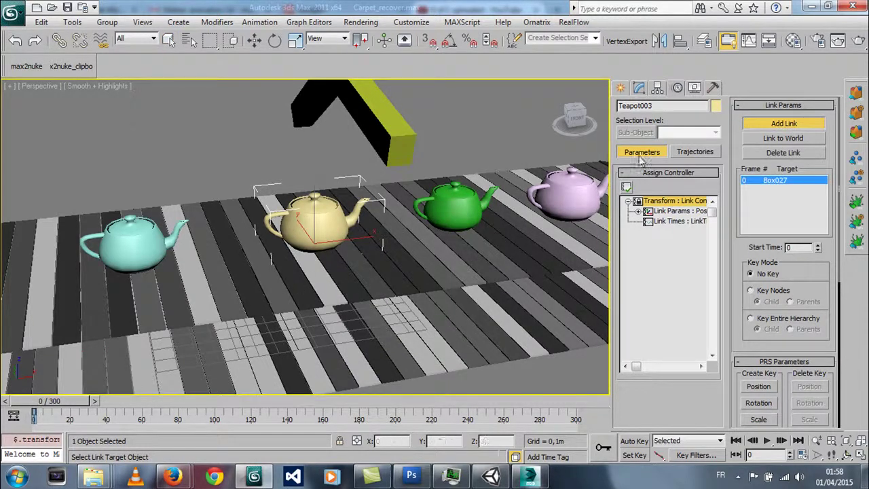
click(639, 88)
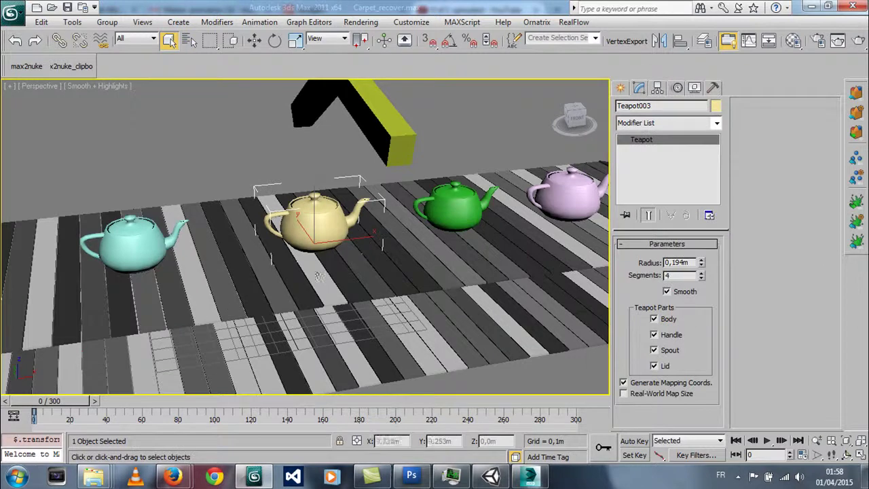
drag(61, 407, 40, 402)
Give the cyan teapot Teapot004 a Link Constraint to Box035 at frame 0
middle_drag(102, 292, 297, 292)
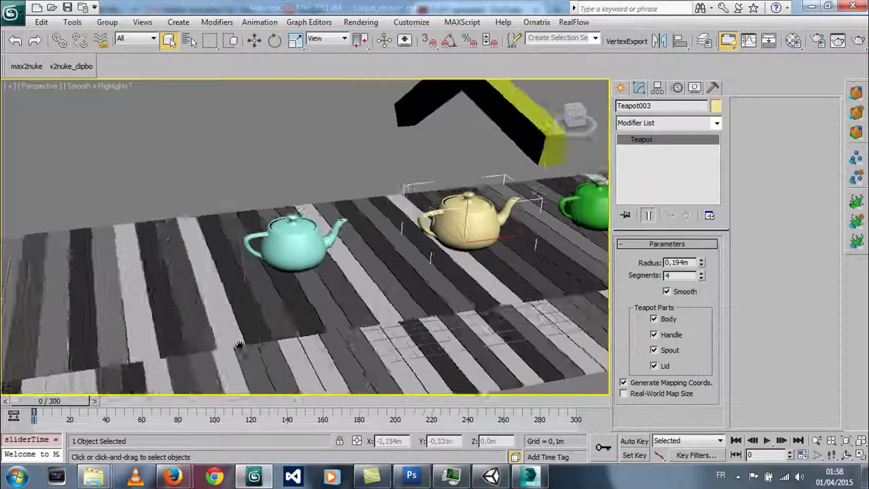
click(344, 247)
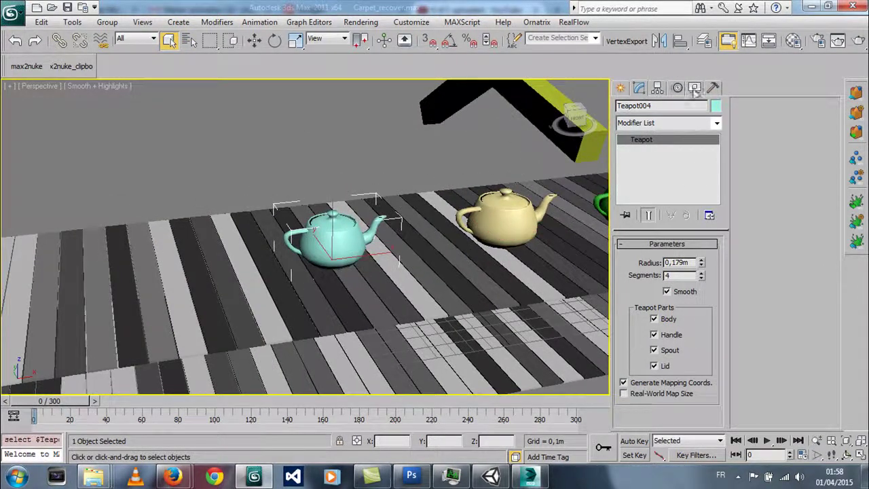
click(695, 88)
click(674, 201)
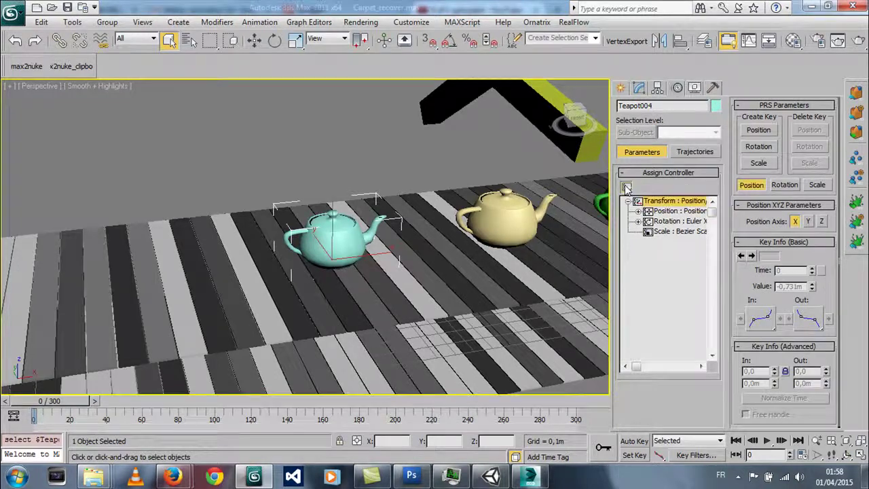
click(626, 188)
double_click(380, 163)
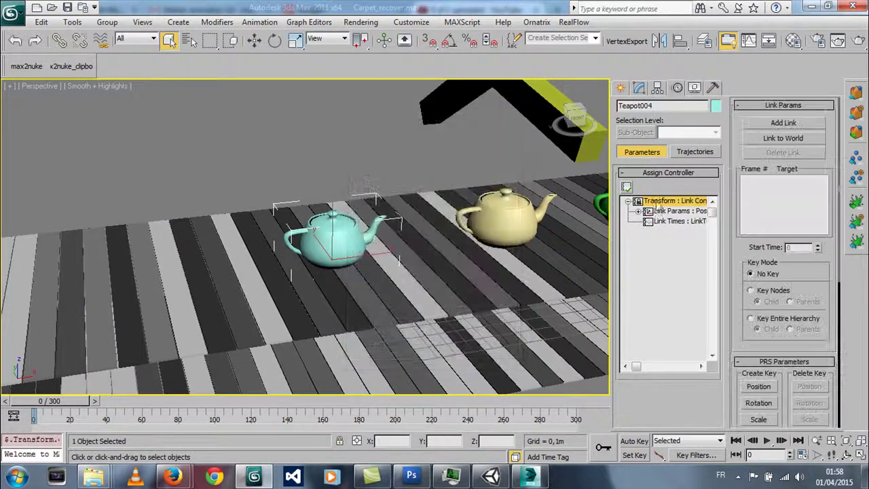
click(783, 123)
click(367, 299)
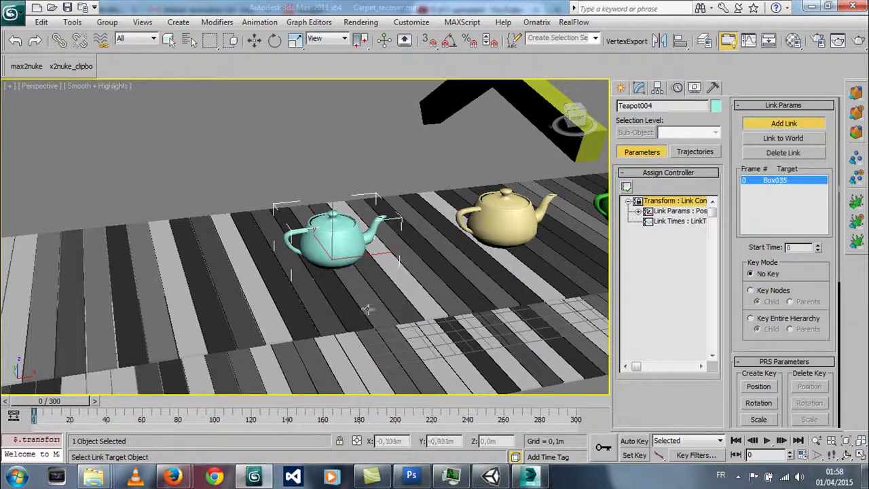
drag(68, 406, 34, 415)
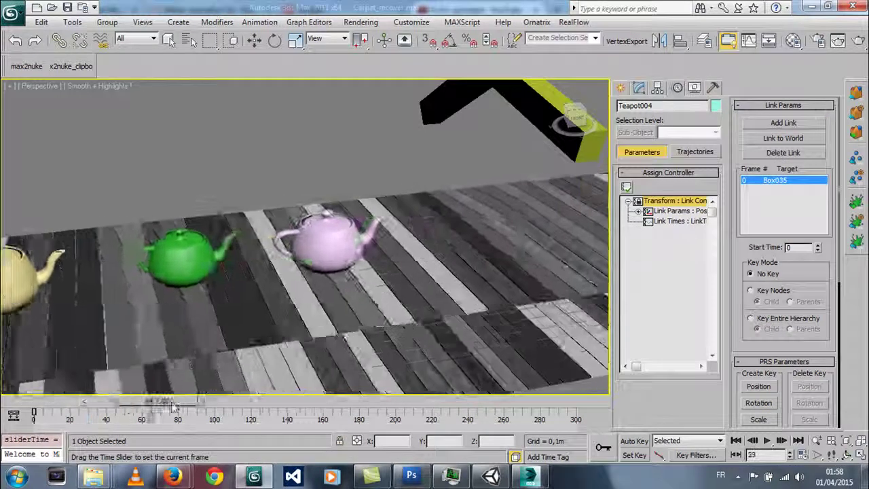
Retarget the cyan teapot's link to the arm's Box102
scroll(168, 321, down, 5)
scroll(316, 371, up, 2)
scroll(309, 360, up, 3)
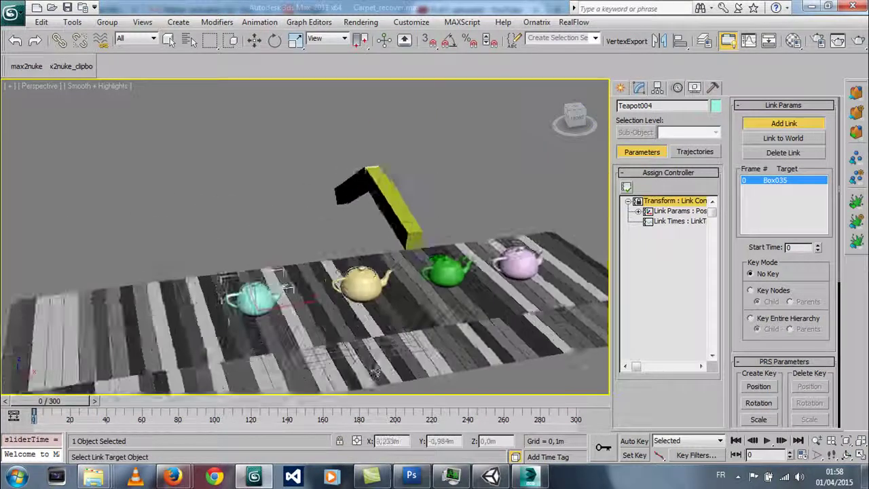
scroll(301, 349, up, 2)
alt+middle_drag(300, 348, 276, 288)
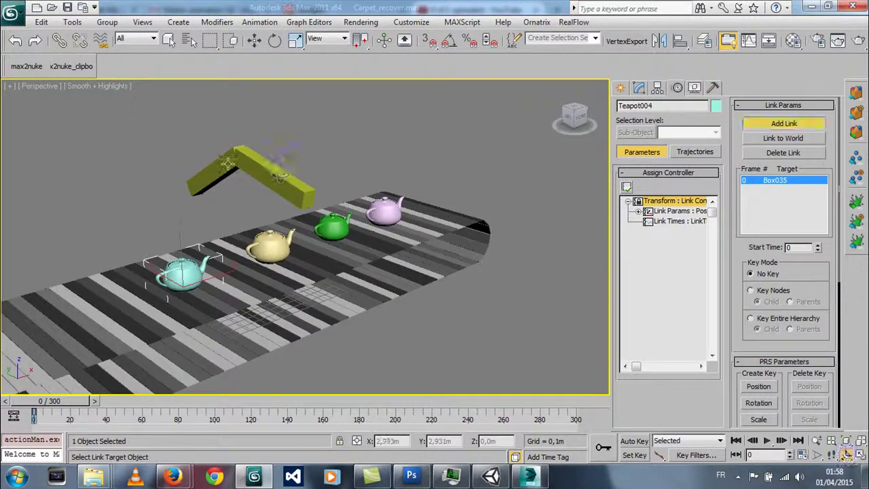
click(219, 173)
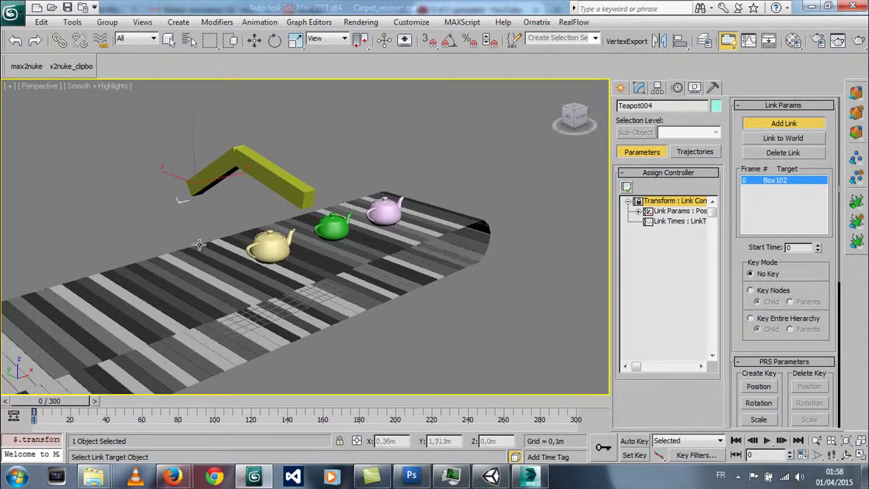
Undo the Box102 link so the cyan teapot follows Box035 again, and select Box102
click(16, 42)
click(776, 125)
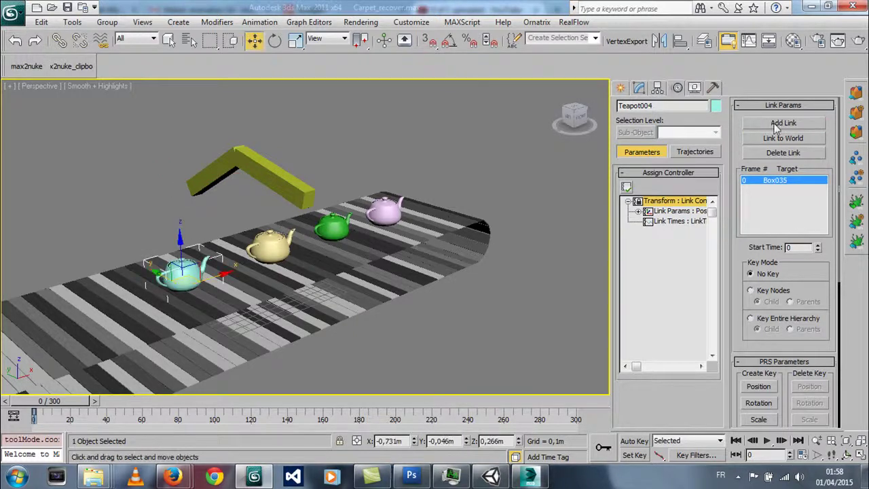
click(204, 186)
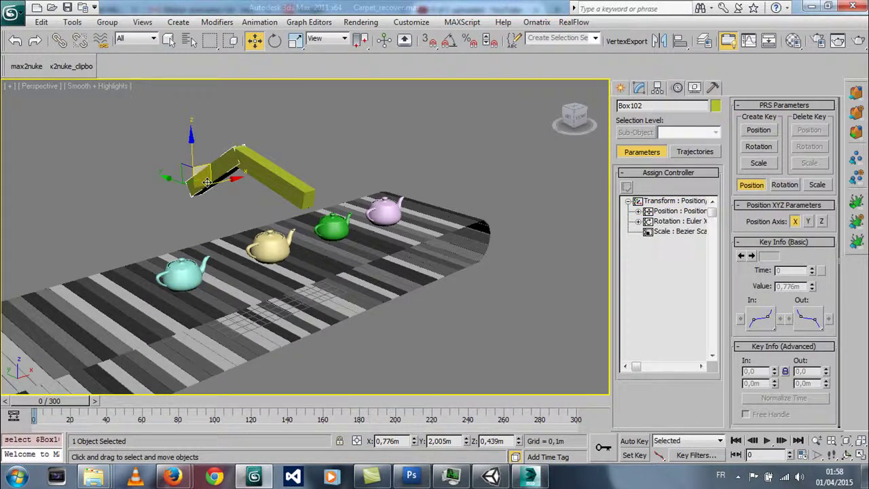
drag(57, 411, 34, 410)
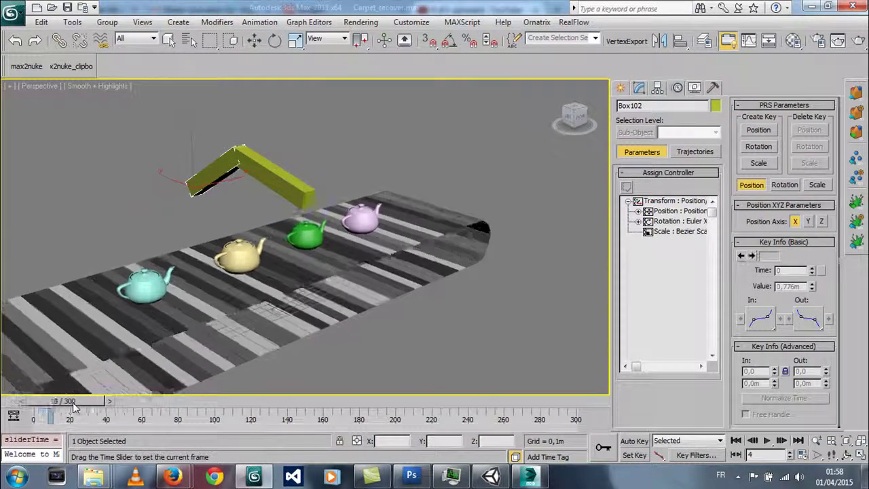
Move Box102 beside the belt to X -1.866m, Y 1.44m
drag(229, 180, 135, 212)
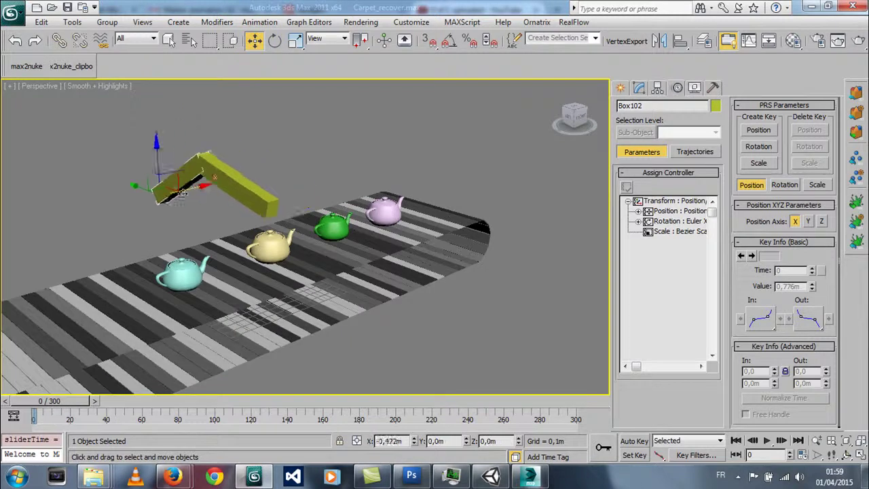
mouse_move(77, 199)
mouse_down()
mouse_move(145, 228)
mouse_move(42, 242)
mouse_up()
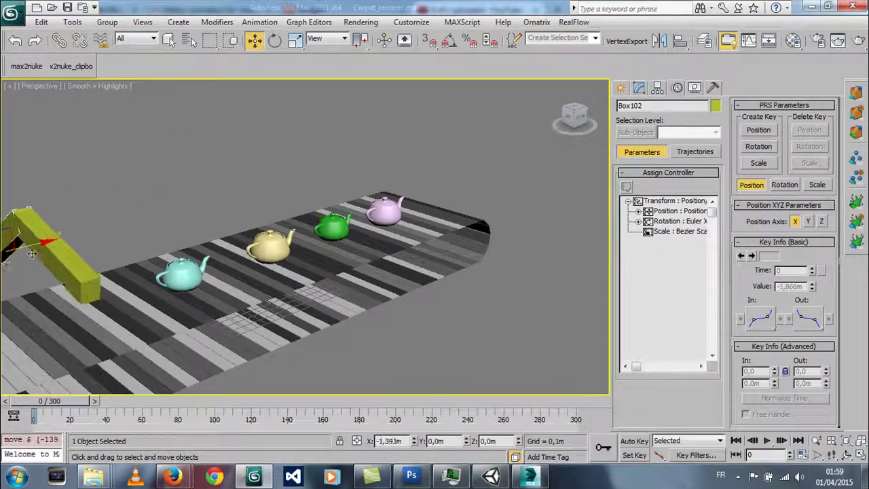
middle_drag(42, 241, 308, 247)
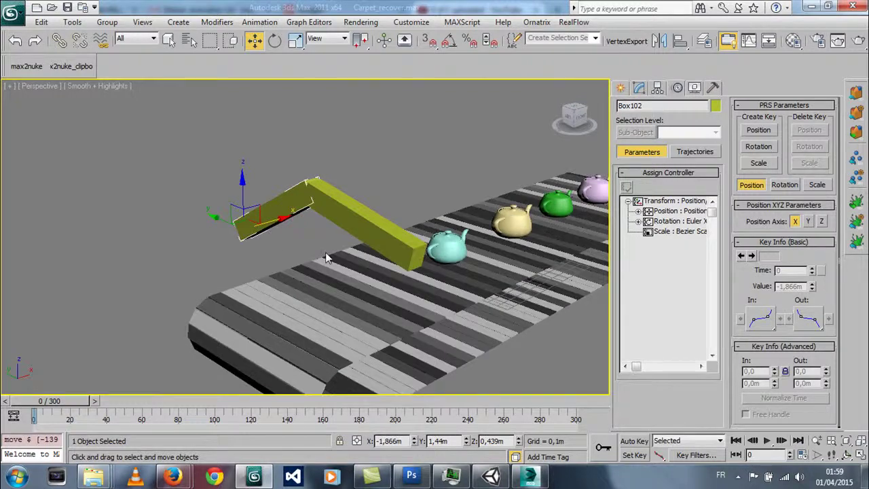
alt+middle_drag(272, 216, 305, 217)
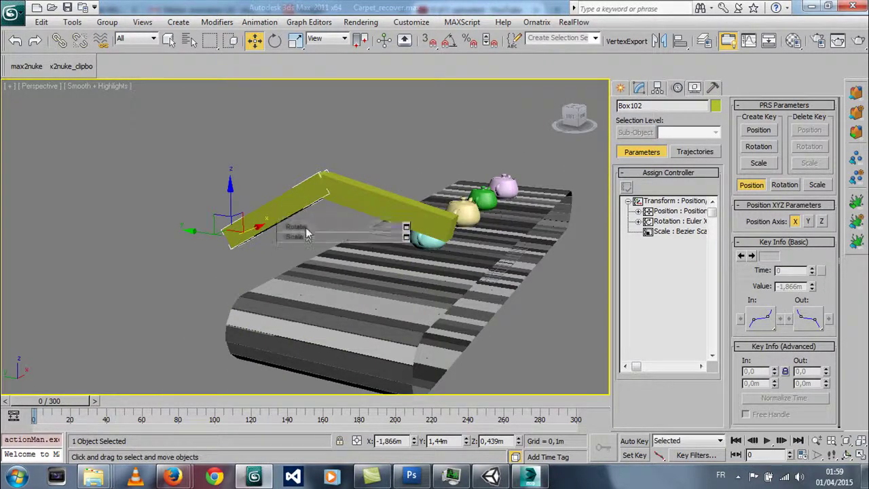
Rotate Box102 upward and turn Box103 about 54.855° on X to angle the arm
key(e)
drag(262, 205, 230, 179)
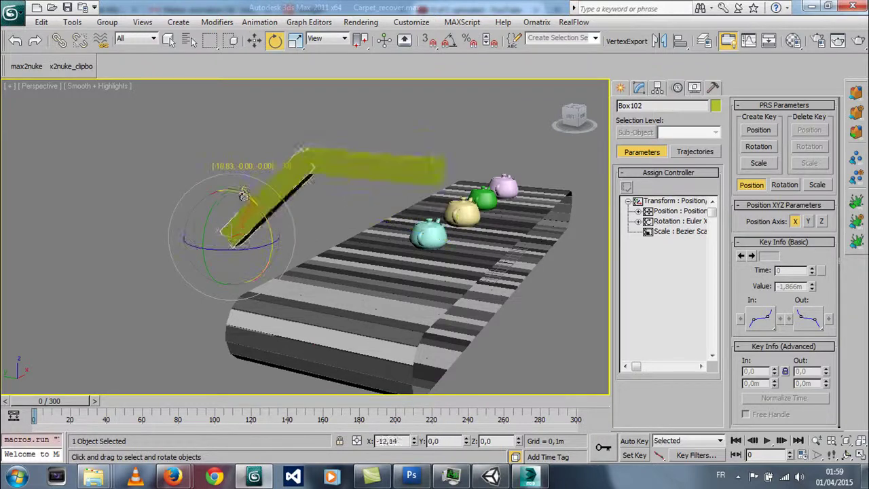
click(292, 134)
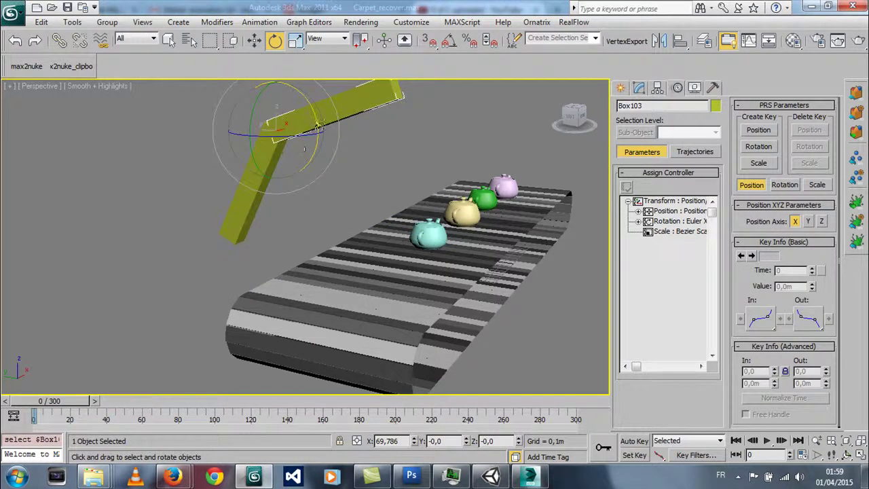
drag(299, 135, 317, 136)
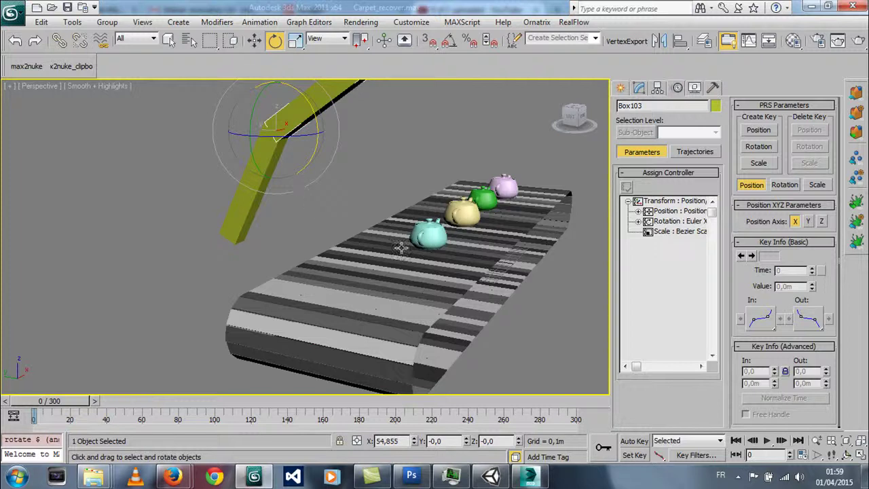
Orbit and zoom the Perspective view to frame the whole conveyor, teapots and arm
key(ctrl+r)
mouse_move(440, 333)
mouse_down()
mouse_move(274, 309)
mouse_move(272, 278)
mouse_up()
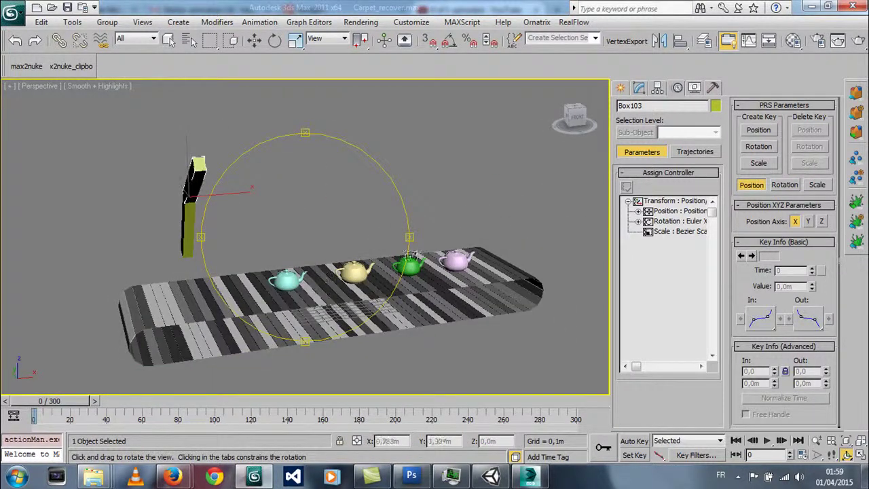
key(e)
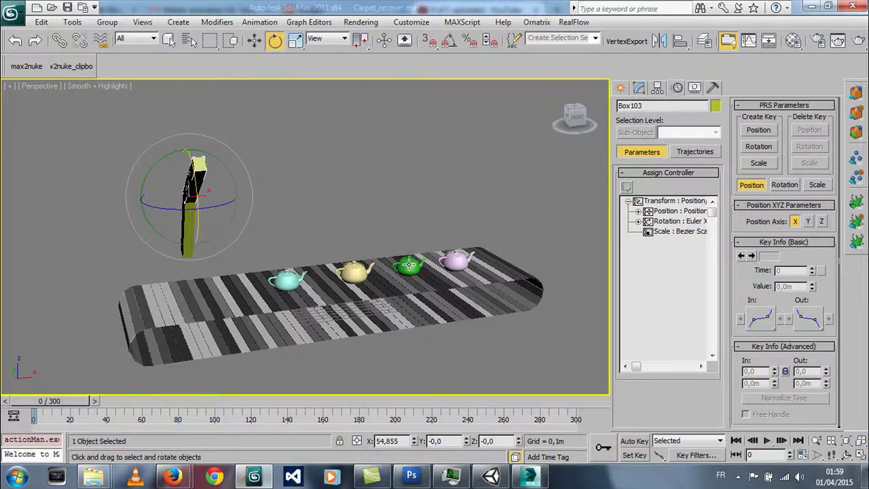
key(ctrl+r)
drag(408, 264, 330, 272)
scroll(328, 274, up, 3)
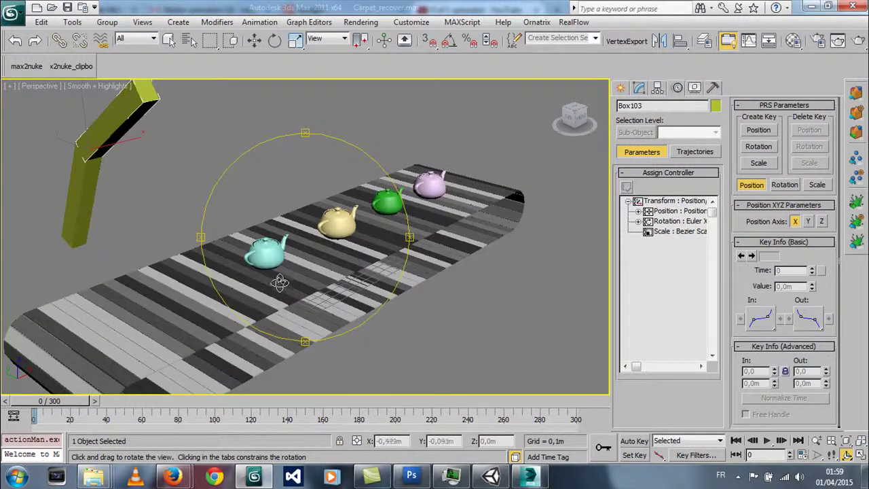
scroll(279, 283, down, 2)
drag(281, 285, 287, 272)
scroll(287, 271, down, 2)
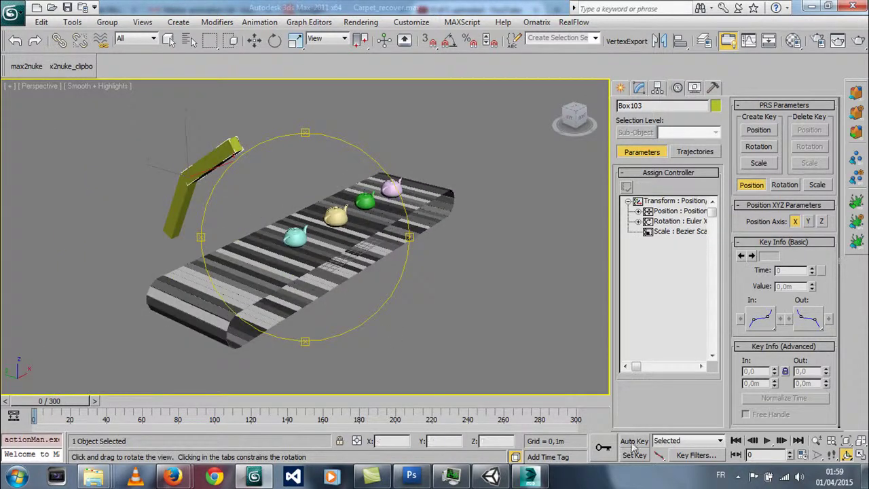
Turn on Auto Key and scrub between frames 45 and 67, orbiting to watch the teapots travel
click(632, 443)
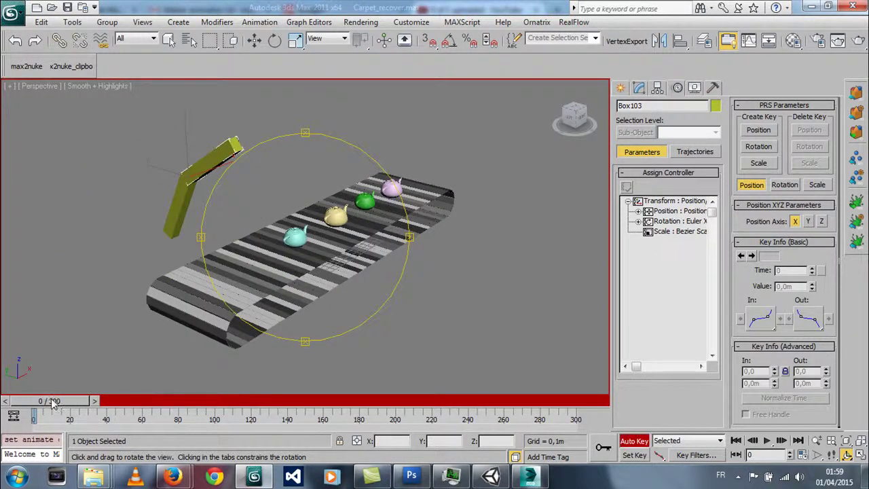
drag(54, 402, 104, 404)
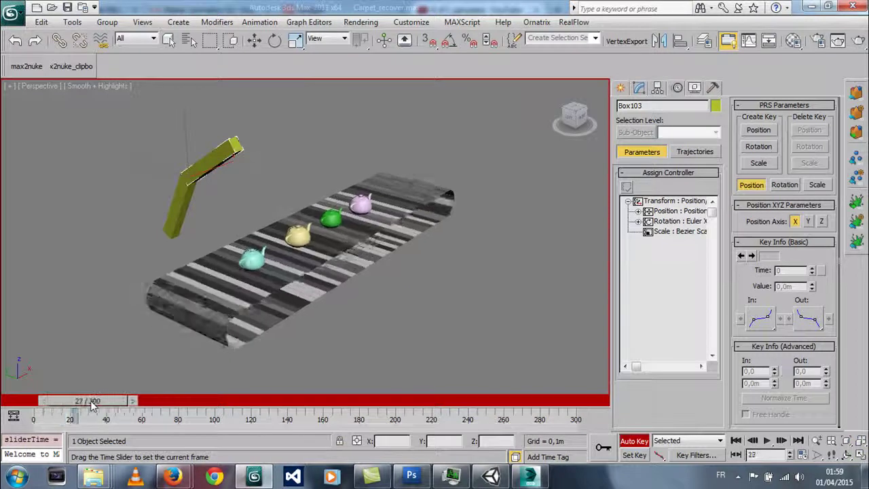
drag(104, 404, 141, 404)
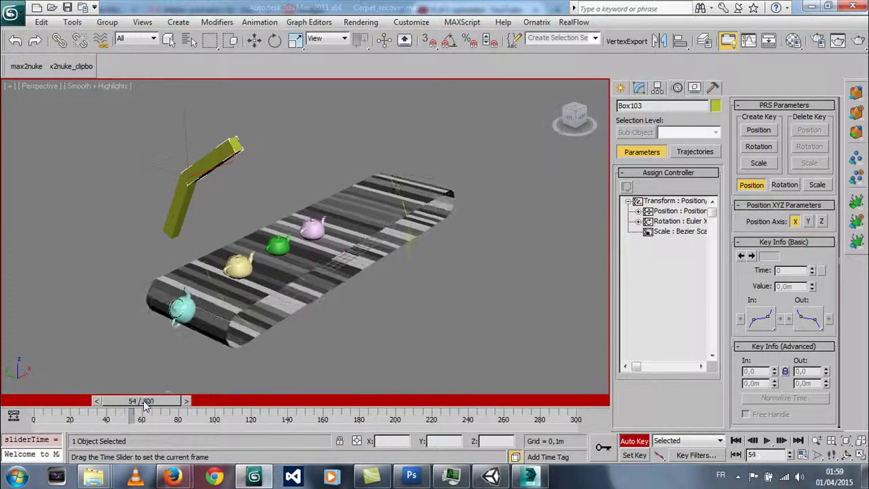
key(ctrl+r)
drag(213, 318, 339, 281)
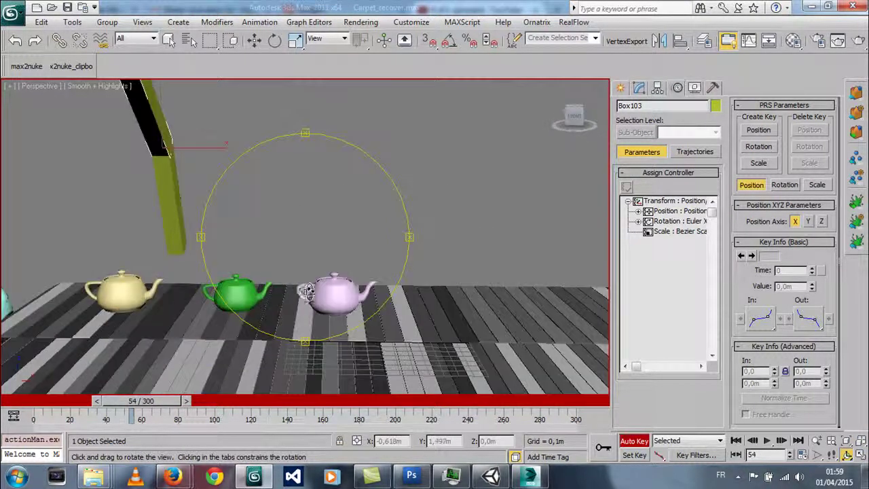
drag(132, 402, 163, 406)
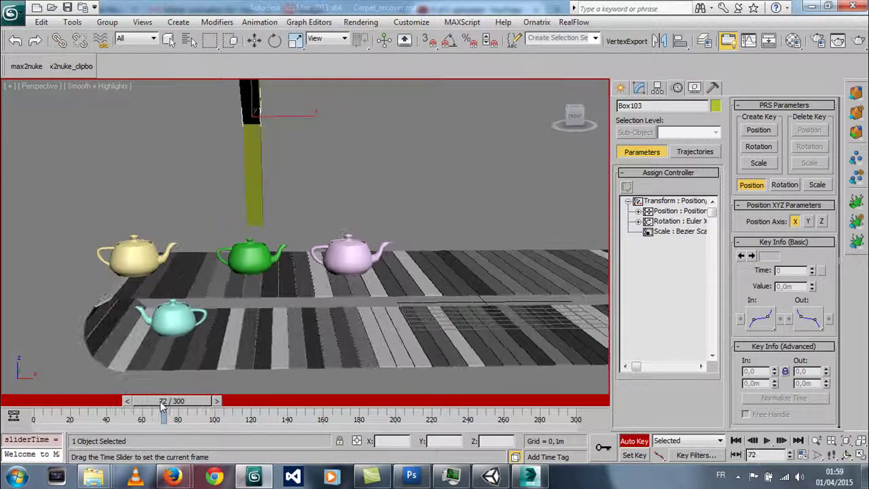
mouse_move(163, 405)
mouse_down()
mouse_move(109, 409)
mouse_move(2, 383)
mouse_up()
key(ctrl+r)
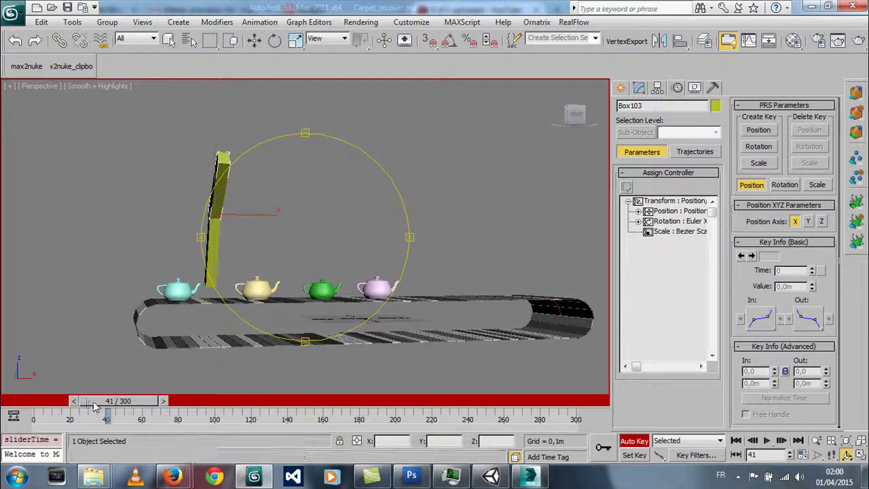
drag(120, 401, 166, 401)
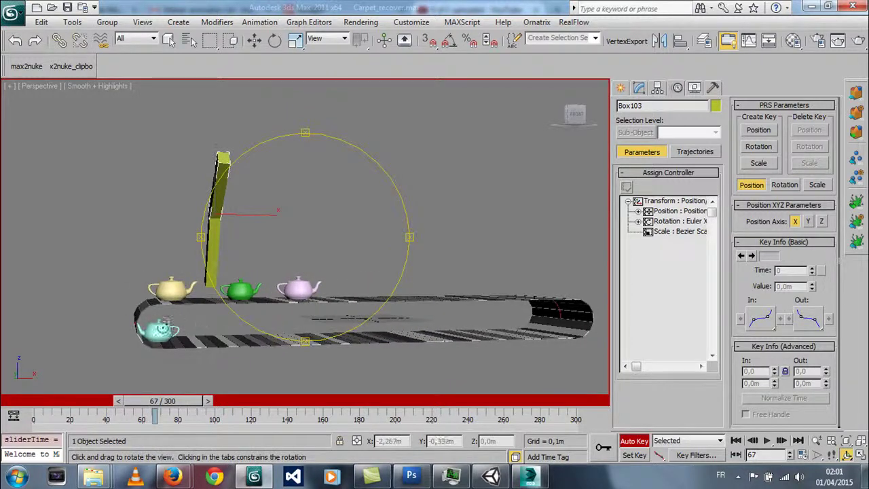
drag(299, 290, 161, 360)
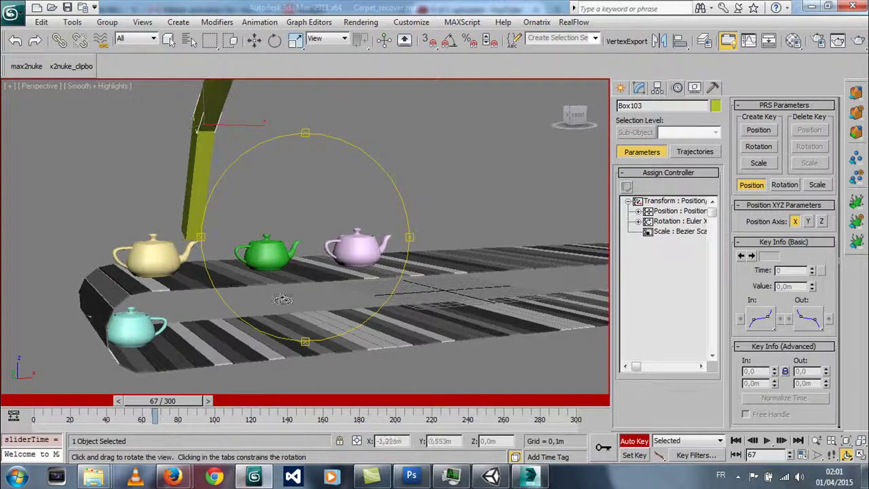
mouse_move(142, 400)
mouse_down()
mouse_move(102, 402)
mouse_move(275, 407)
mouse_move(34, 407)
mouse_up()
Turn Auto Key off at frame 0 and select the circle path Circle001 for moving
click(846, 451)
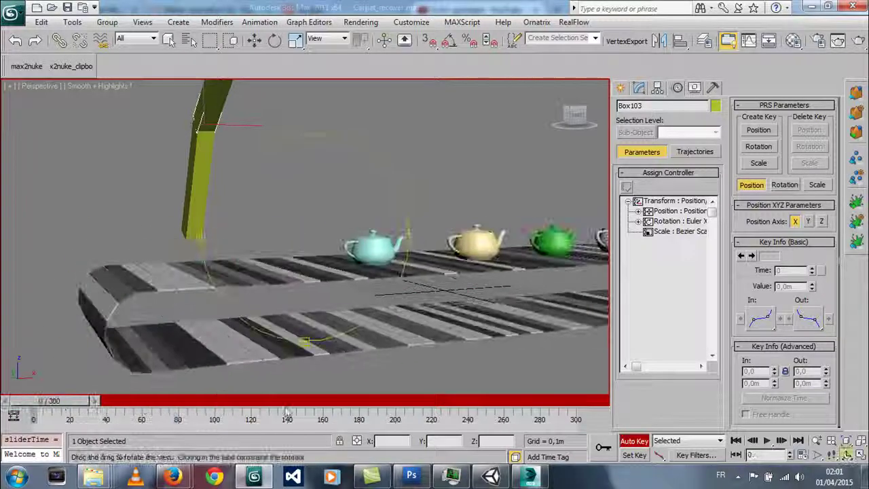
click(634, 440)
drag(416, 325, 320, 295)
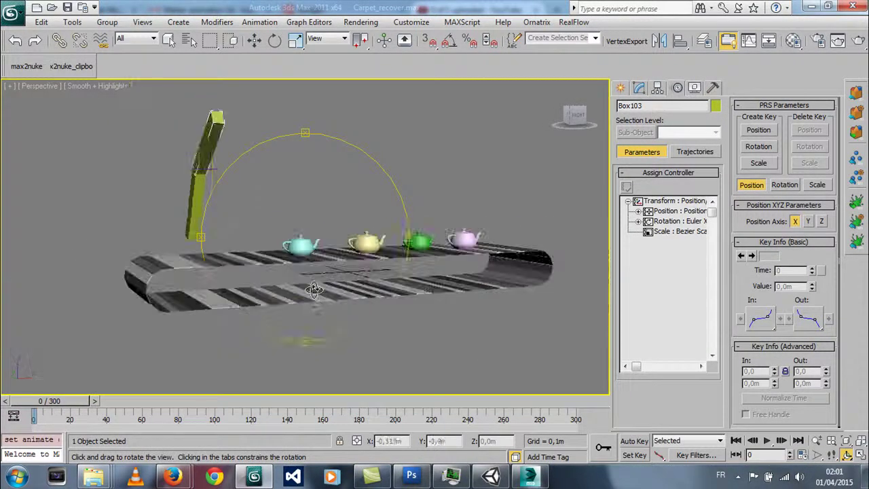
key(e)
click(516, 258)
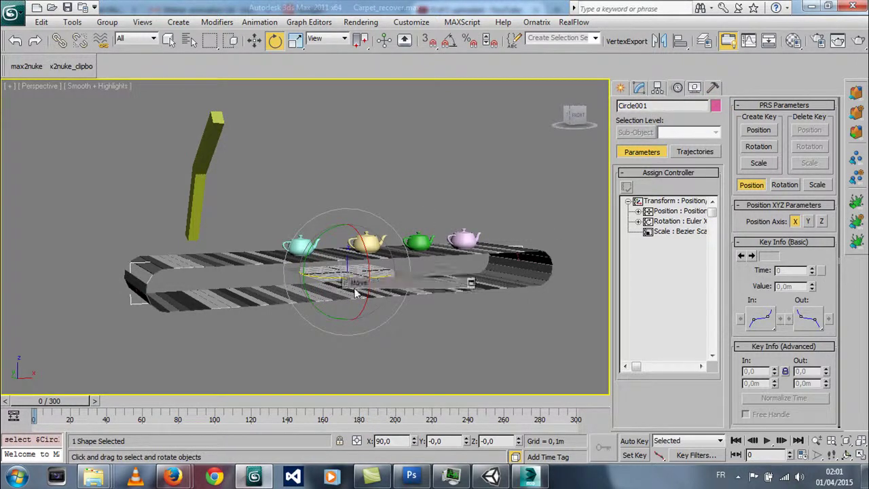
key(w)
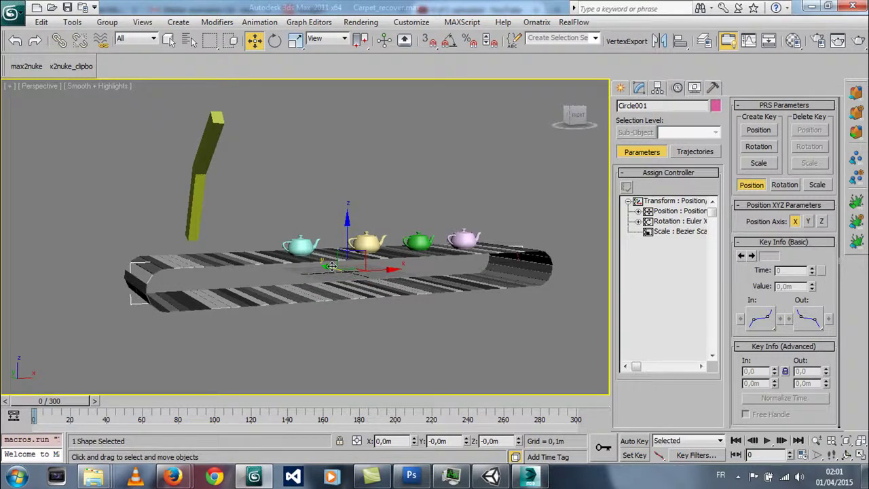
Clone Circle001 along Y as Circle002 and add an Extrude modifier to it
shift+drag(331, 266, 355, 272)
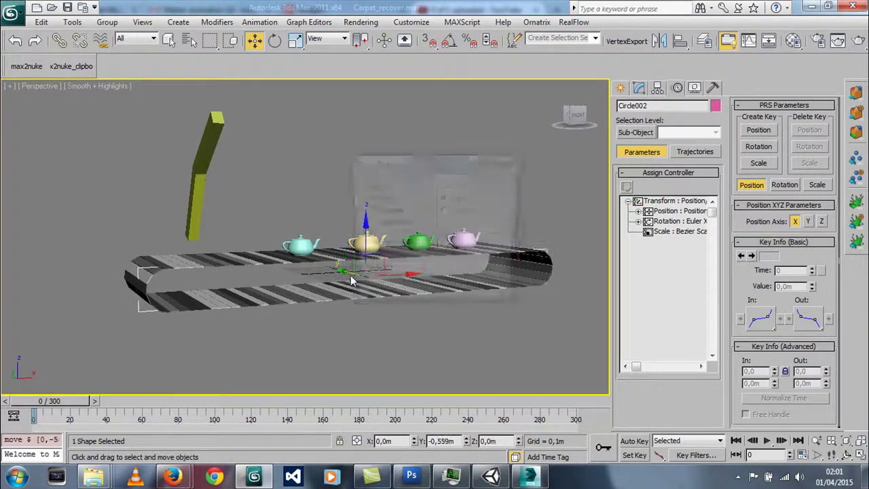
click(437, 292)
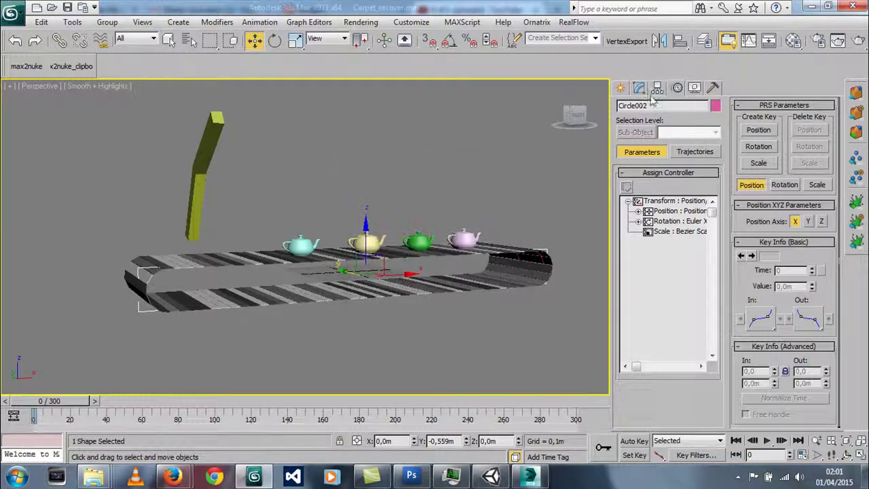
click(639, 88)
click(716, 123)
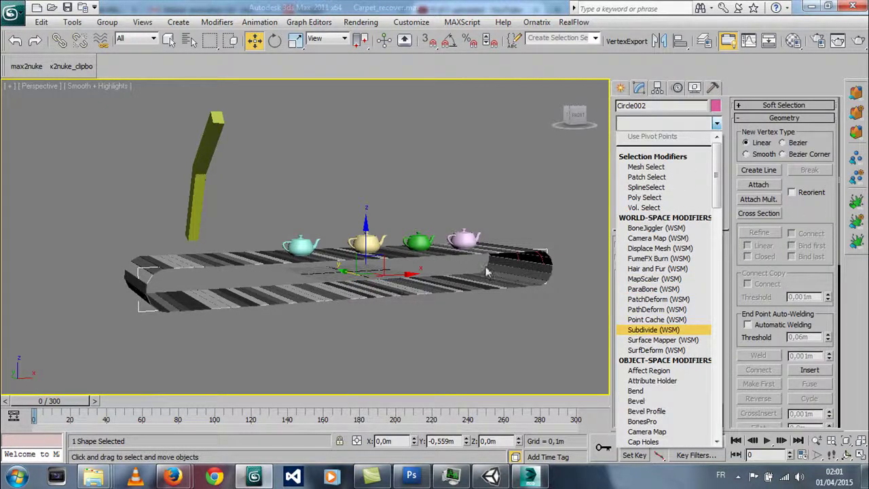
scroll(665, 418, down, 1)
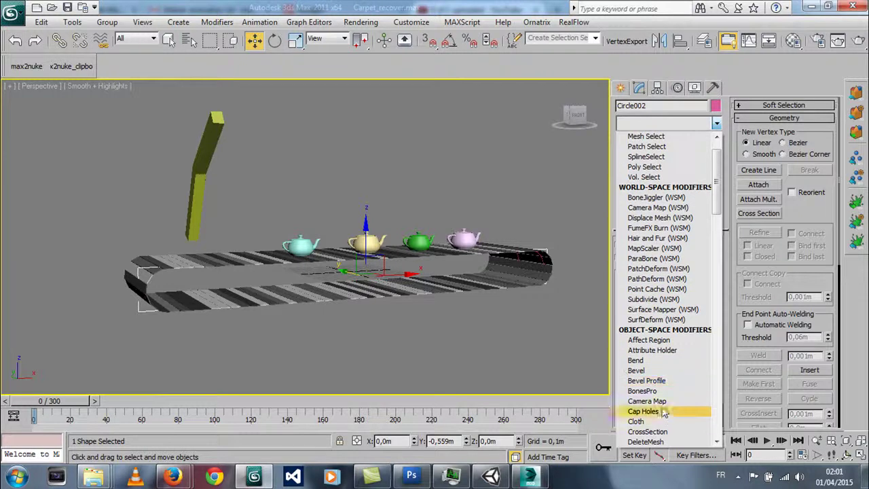
scroll(655, 411, down, 2)
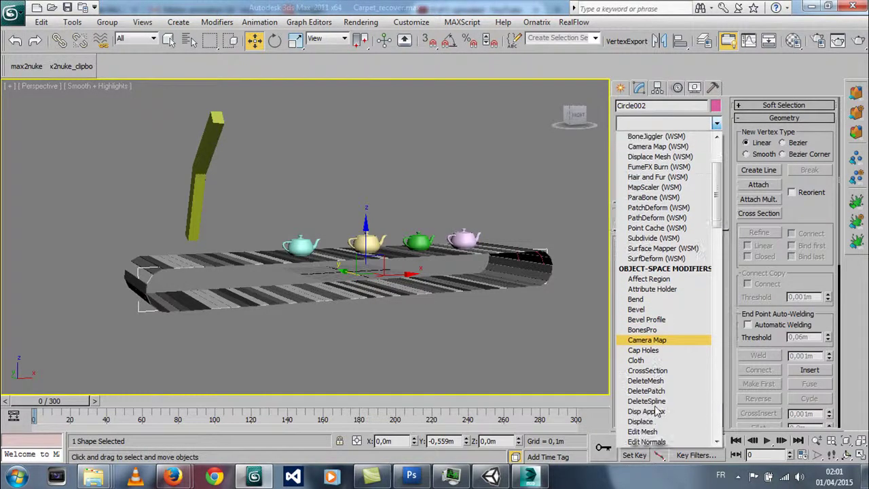
scroll(657, 414, down, 1)
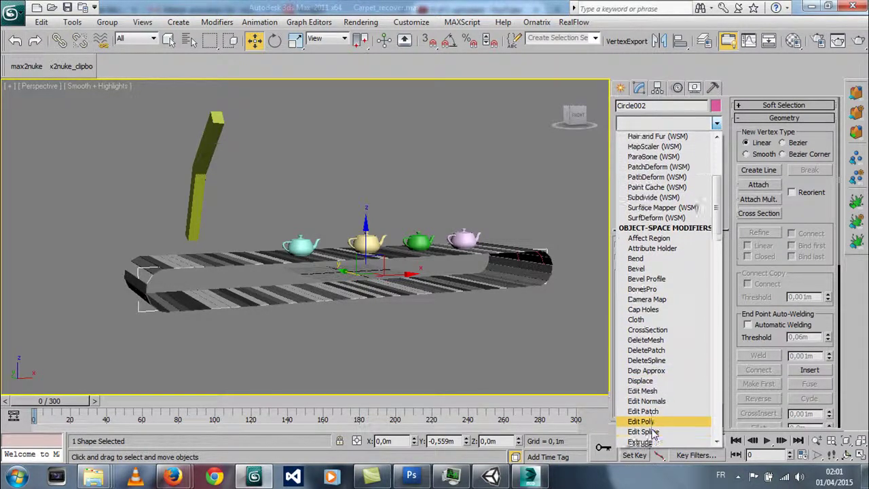
scroll(655, 422, down, 2)
click(645, 391)
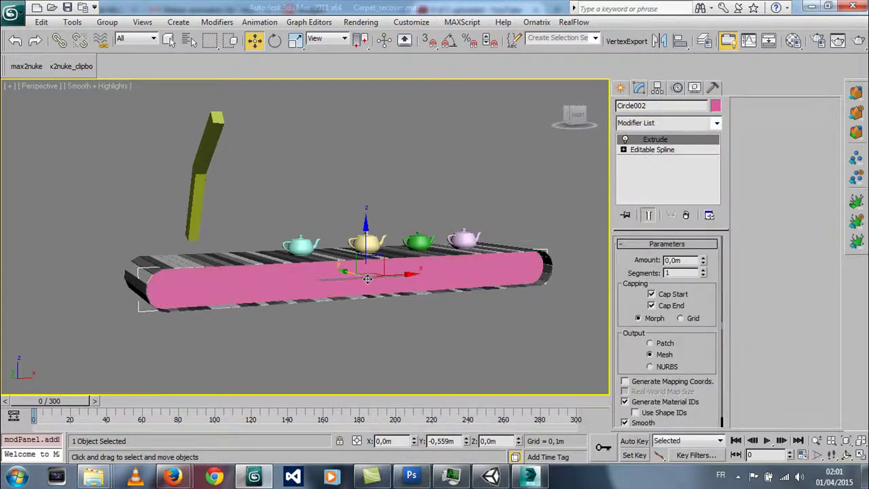
Orbit and zoom around the carpet to inspect the pink side cover
mouse_move(367, 278)
alt+middle_down()
mouse_move(324, 297)
mouse_move(328, 279)
alt+middle_up()
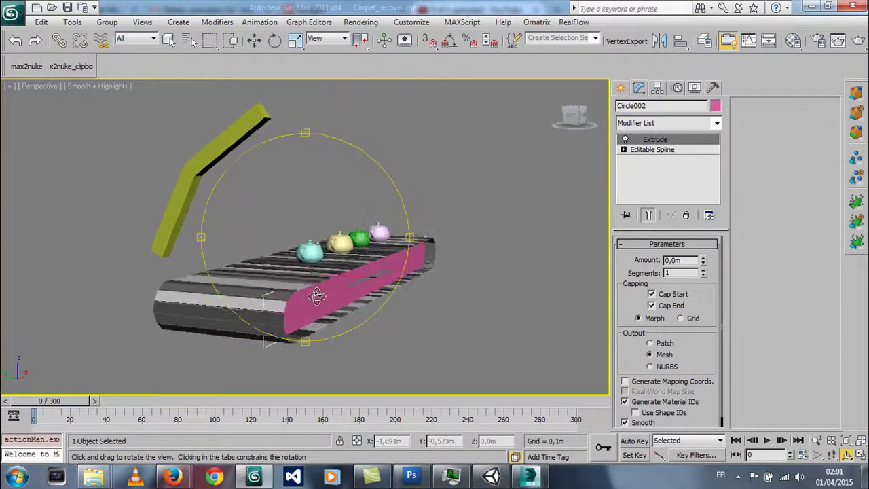
key(w)
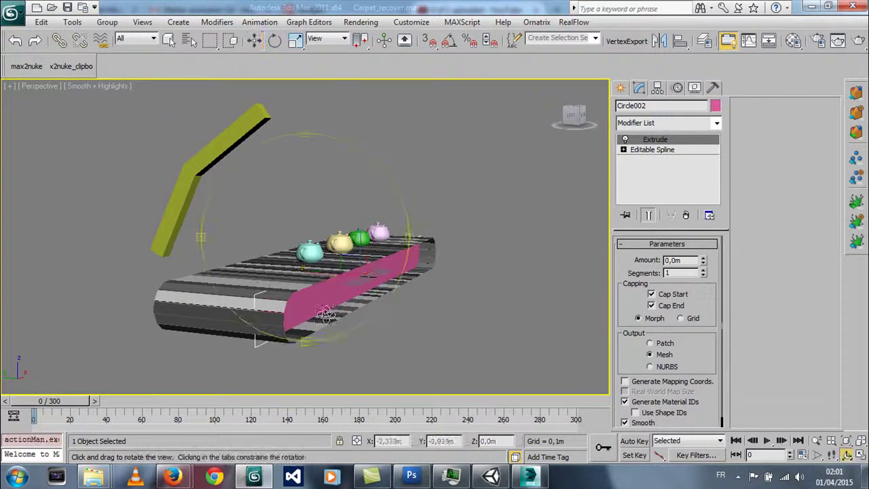
alt+middle_drag(319, 315, 258, 290)
alt+middle_drag(205, 265, 189, 298)
mouse_move(382, 247)
mouse_down()
mouse_move(346, 276)
mouse_move(303, 274)
mouse_up()
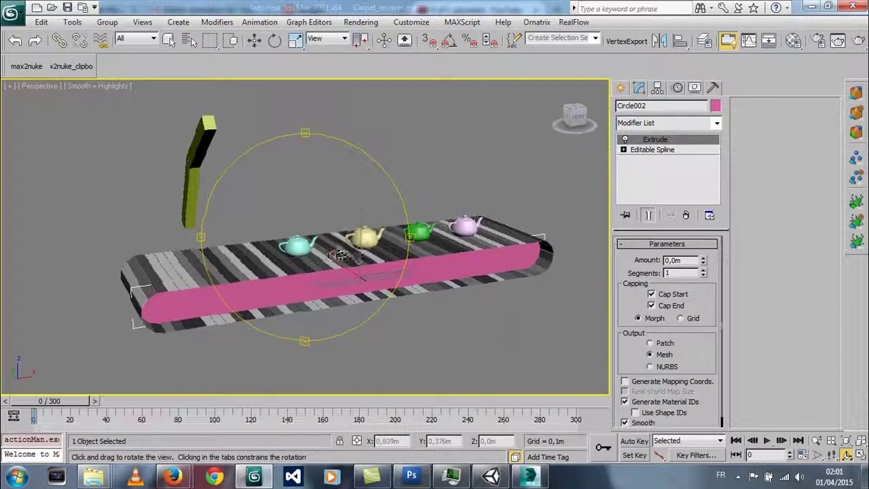
scroll(303, 274, up, 3)
drag(329, 267, 298, 304)
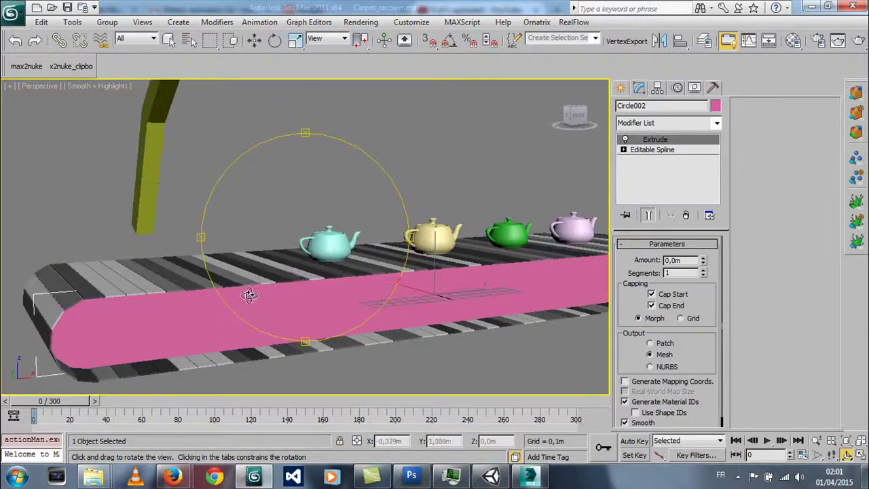
Scrub the timeline through frames 147, 104, 300 and 267 to preview the teapots
mouse_move(51, 401)
mouse_down()
mouse_move(343, 406)
mouse_move(216, 406)
mouse_up()
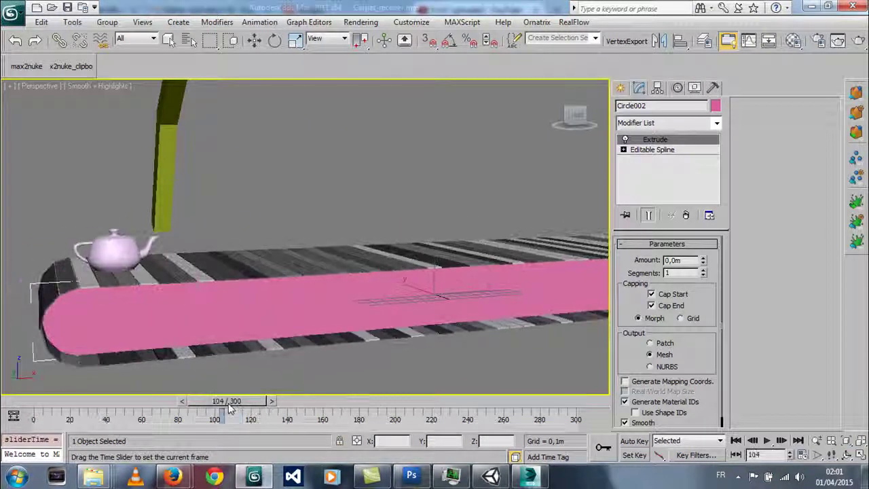
mouse_move(340, 258)
mouse_down()
mouse_move(361, 254)
mouse_move(342, 256)
mouse_up()
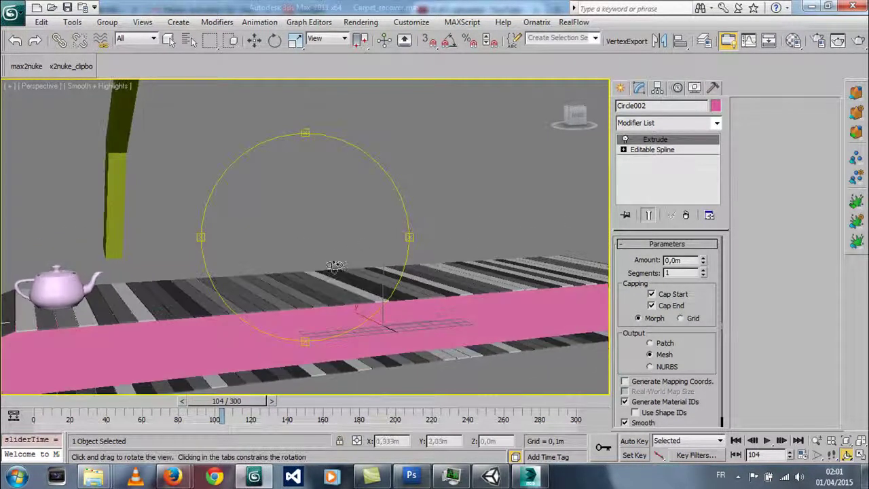
drag(183, 405, 588, 408)
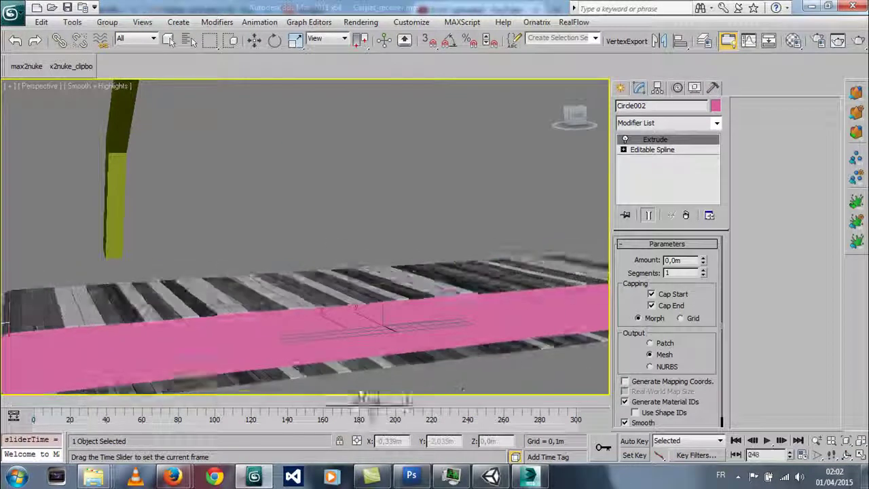
drag(588, 408, 517, 407)
mouse_move(419, 339)
mouse_down()
mouse_move(316, 234)
mouse_move(333, 238)
mouse_move(254, 300)
mouse_move(266, 280)
mouse_up()
drag(307, 211, 290, 274)
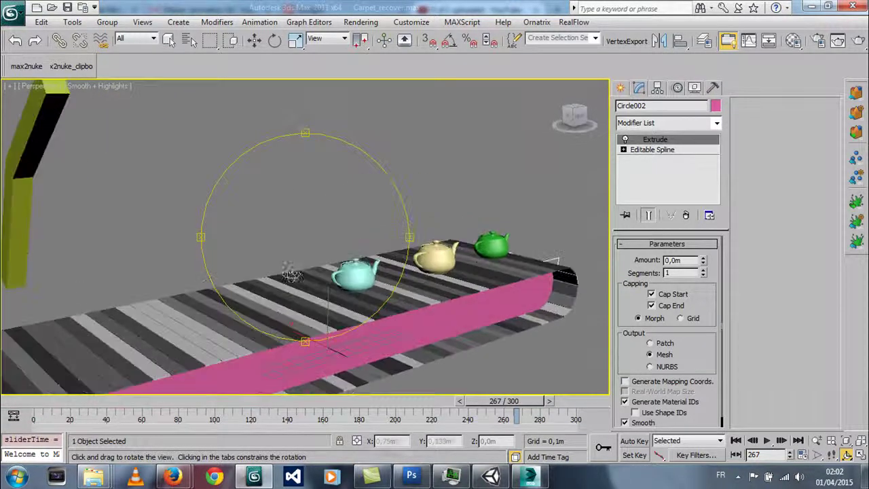
mouse_move(313, 302)
mouse_down()
mouse_move(336, 278)
mouse_move(526, 352)
mouse_up()
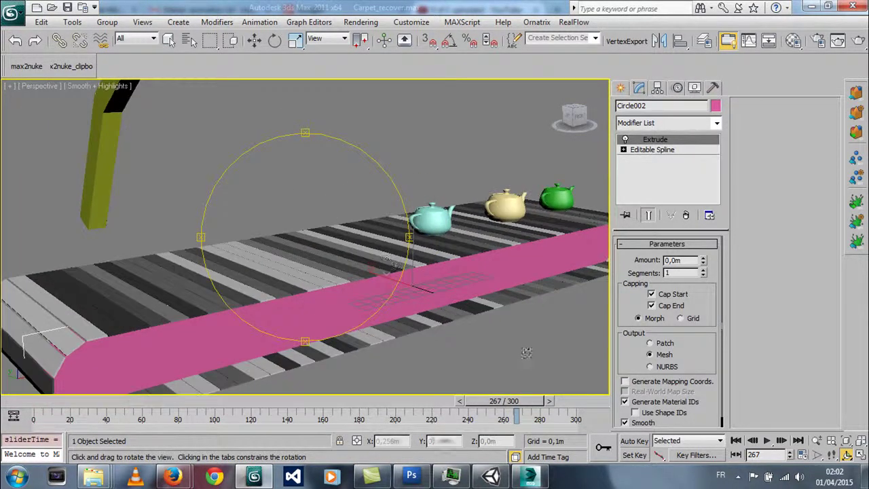
Turn Auto Key back on and set the time slider to frame 58
click(634, 441)
mouse_move(361, 265)
mouse_down()
mouse_move(348, 252)
mouse_move(358, 306)
mouse_up()
key(w)
drag(69, 401, 167, 401)
Tilt the yellow post Box102 and Shift-rotate it to clone a second arm segment, Box103
key(e)
drag(289, 297, 145, 289)
key(w)
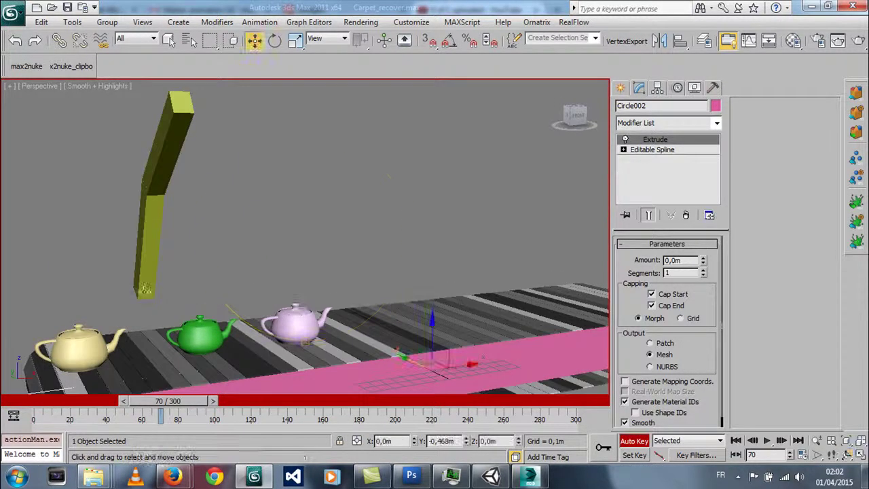
click(144, 285)
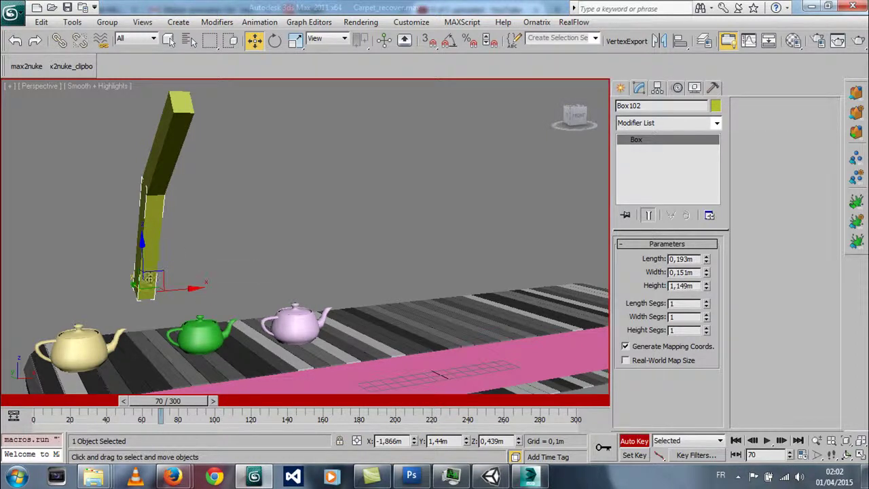
key(e)
drag(145, 269, 158, 311)
mouse_move(188, 264)
shift+mouse_down()
mouse_move(178, 246)
mouse_move(177, 265)
mouse_move(351, 284)
mouse_move(146, 306)
shift+mouse_up()
Rotate Box102 up and Box103 down into an inverted V over the green teapot
key(ctrl+r)
right_click(145, 306)
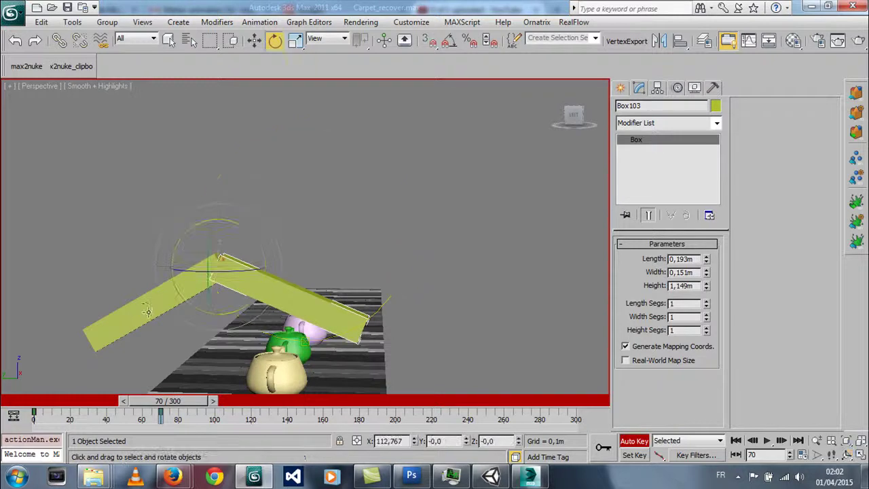
click(182, 290)
mouse_move(127, 309)
mouse_down()
mouse_move(123, 267)
mouse_move(124, 302)
mouse_up()
click(233, 265)
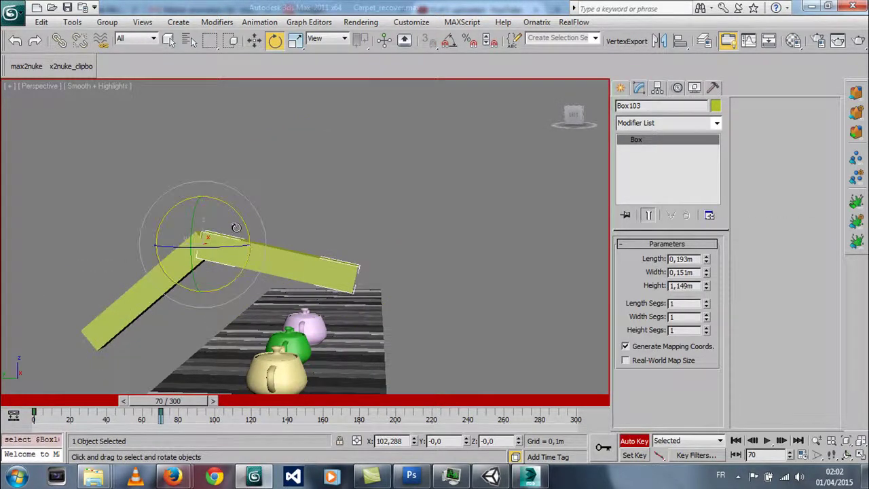
mouse_move(244, 224)
mouse_down()
mouse_move(252, 256)
mouse_move(238, 281)
mouse_up()
key(ctrl+r)
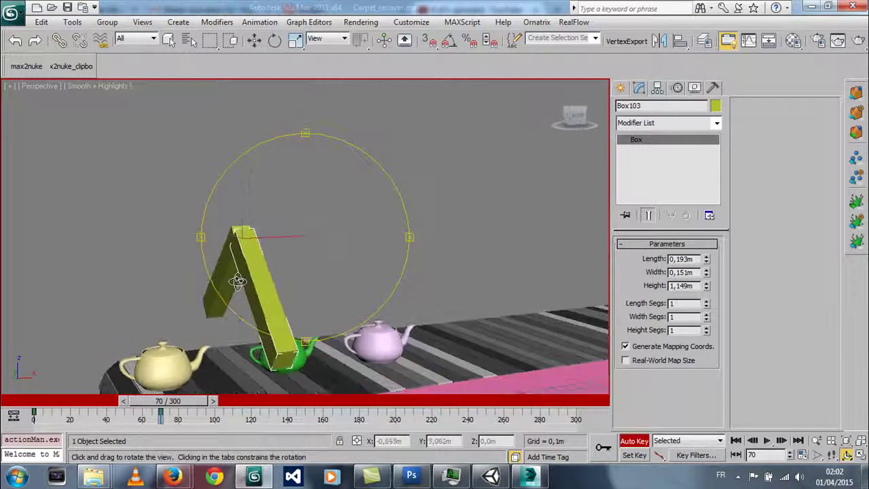
drag(326, 284, 256, 354)
mouse_move(297, 327)
mouse_down()
mouse_move(266, 321)
mouse_move(285, 316)
mouse_up()
In Teapot002's Motion panel, add a link to Box020 at frame 69
key(e)
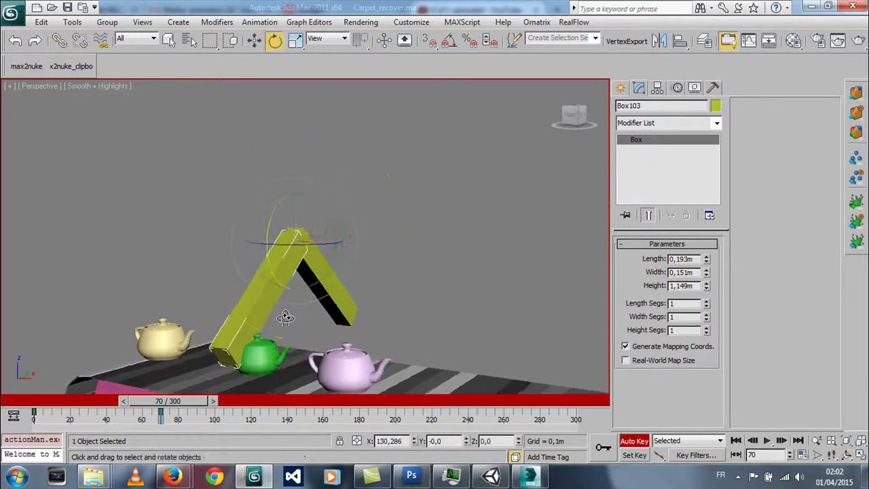
click(257, 359)
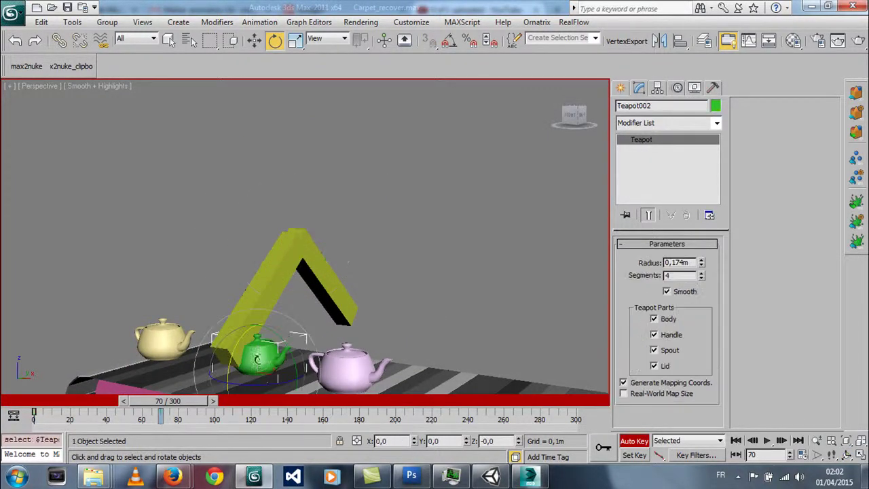
click(677, 88)
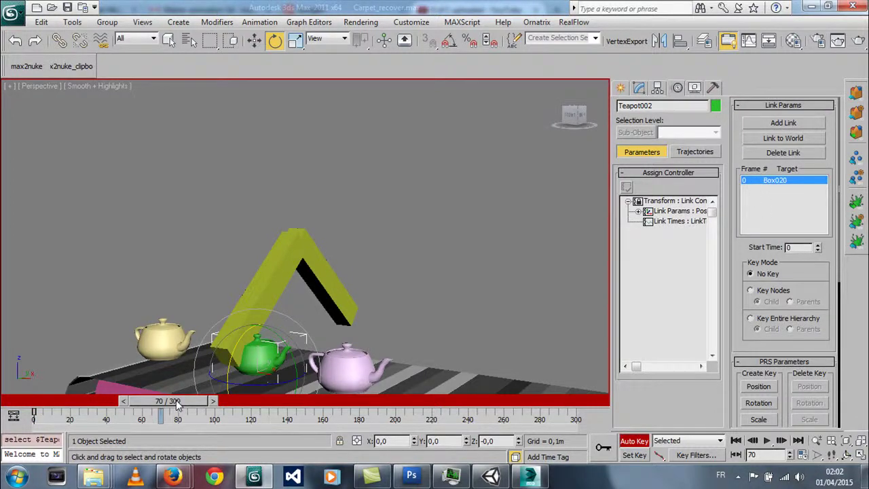
drag(177, 403, 176, 404)
key(e)
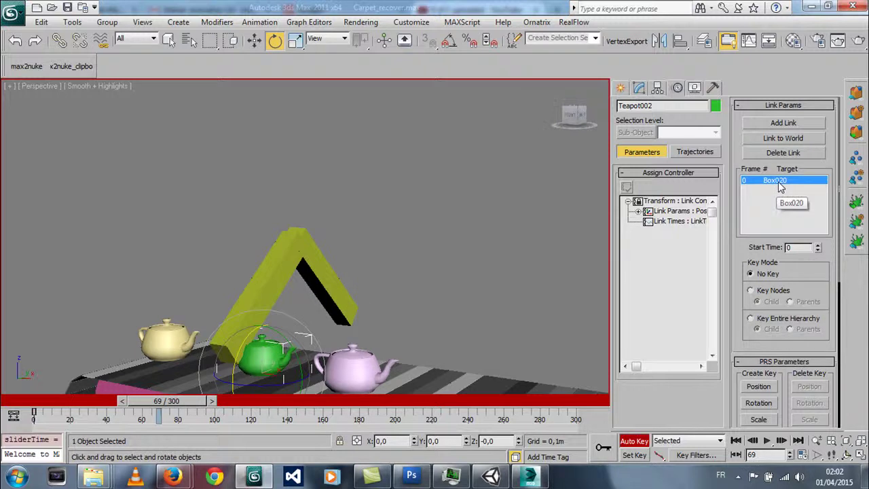
mouse_move(275, 237)
alt+middle_down()
mouse_move(299, 262)
mouse_move(278, 330)
alt+middle_up()
scroll(294, 301, up, 3)
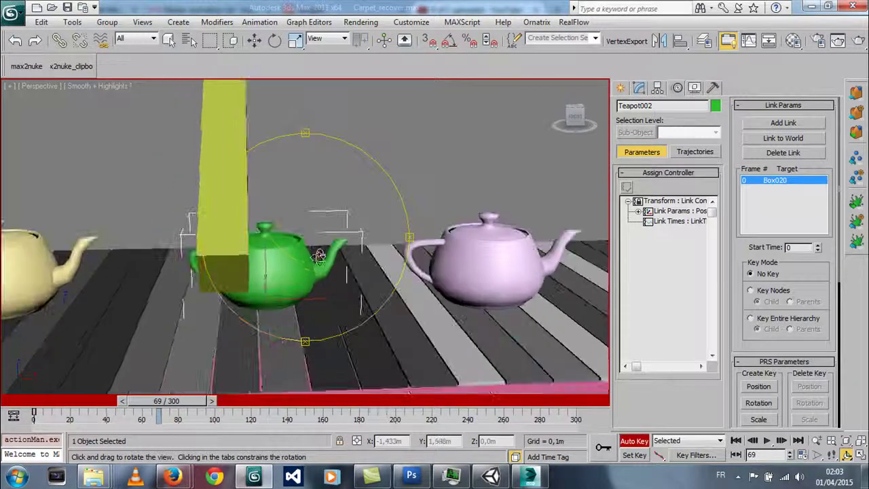
click(780, 124)
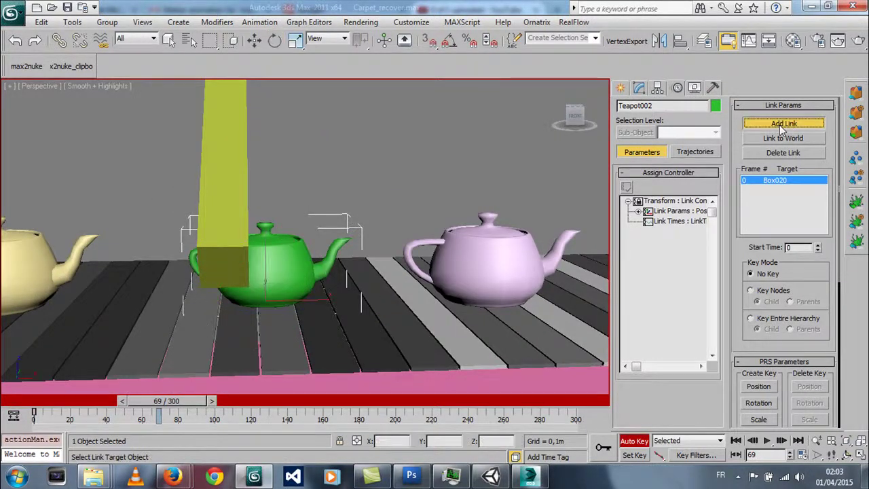
click(279, 338)
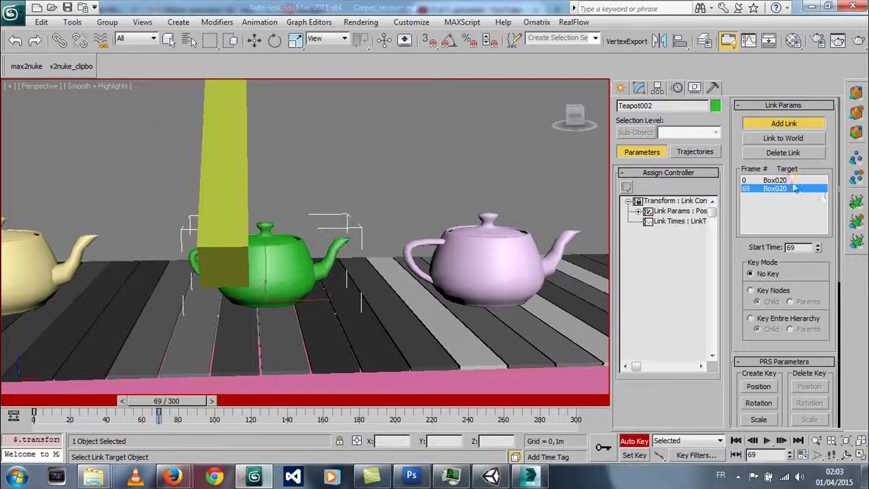
Add a link to the arm's Box103 at frame 70
drag(190, 404, 193, 405)
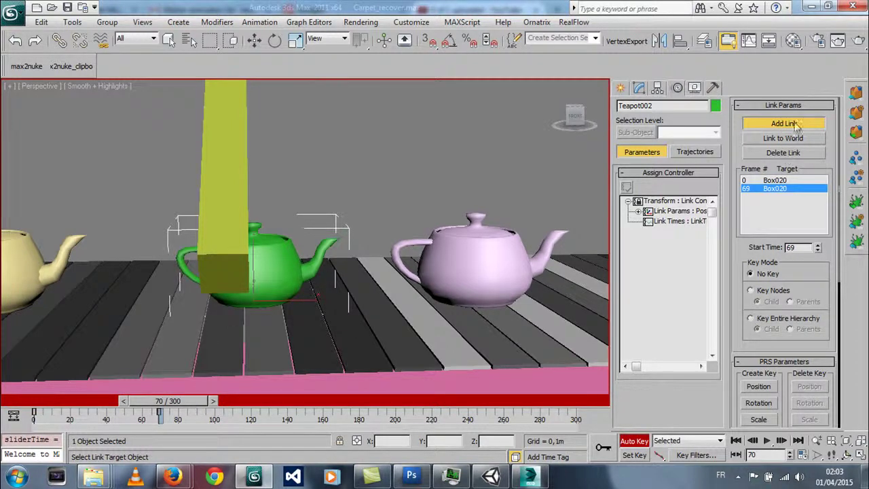
click(212, 163)
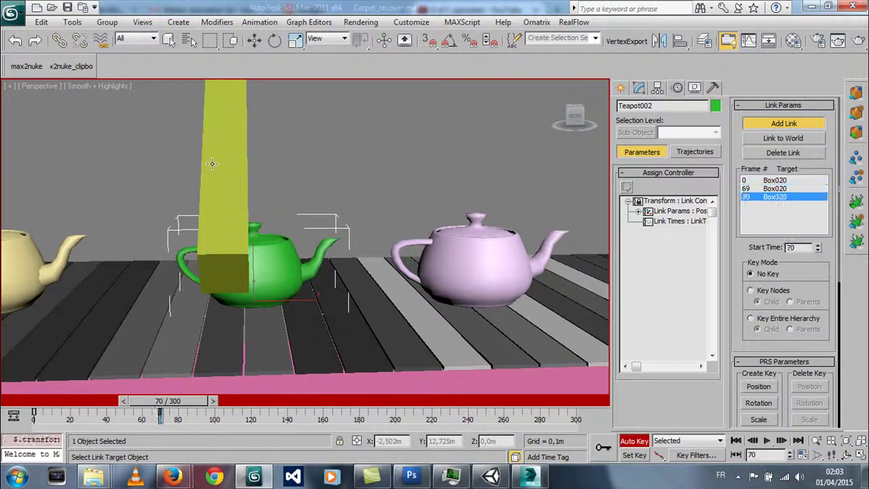
key(w)
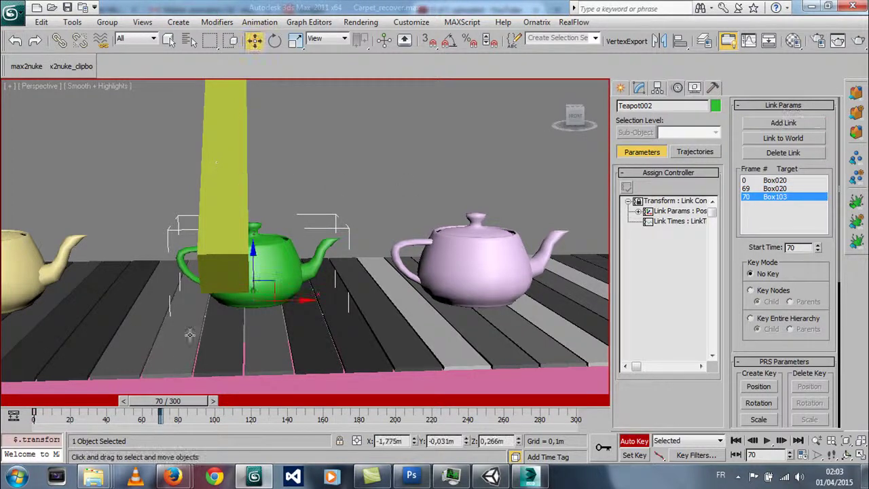
mouse_move(302, 326)
alt+middle_down()
mouse_move(314, 288)
mouse_move(329, 320)
alt+middle_up()
At frame 97, rotate Box103 and Box102 upward so the arm lifts the teapot
mouse_move(188, 401)
mouse_down()
mouse_move(97, 405)
mouse_move(189, 406)
mouse_up()
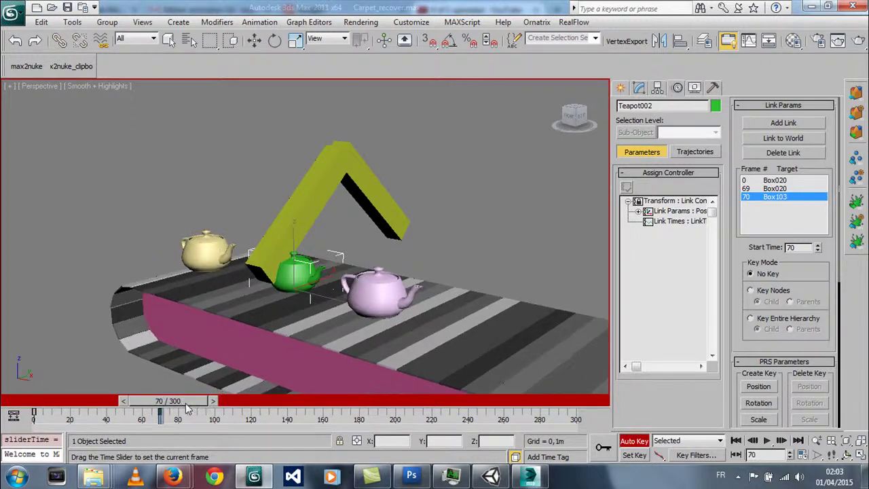
drag(189, 405, 233, 404)
key(w)
click(303, 206)
right_click(299, 190)
click(309, 205)
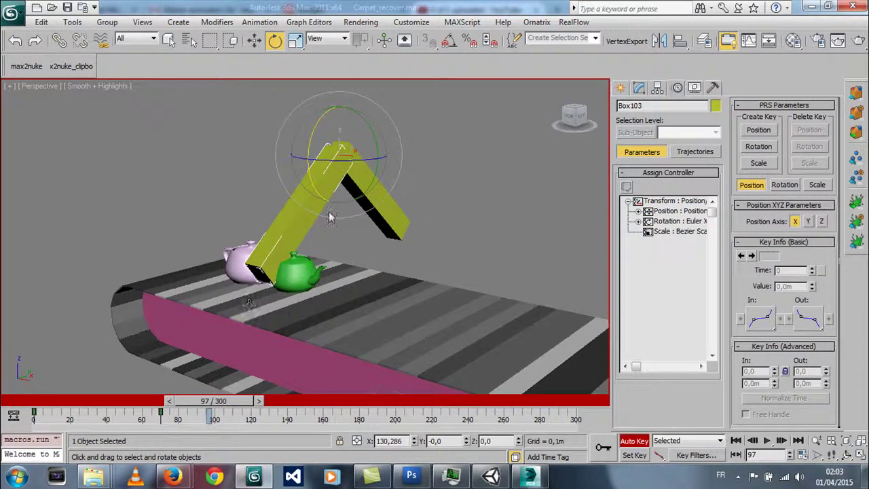
drag(309, 146, 346, 71)
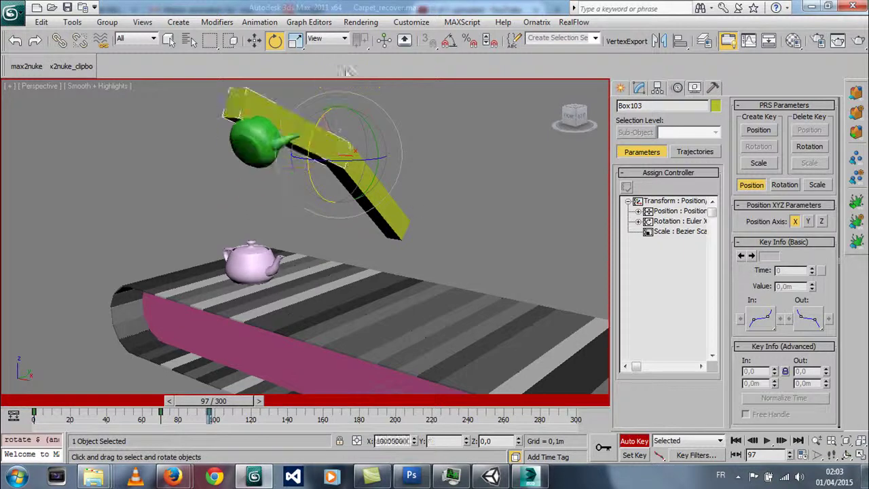
click(373, 205)
drag(373, 205, 440, 156)
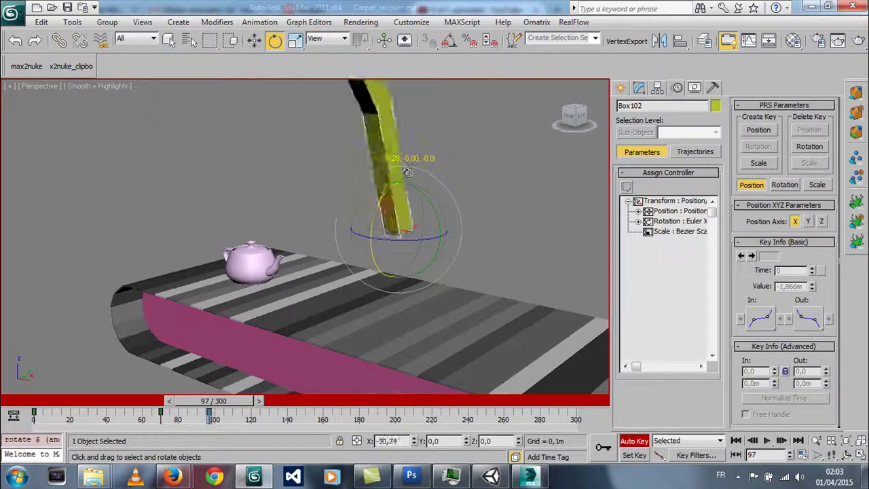
At frame 42, key Box103 rotated level (about -52.57° on X), then scrub to check
mouse_move(224, 400)
mouse_down()
mouse_move(114, 400)
mouse_move(137, 399)
mouse_move(148, 417)
mouse_up()
key(e)
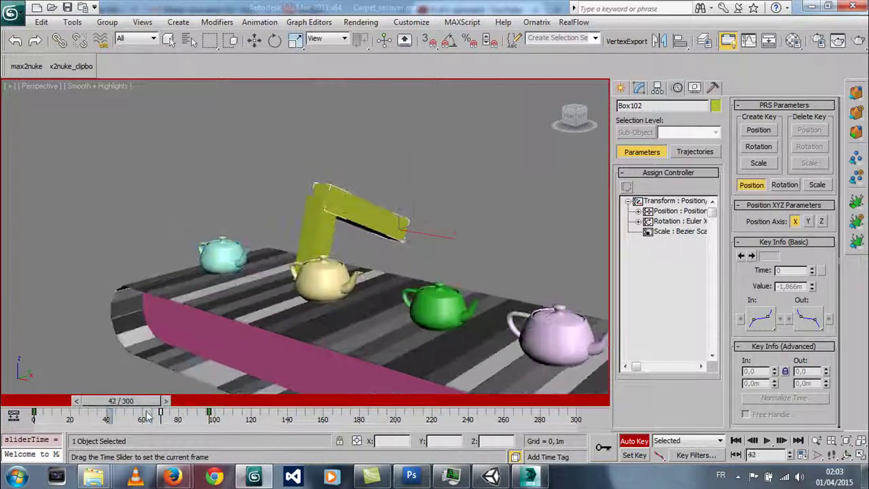
key(e)
click(299, 243)
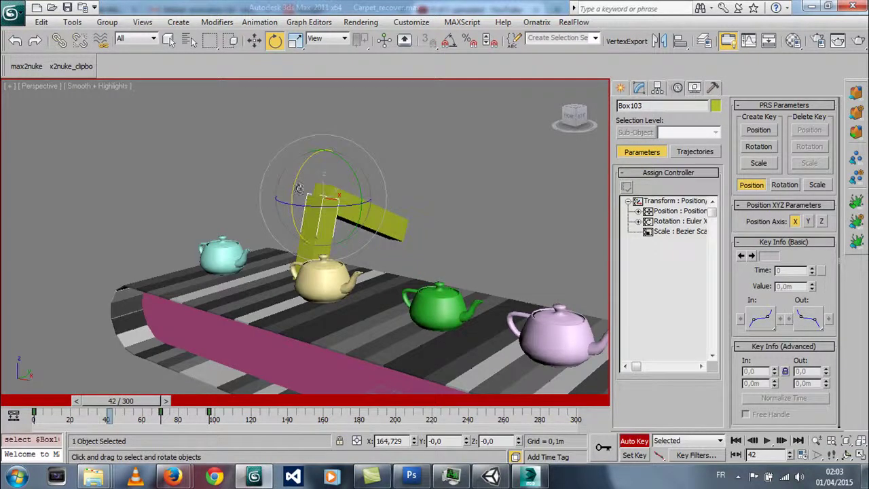
drag(296, 185, 326, 256)
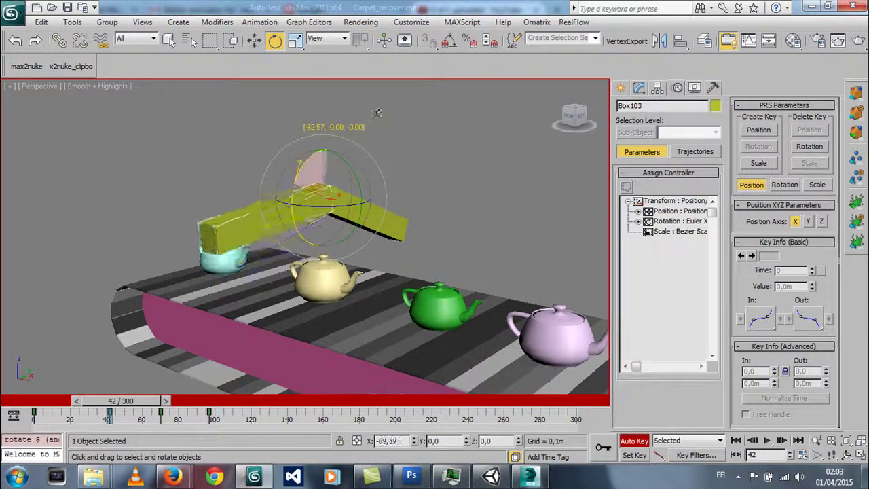
drag(134, 404, 166, 402)
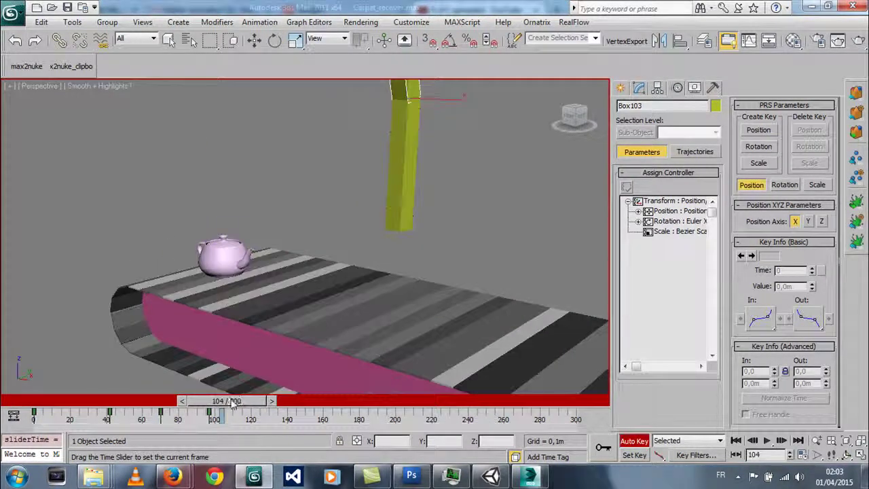
mouse_move(180, 402)
mouse_down()
mouse_move(128, 422)
mouse_move(73, 419)
mouse_move(201, 440)
mouse_up()
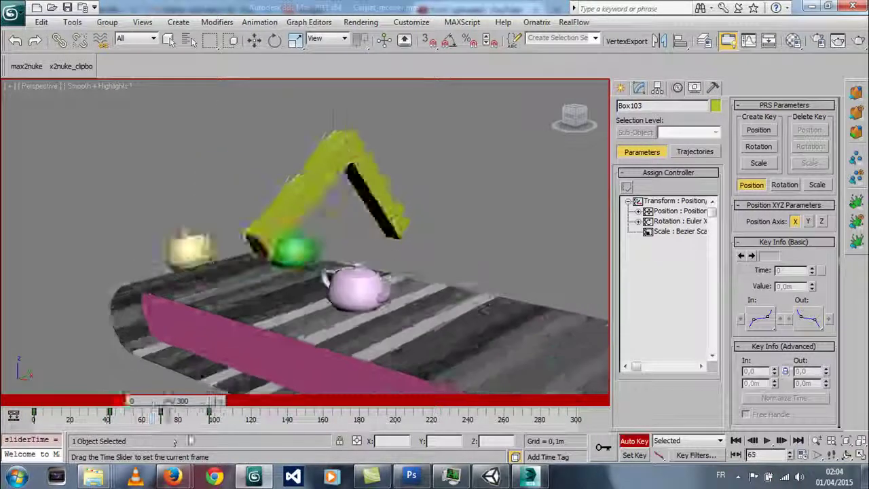
drag(201, 440, 213, 440)
key(Home)
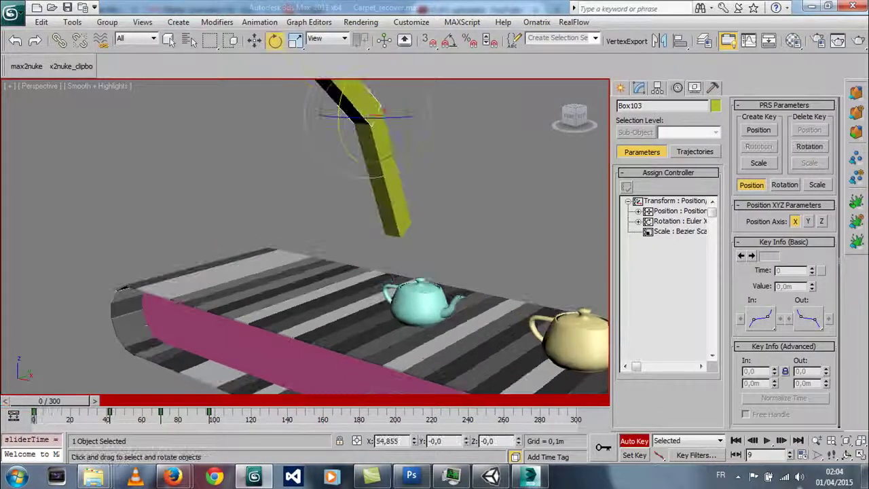
click(767, 440)
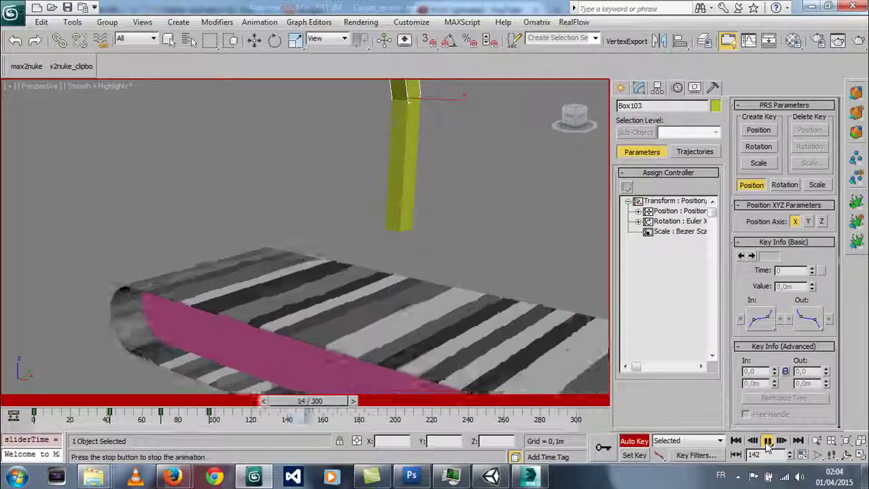
alt+middle_drag(462, 330, 583, 305)
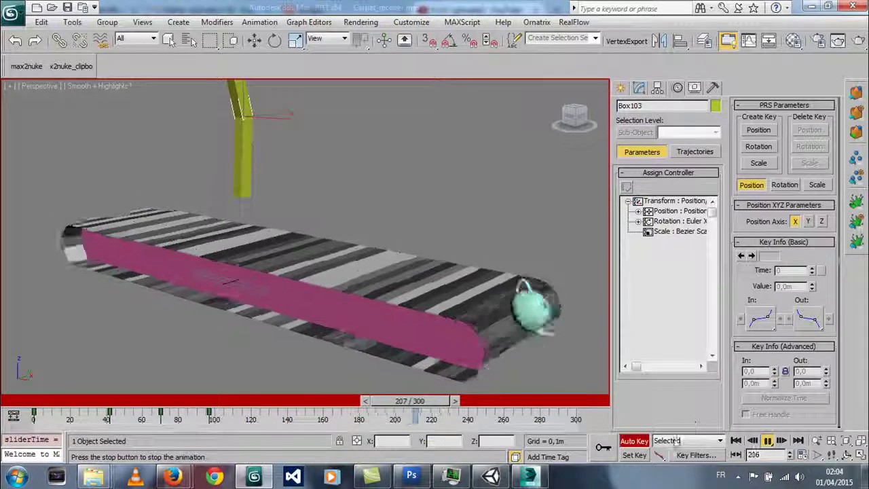
click(768, 440)
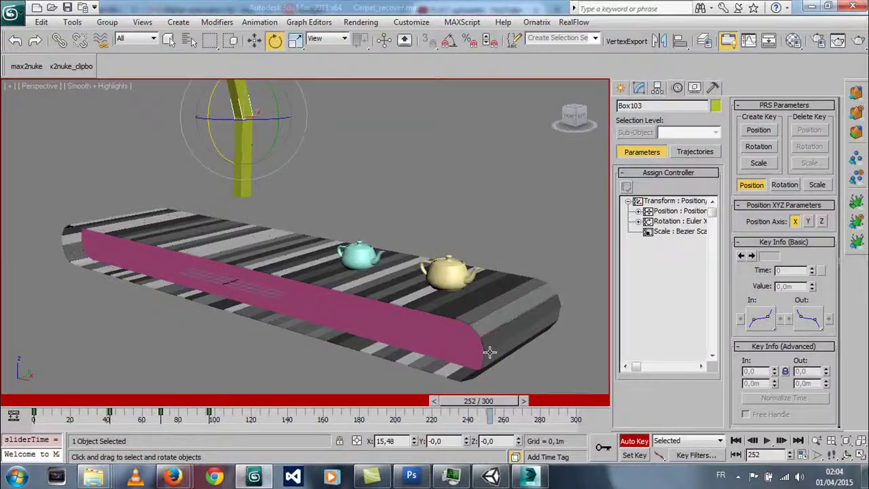